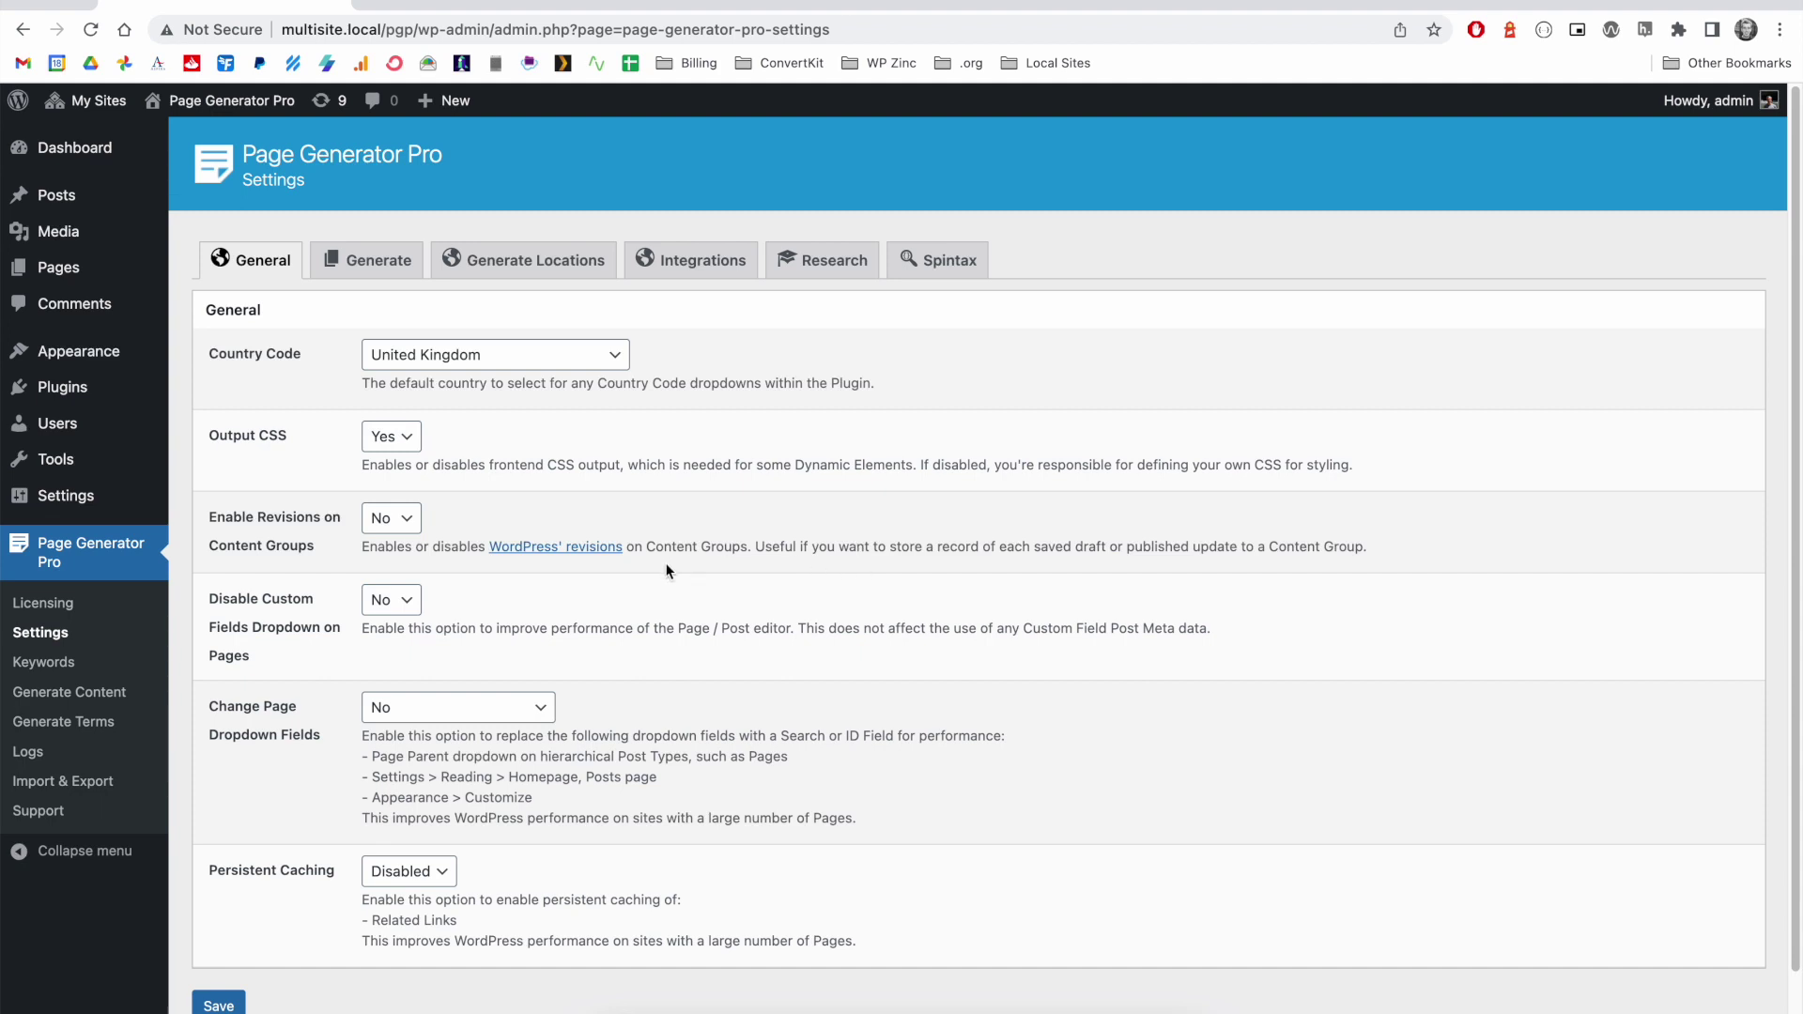
Paste the OpenAI API key in the Integrations settings, keep GPT-3.5: Turbo (ChatGPT), and save.
{"action": "left_click", "coordinate": [63, 643]}
{"action": "left_click", "coordinate": [695, 278]}
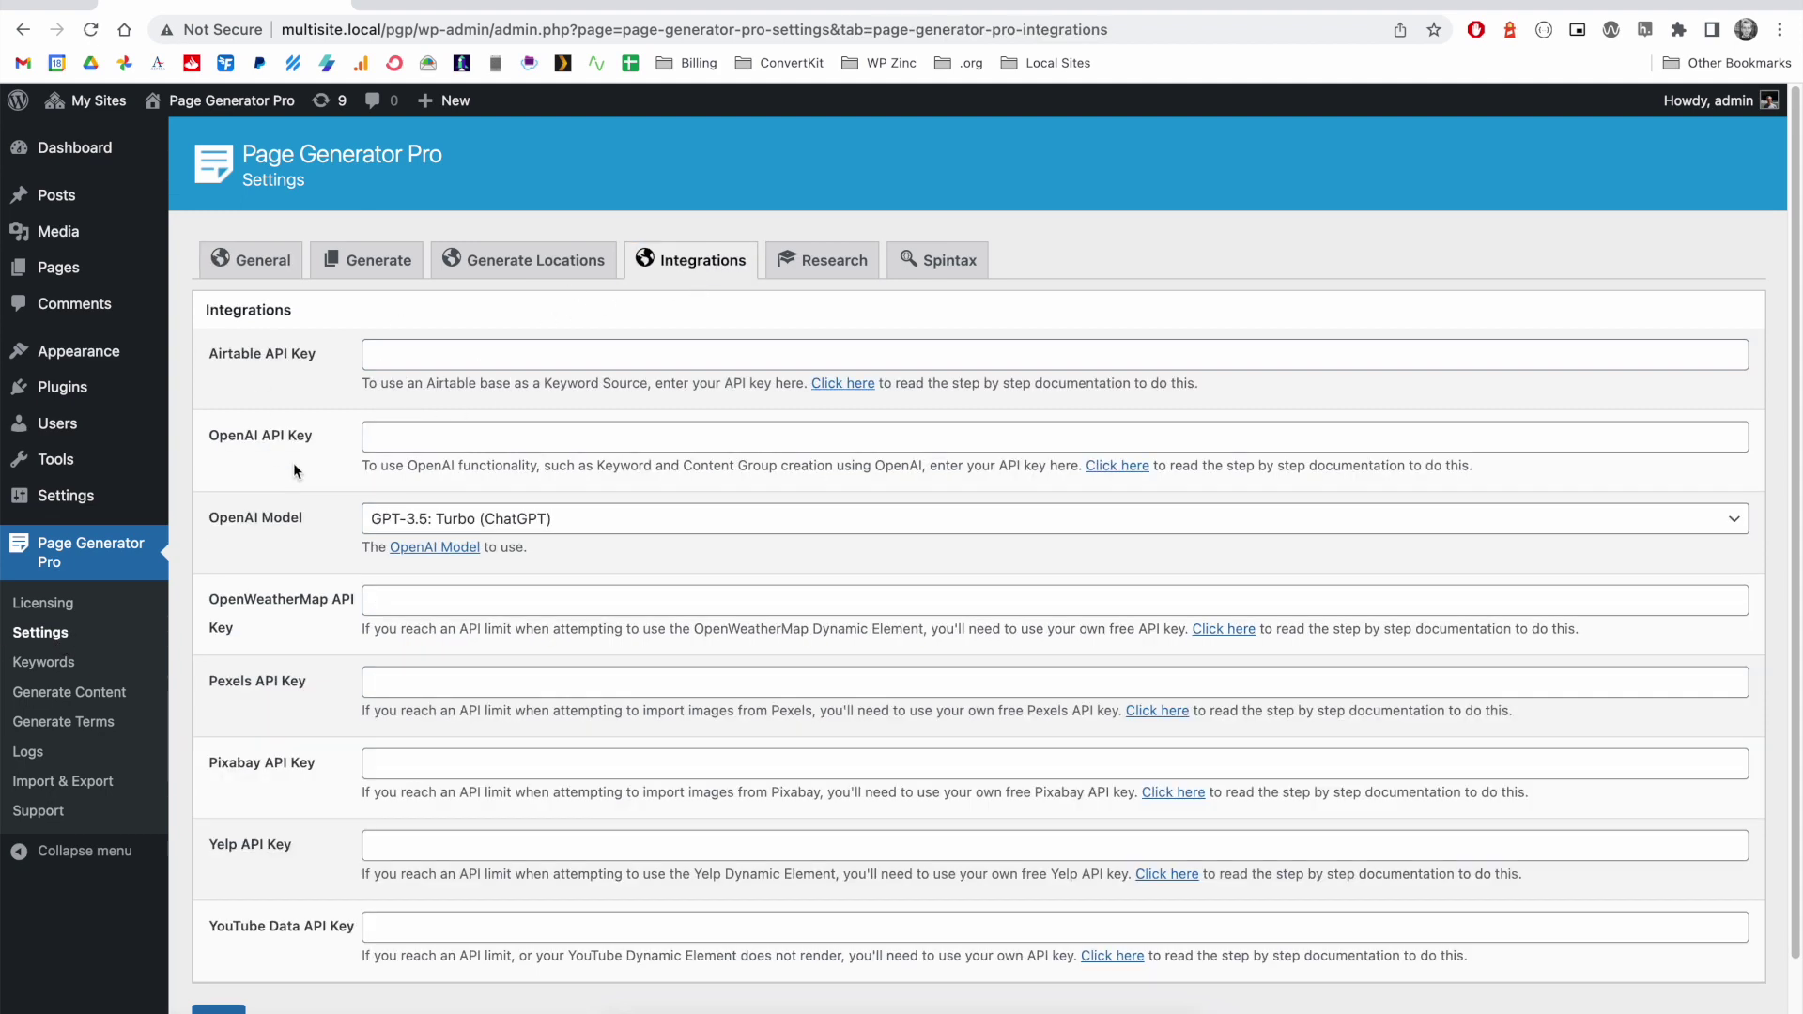
{"action": "left_click", "coordinate": [418, 435]}
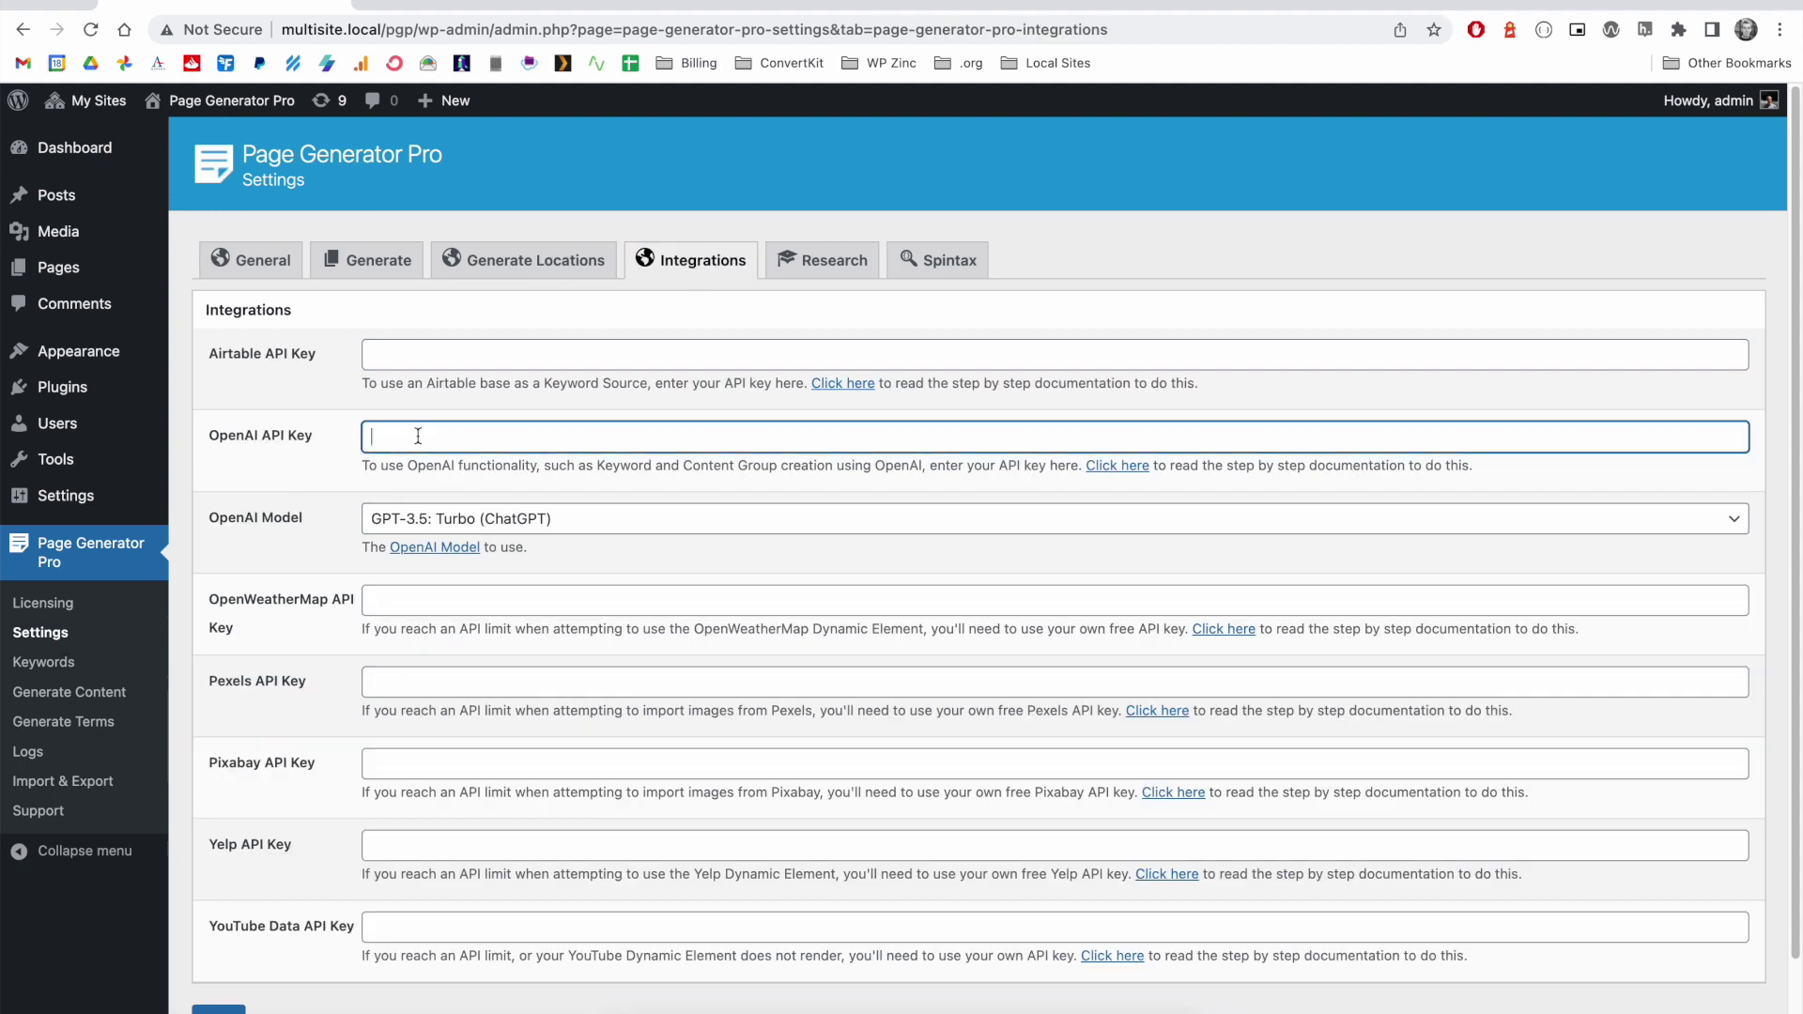
{"action": "key", "text": "super+v"}
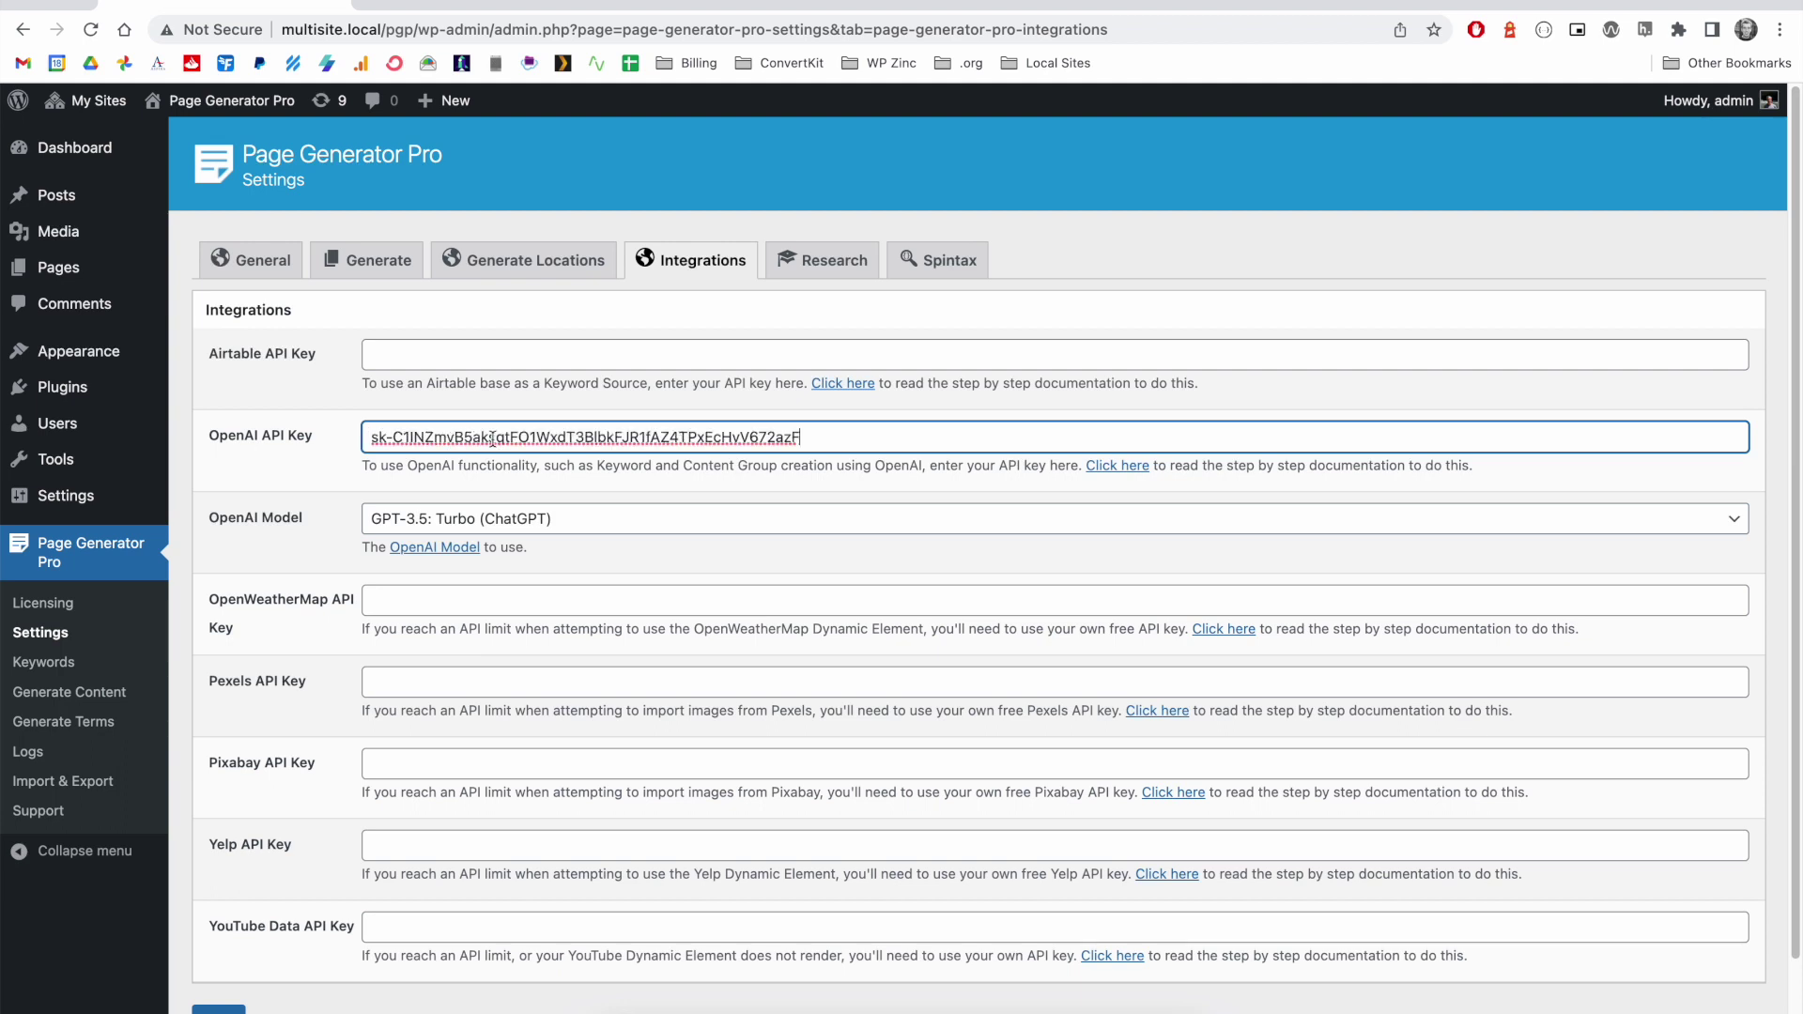
{"action": "left_click", "coordinate": [423, 518]}
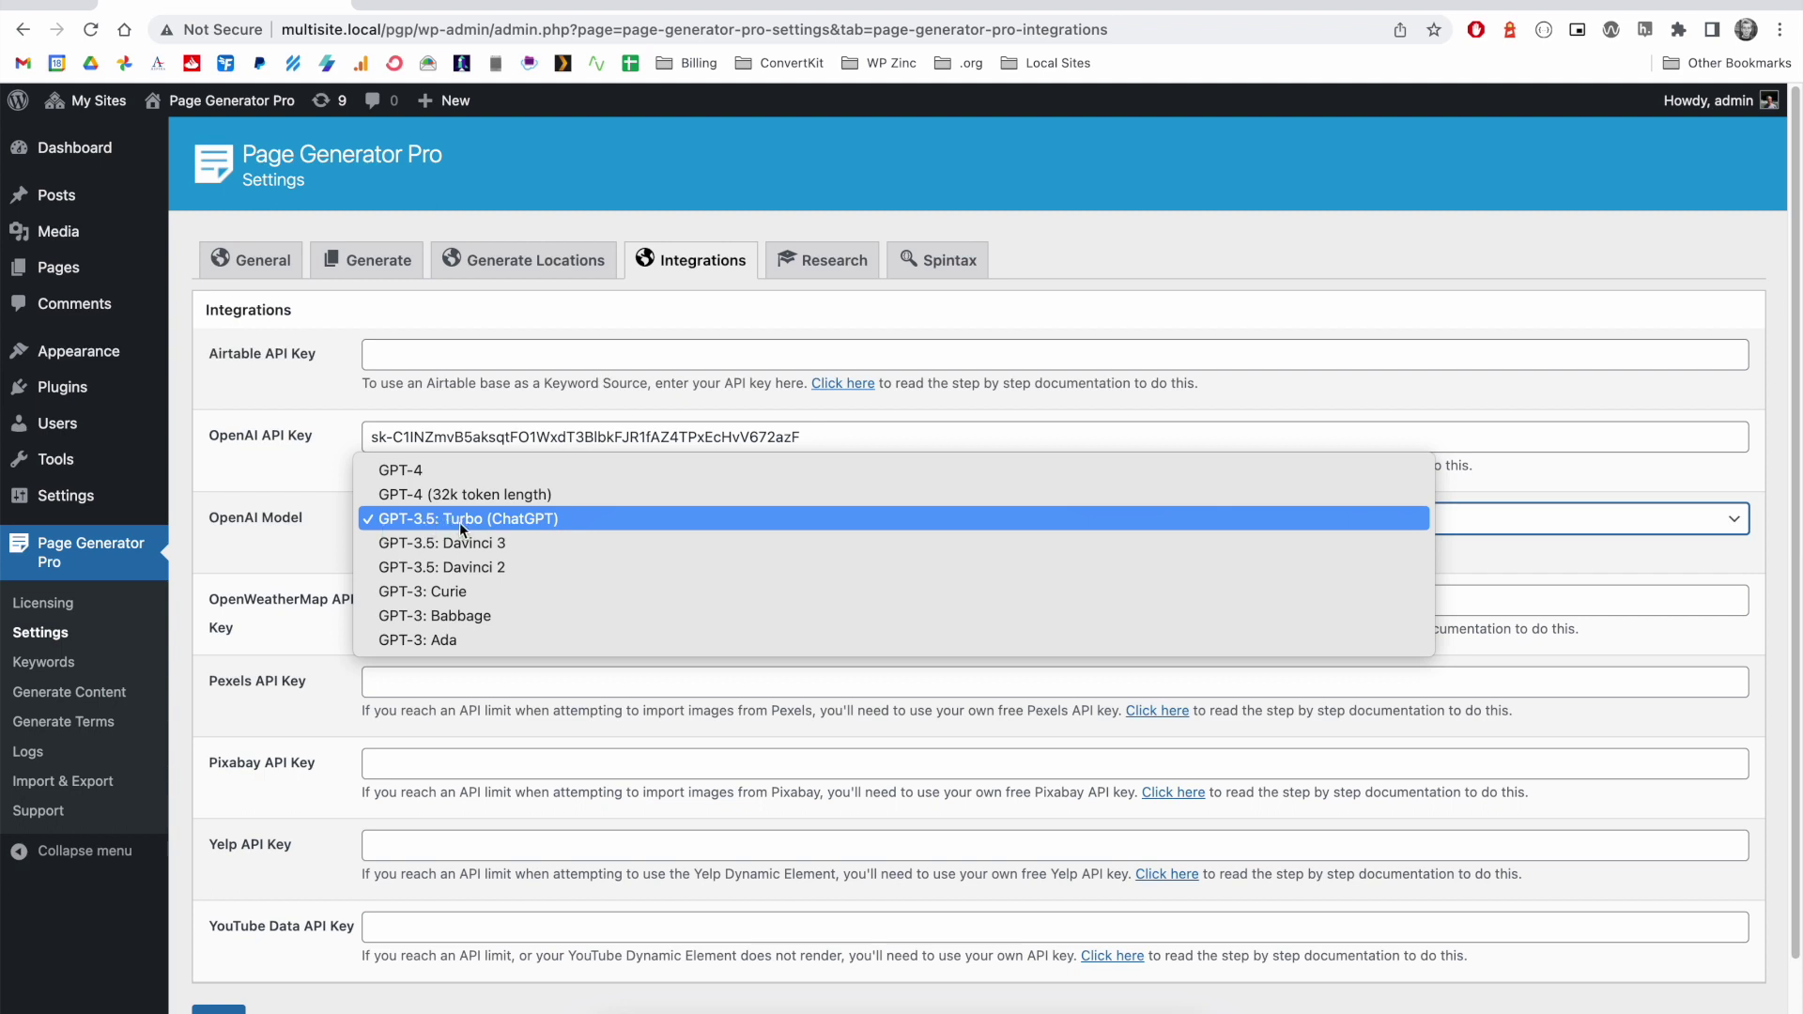
{"action": "left_click", "coordinate": [537, 526]}
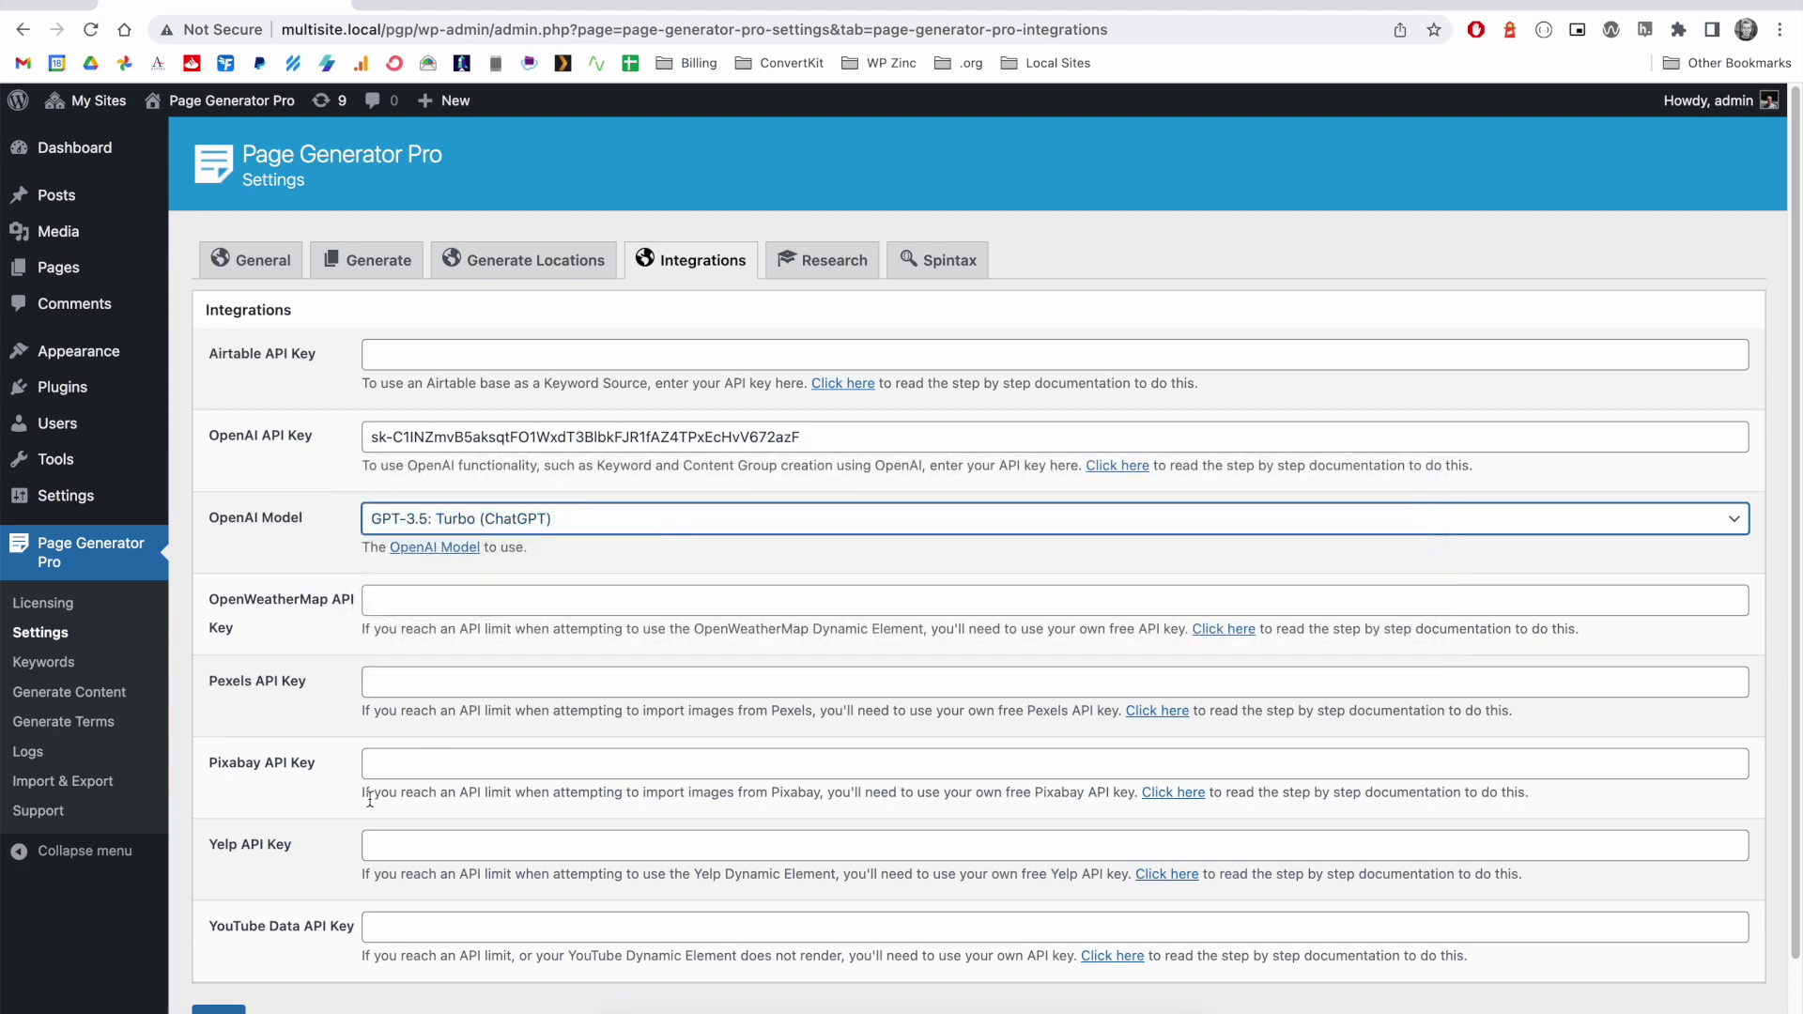
{"action": "left_click", "coordinate": [218, 1010]}
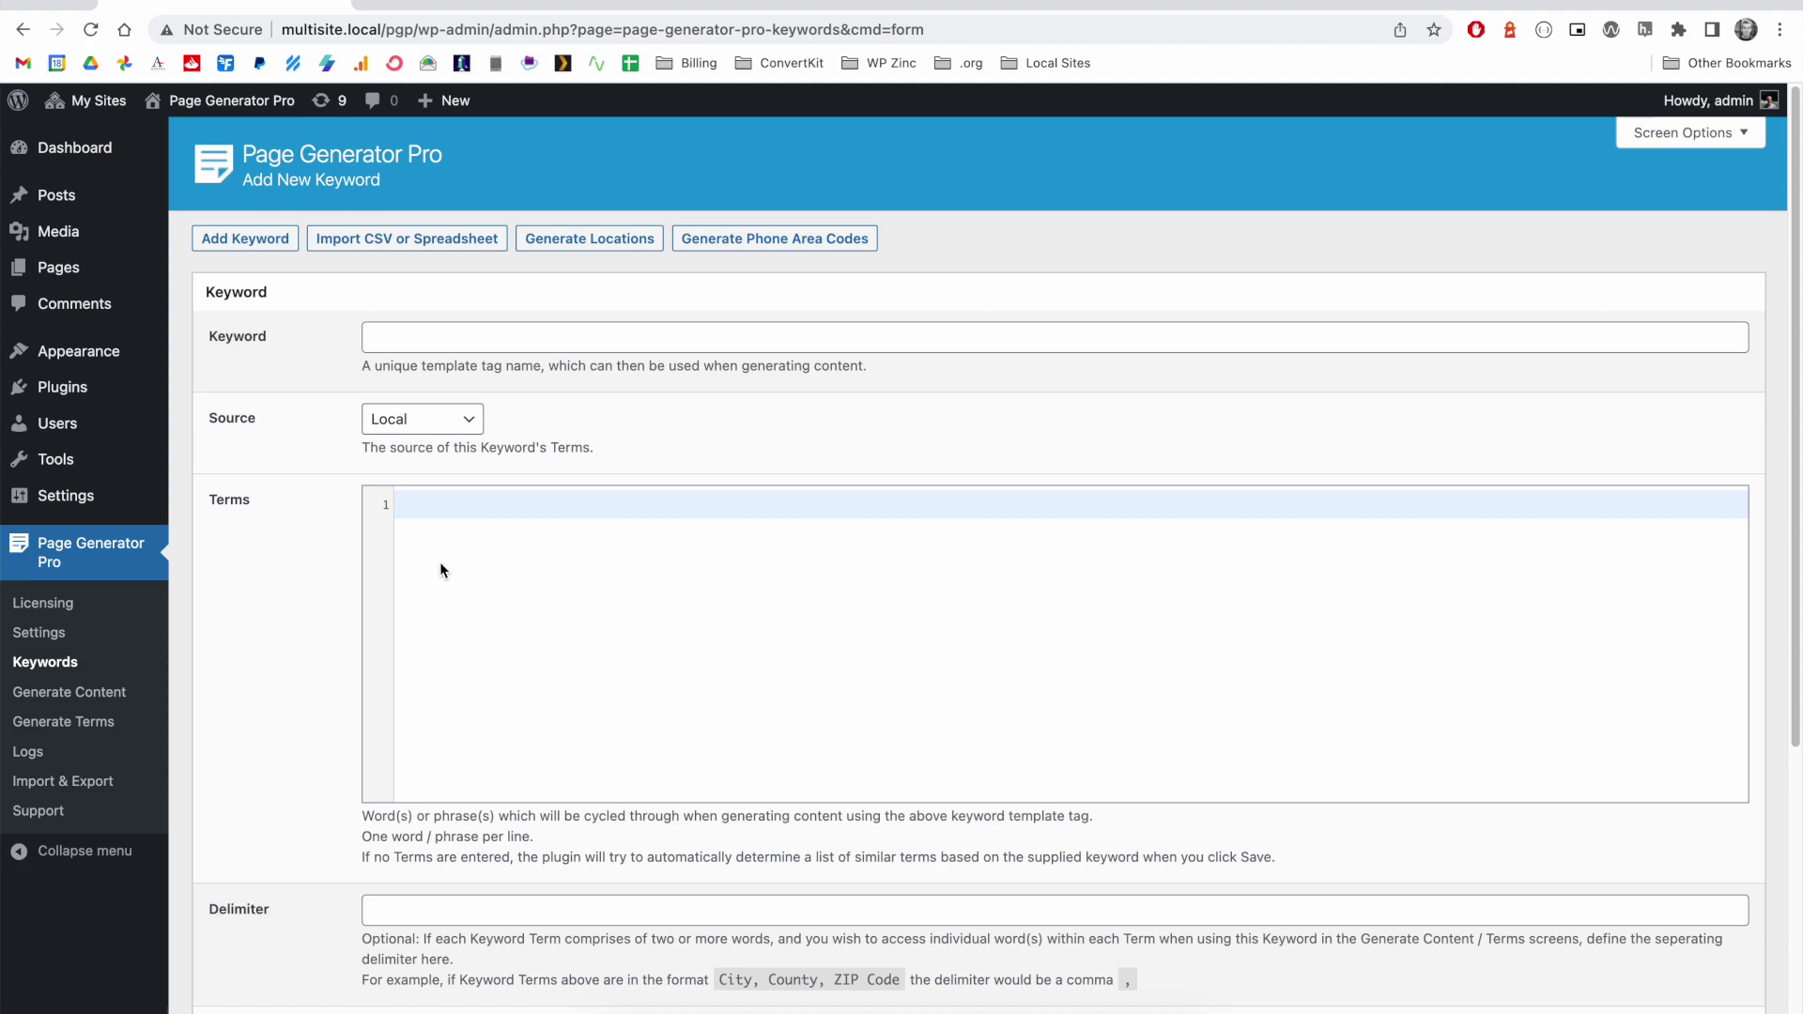
Name a new keyword 'service' with OpenAI as source and topic 'bathroom plumbing services'.
{"action": "left_click", "coordinate": [406, 340]}
{"action": "type", "text": "service"}
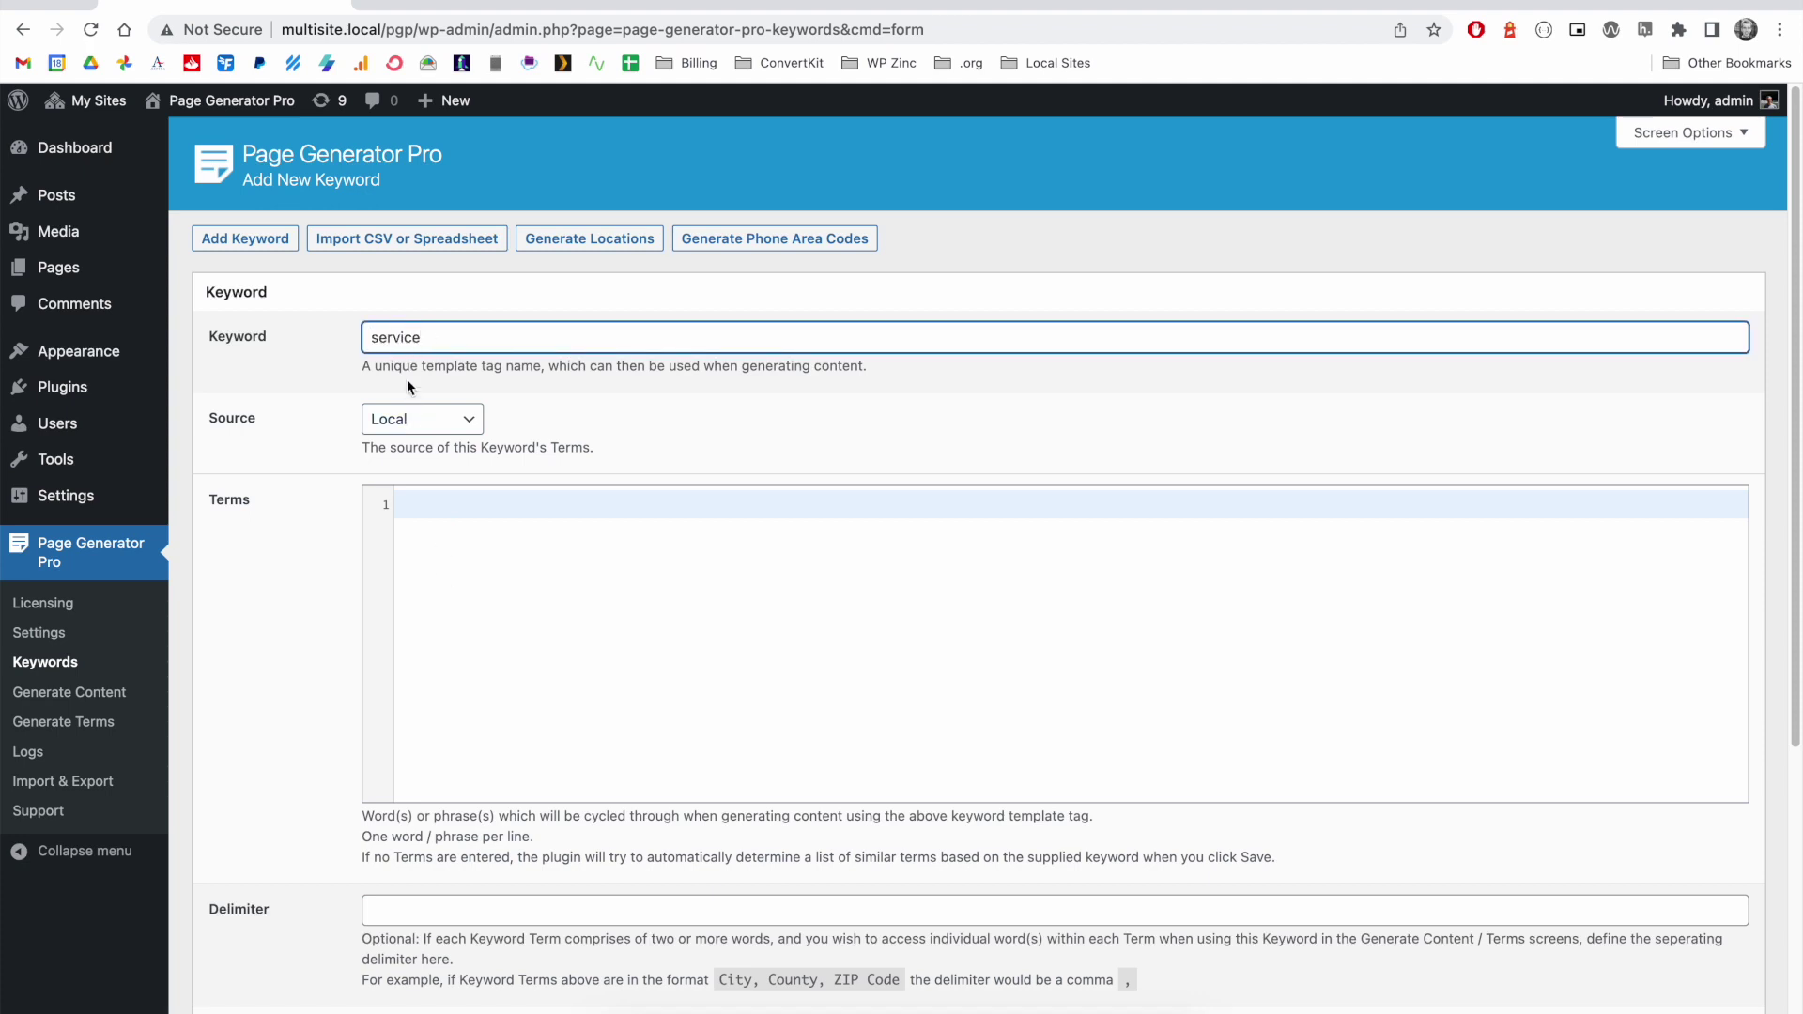
{"action": "left_click", "coordinate": [419, 419]}
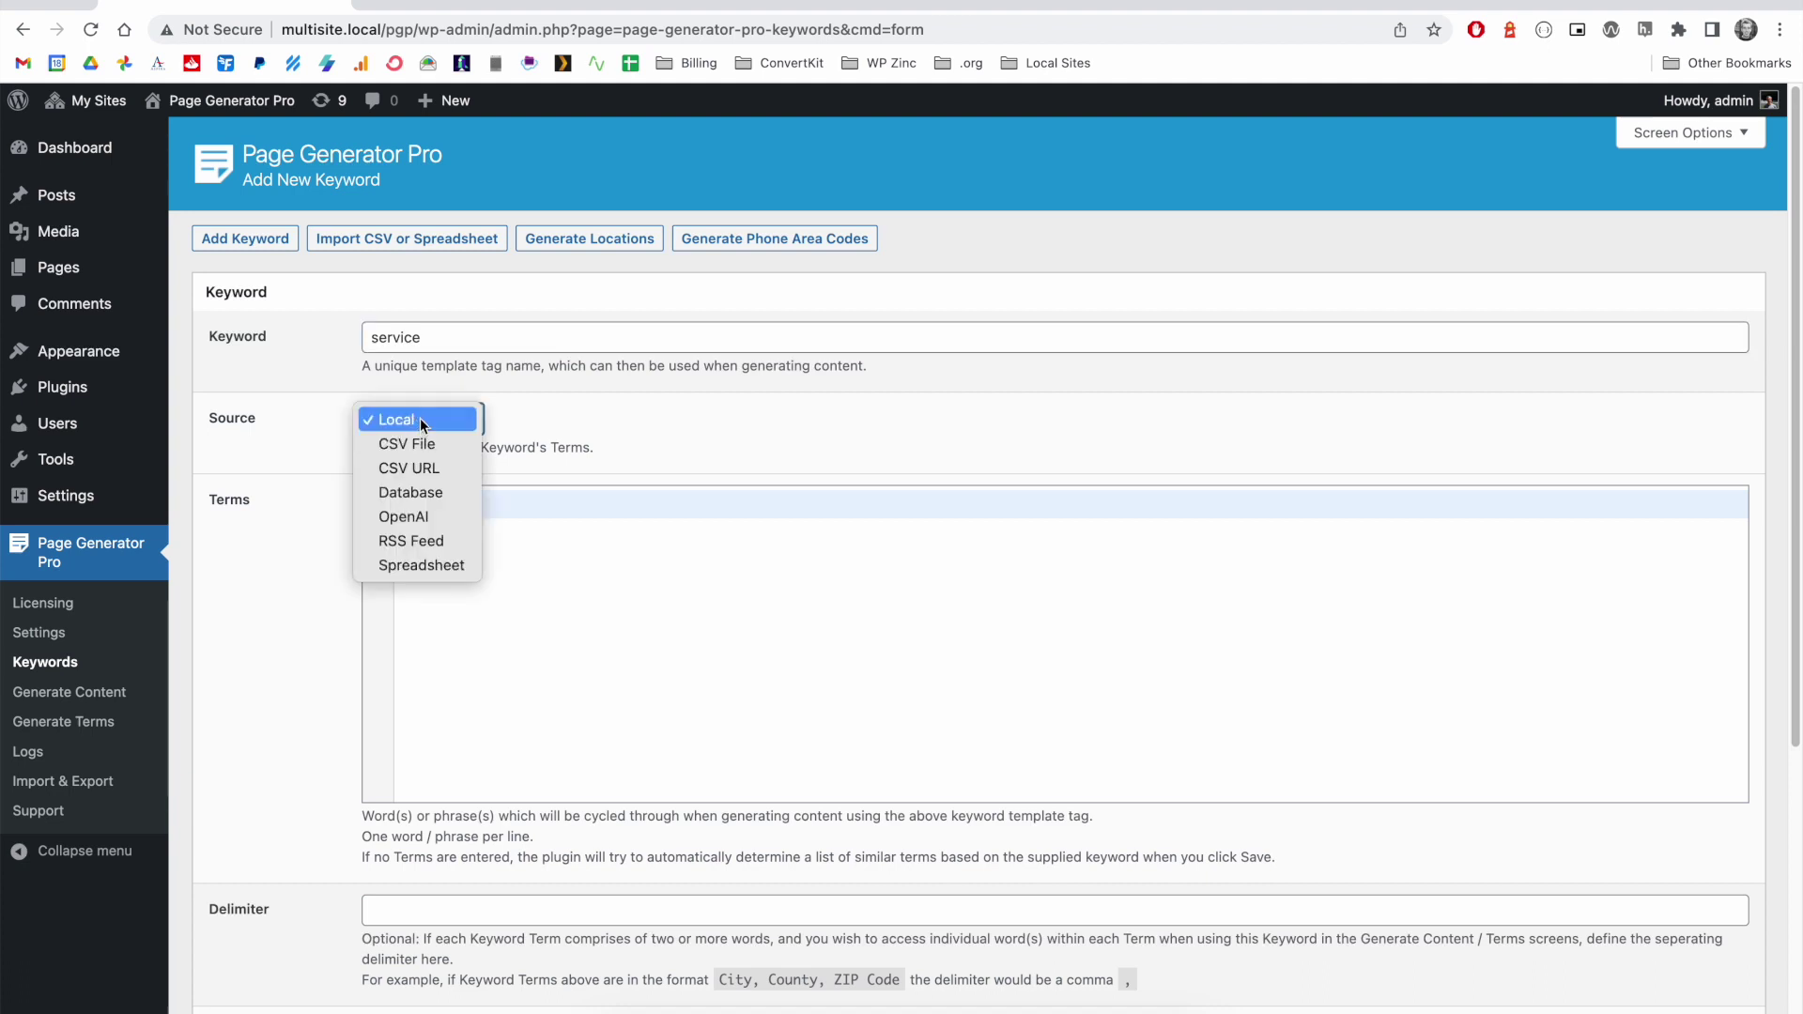
{"action": "left_click", "coordinate": [421, 518]}
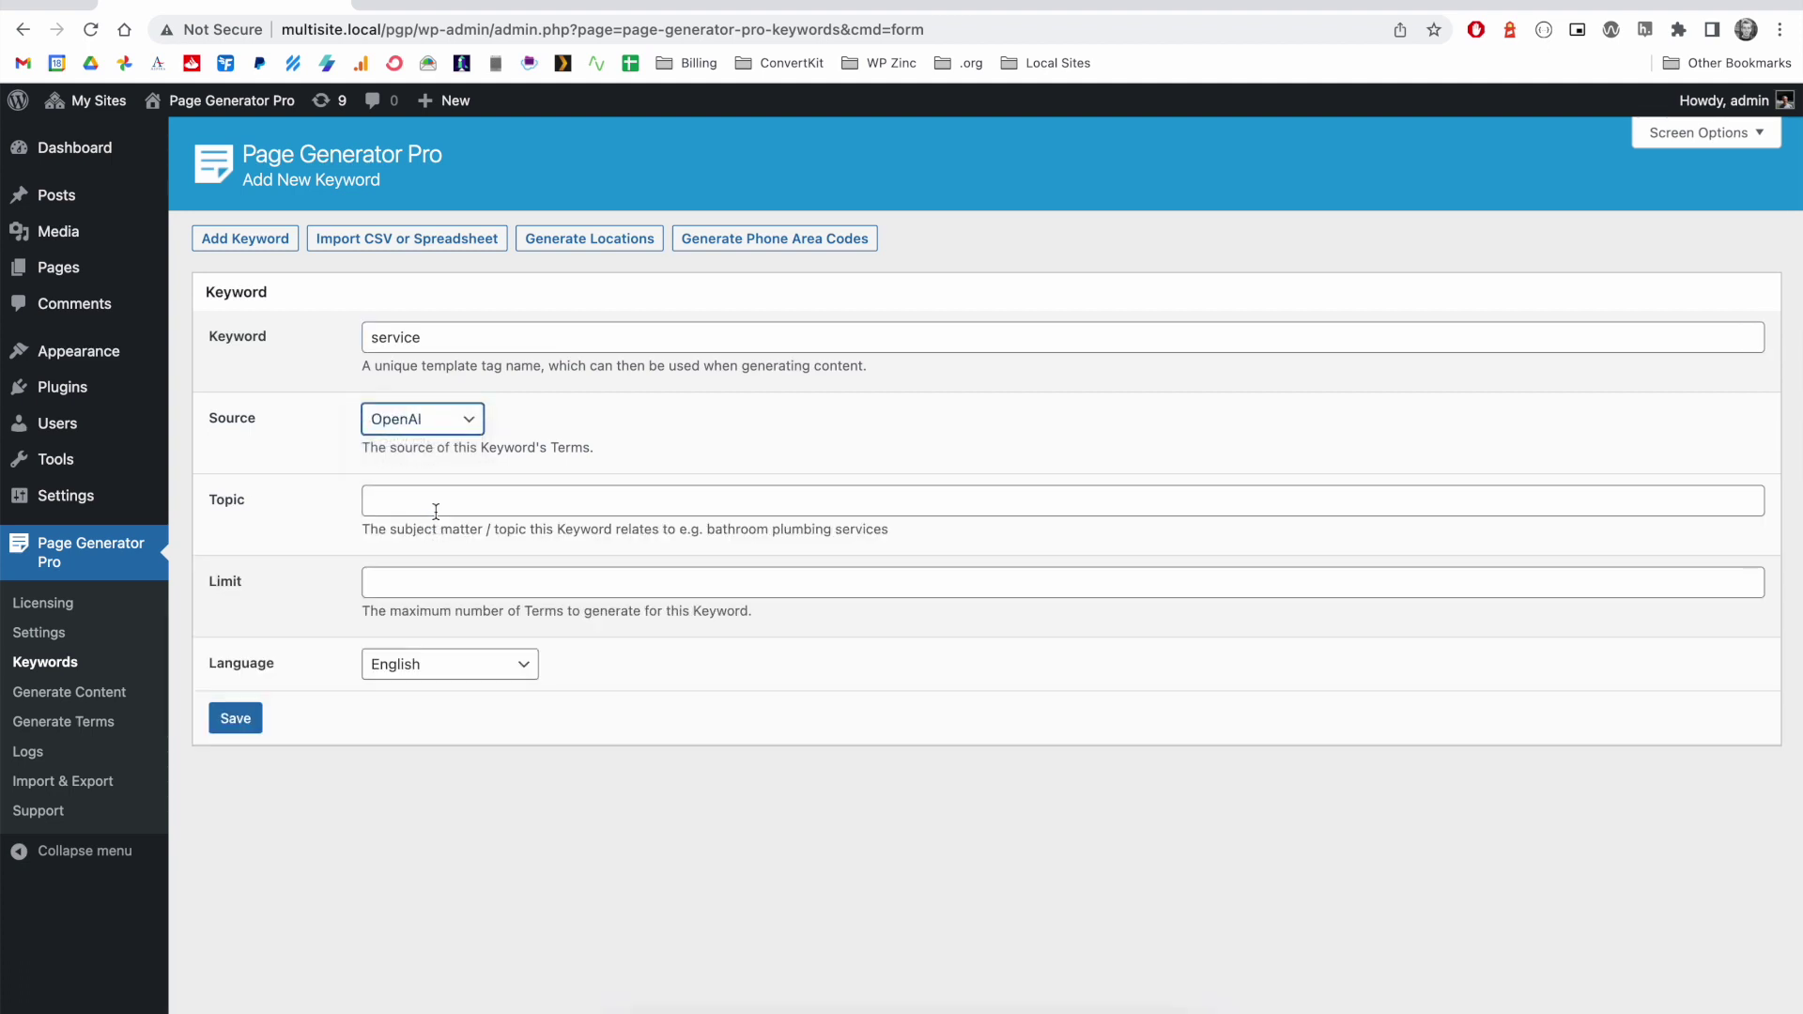
{"action": "left_click", "coordinate": [434, 507]}
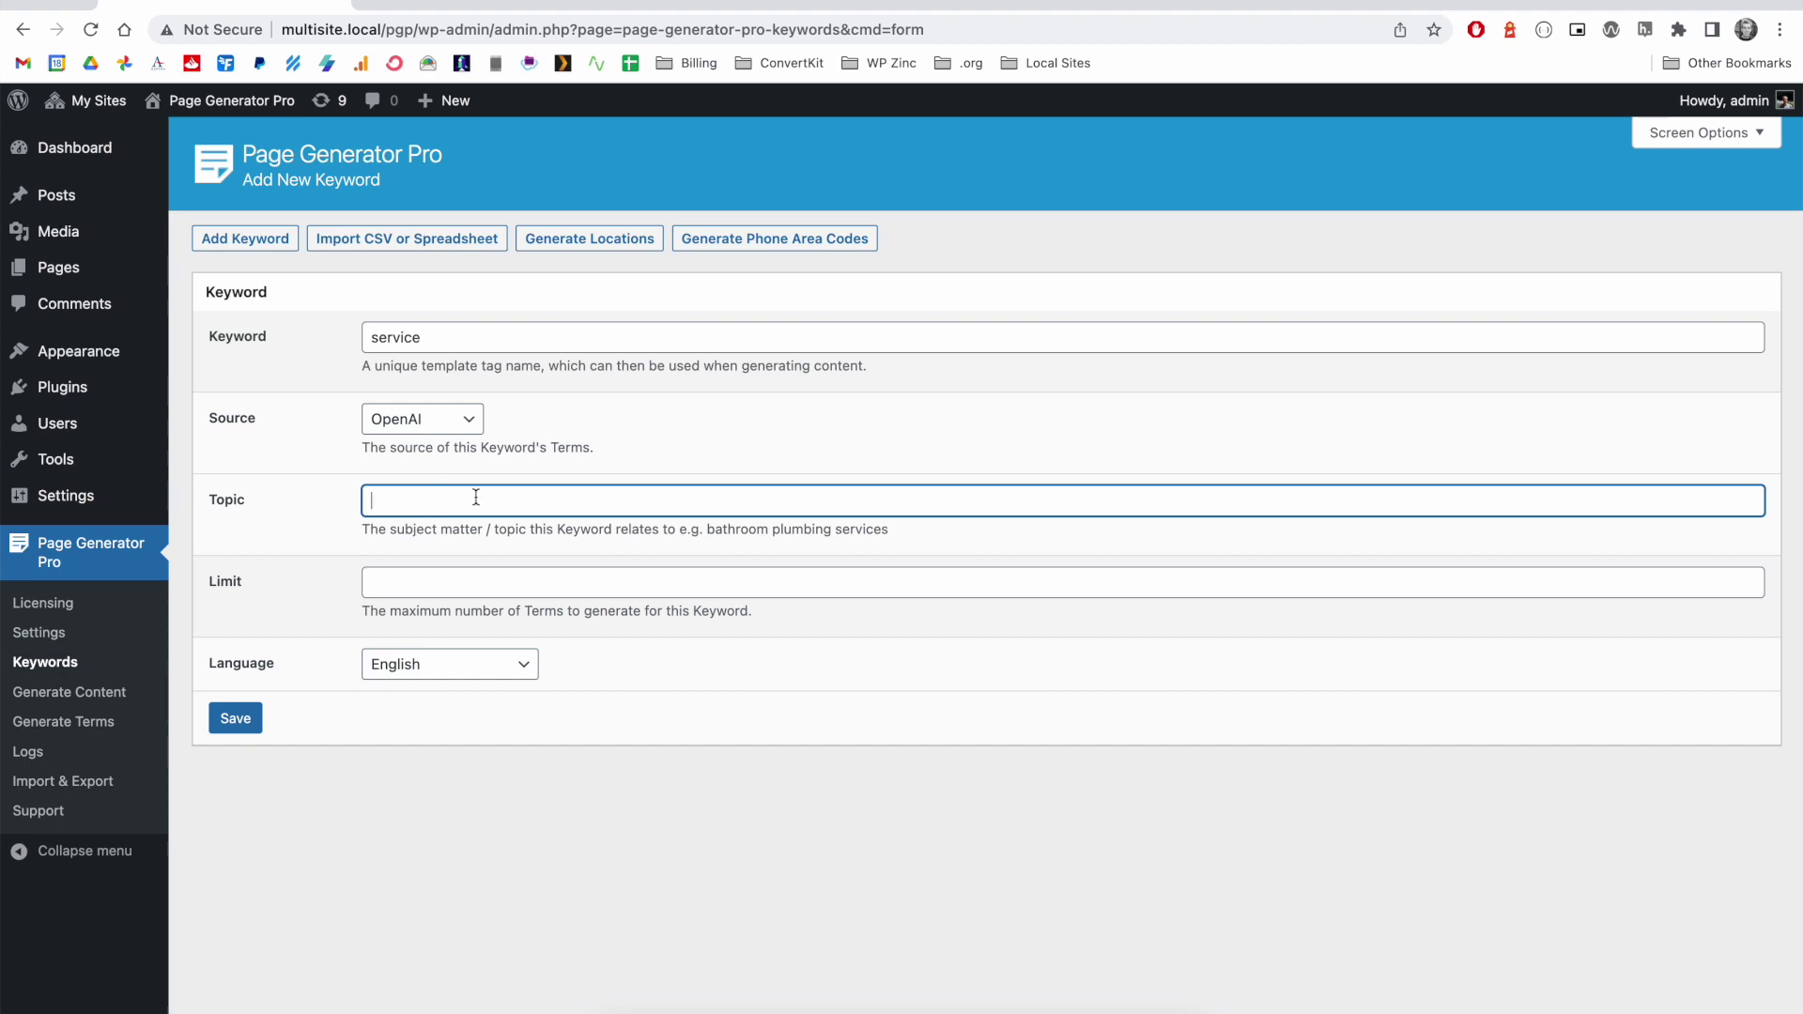
{"action": "left_click_drag", "start_coordinate": [889, 530], "coordinate": [706, 532]}
{"action": "key", "text": "ctrl+c"}
{"action": "left_click", "coordinate": [540, 504]}
{"action": "key", "text": "ctrl+v"}
Set a limit of 10 English terms, save to generate them, then go to Content Groups.
{"action": "left_click", "coordinate": [489, 587]}
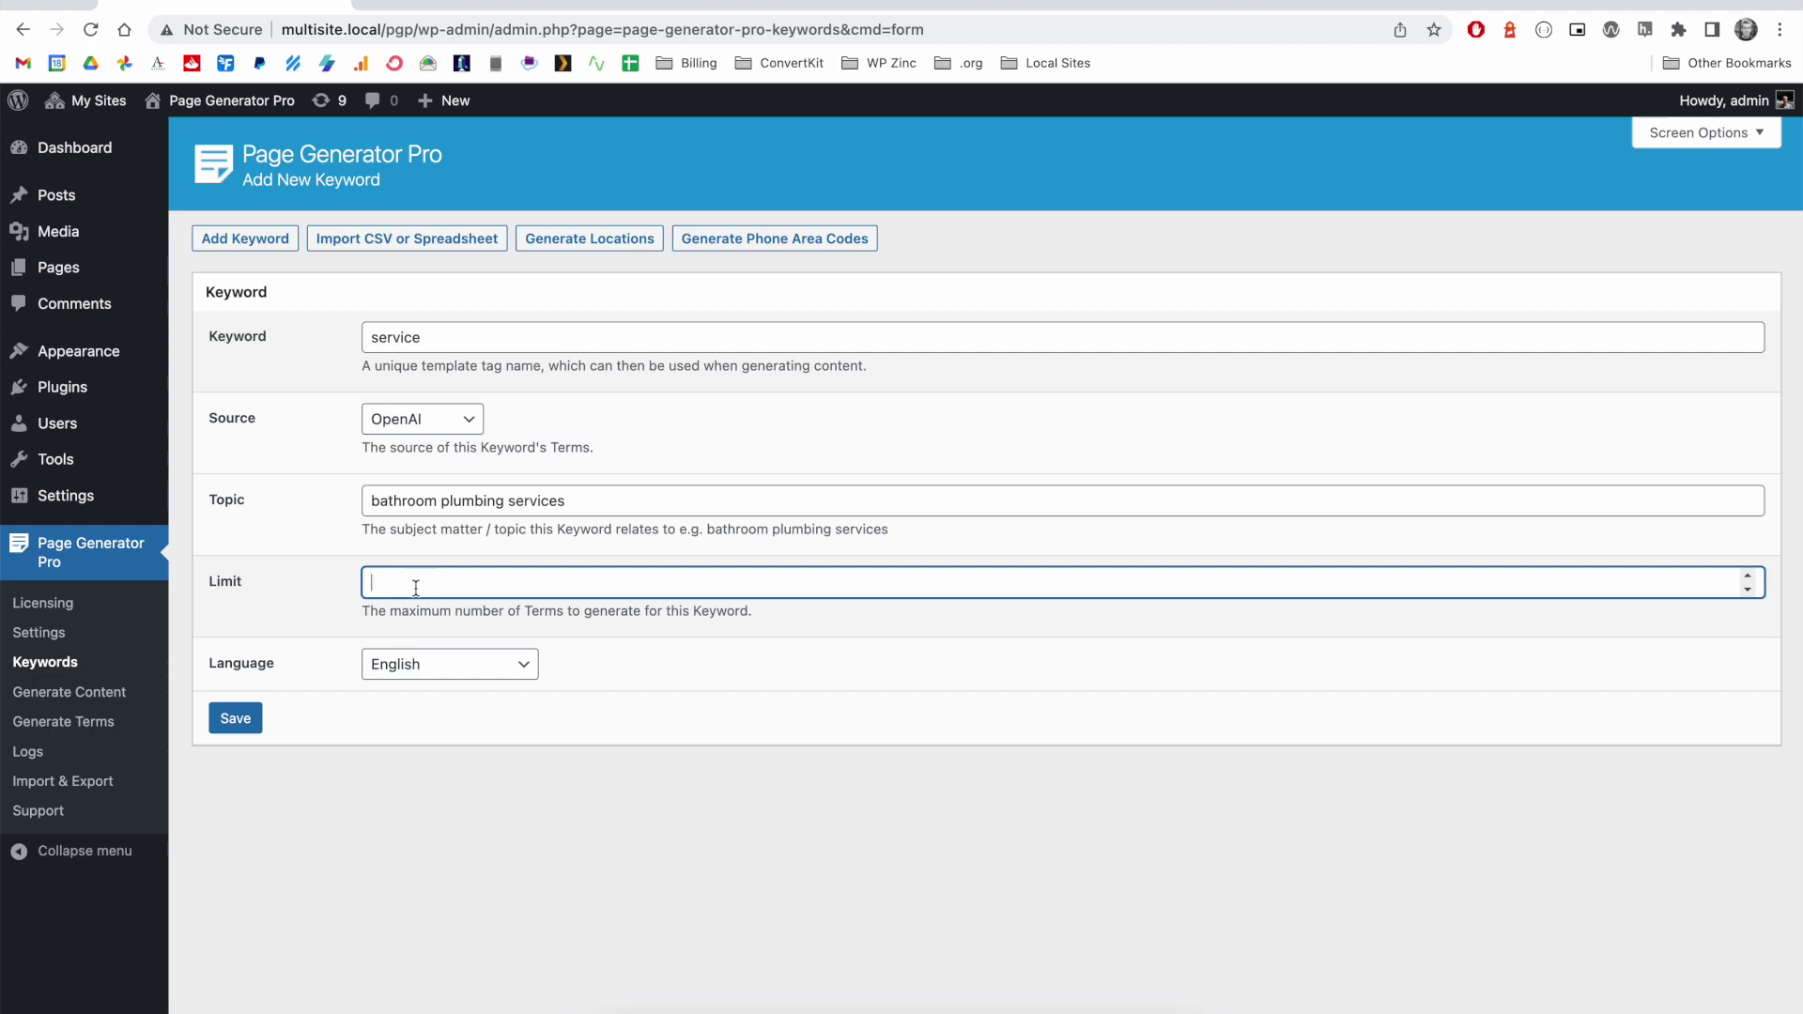
{"action": "type", "text": "10"}
{"action": "left_click", "coordinate": [441, 664]}
{"action": "left_click", "coordinate": [425, 663]}
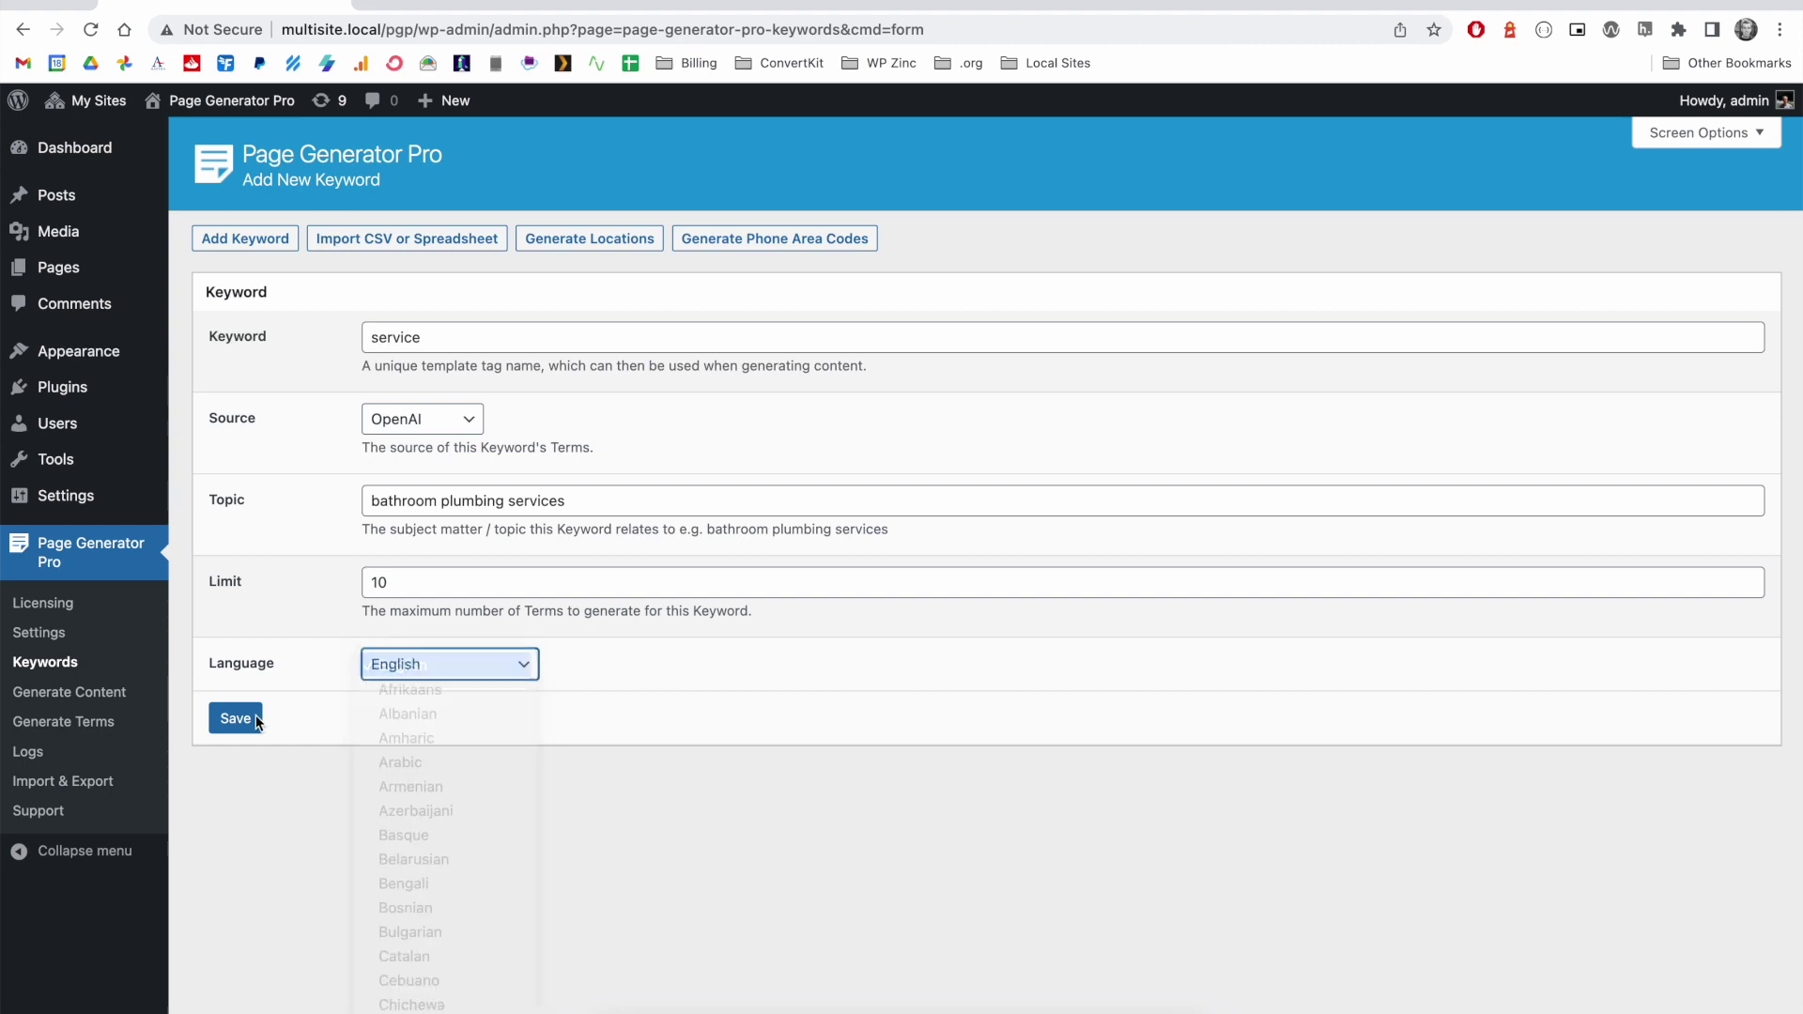
{"action": "left_click", "coordinate": [235, 719]}
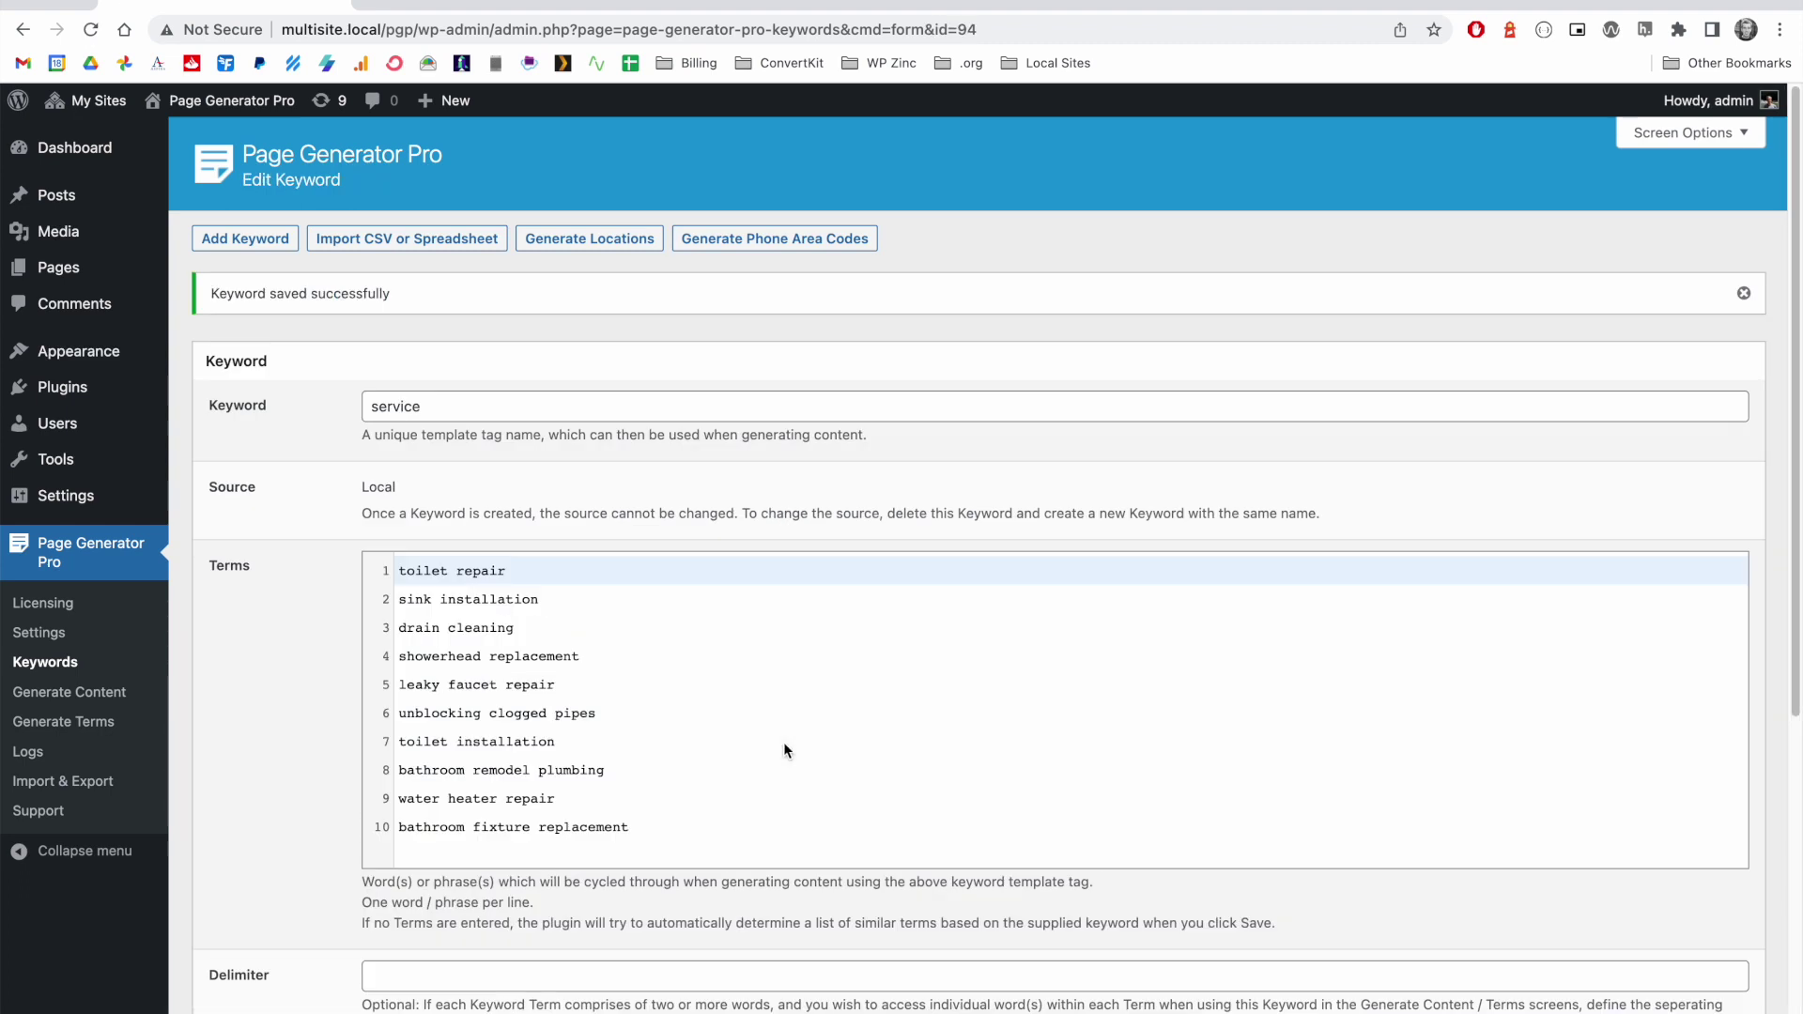
{"action": "left_click_drag", "start_coordinate": [639, 826], "coordinate": [366, 540]}
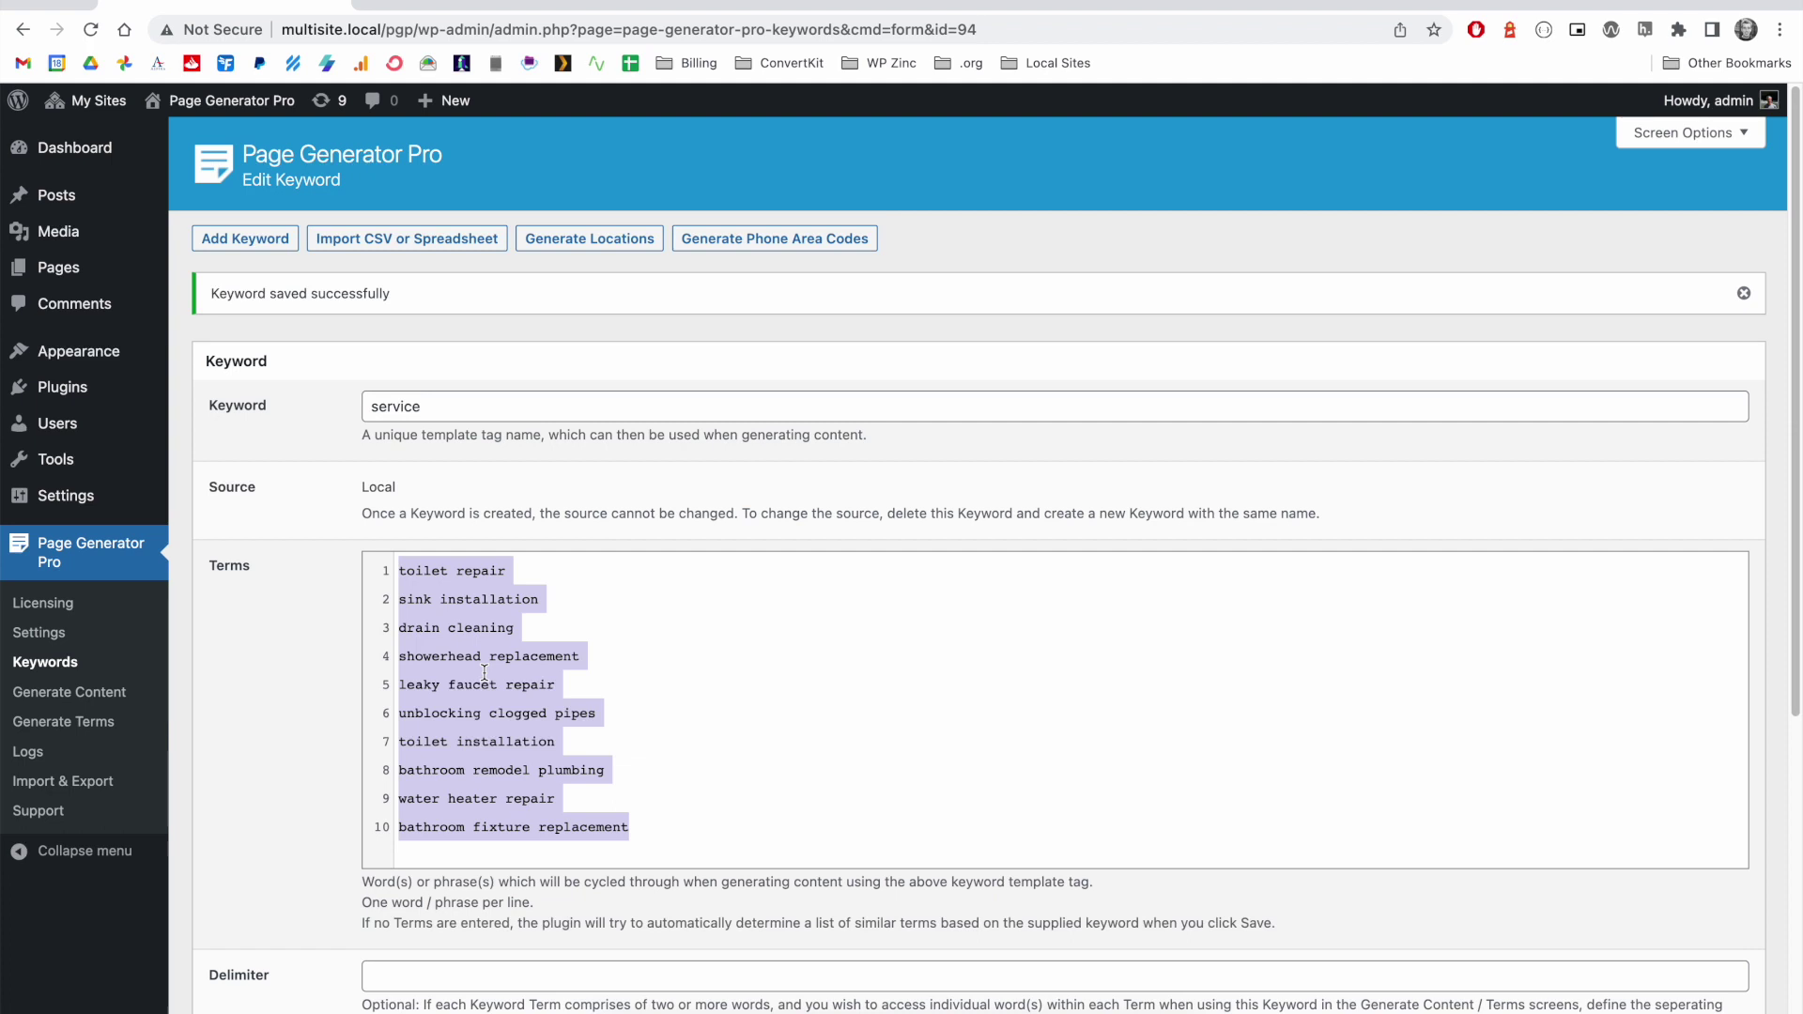
{"action": "left_click", "coordinate": [259, 714]}
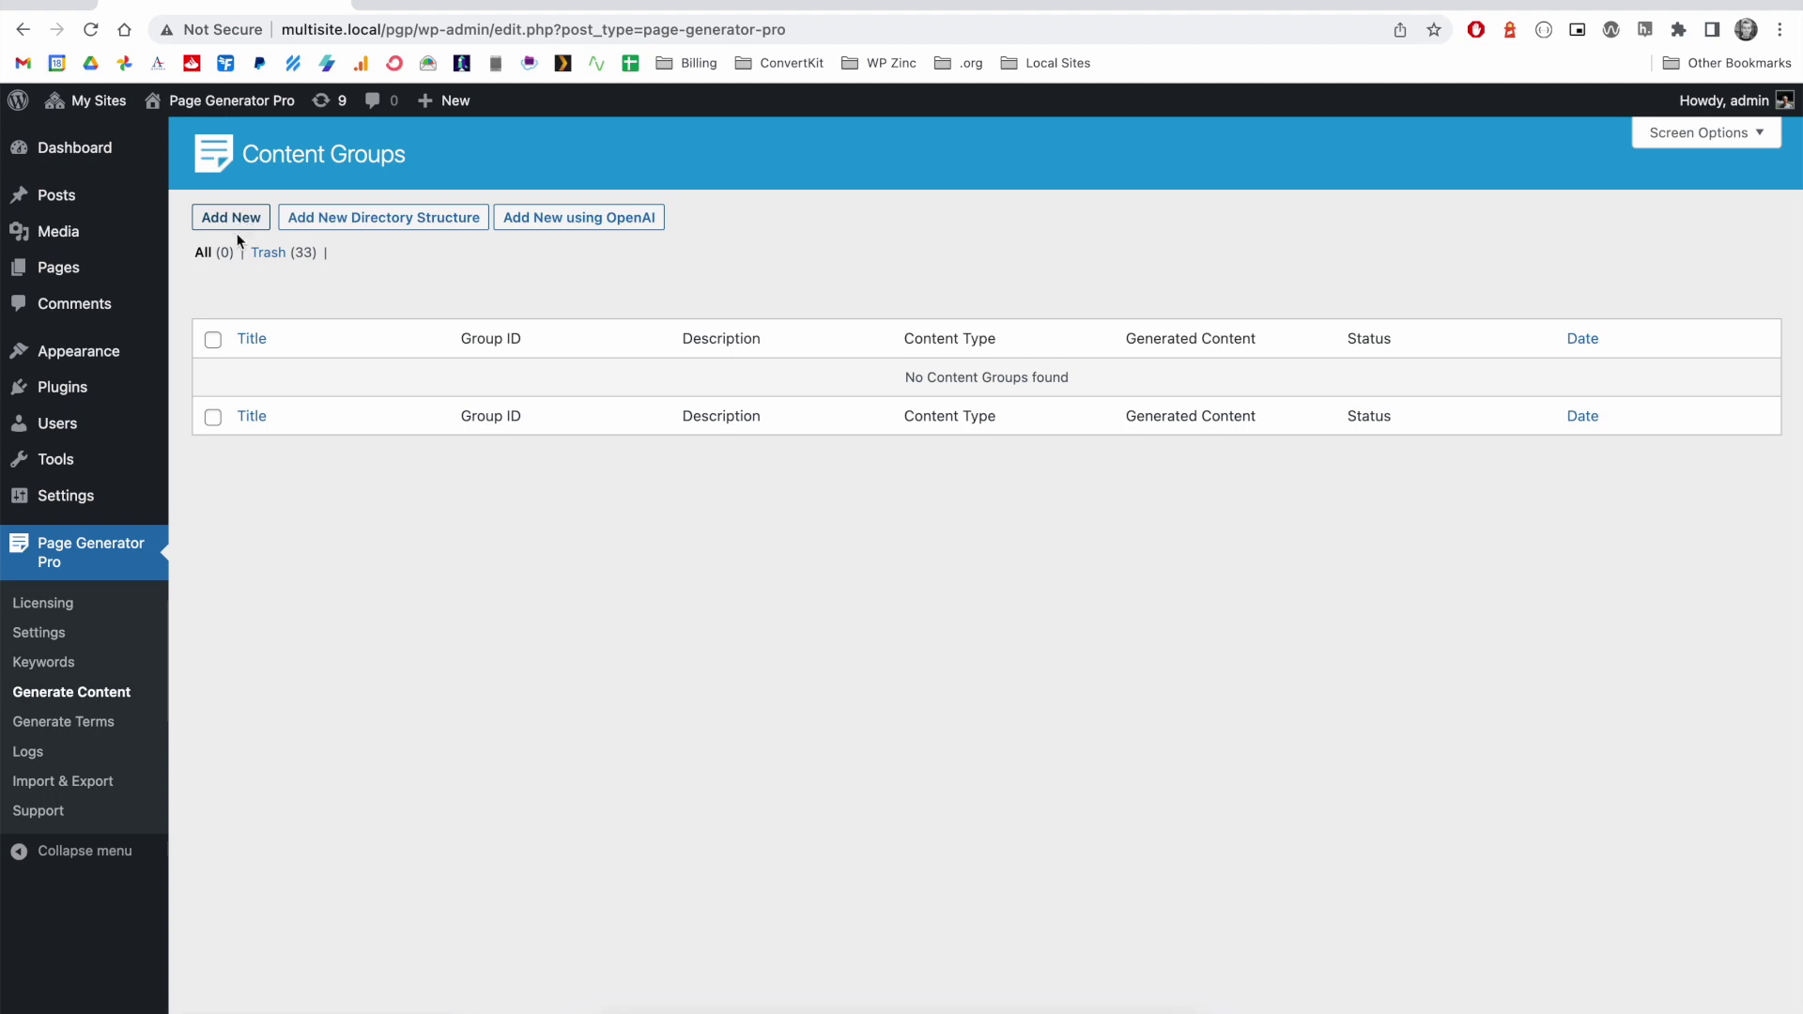
Add a new content group titled {service}.
{"action": "left_click", "coordinate": [240, 227]}
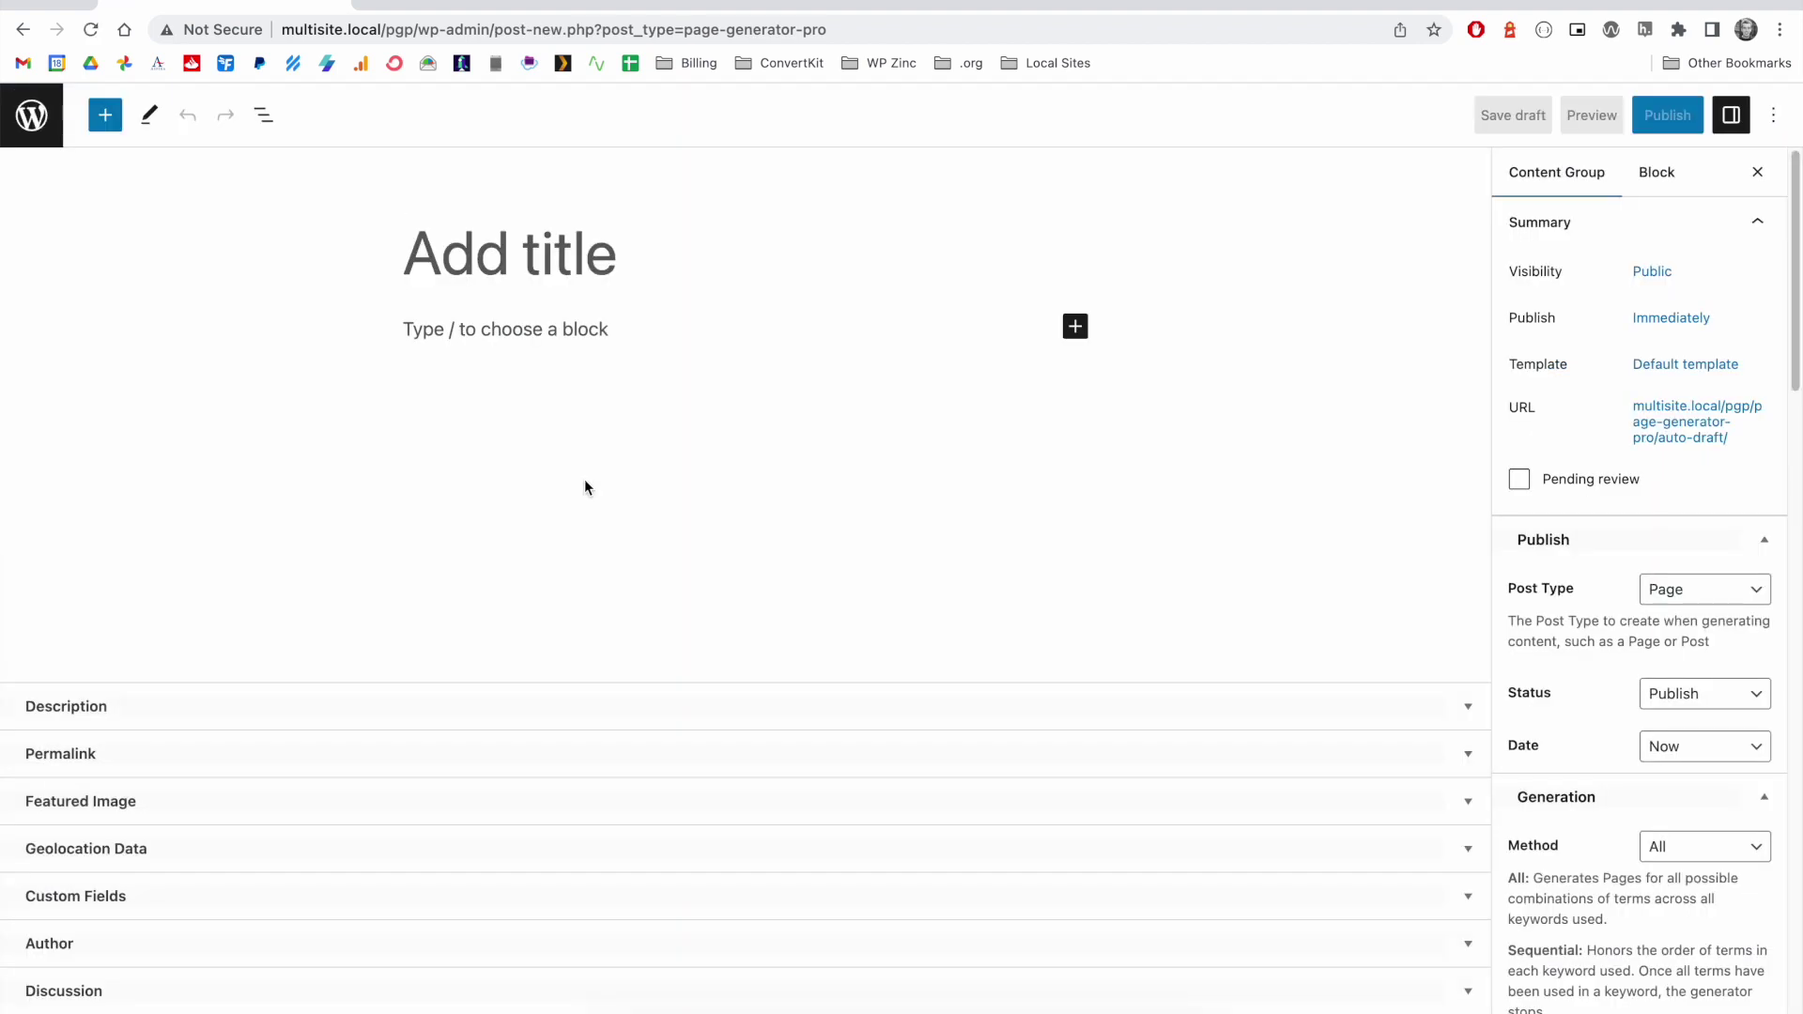
{"action": "type", "text": "{servi"}
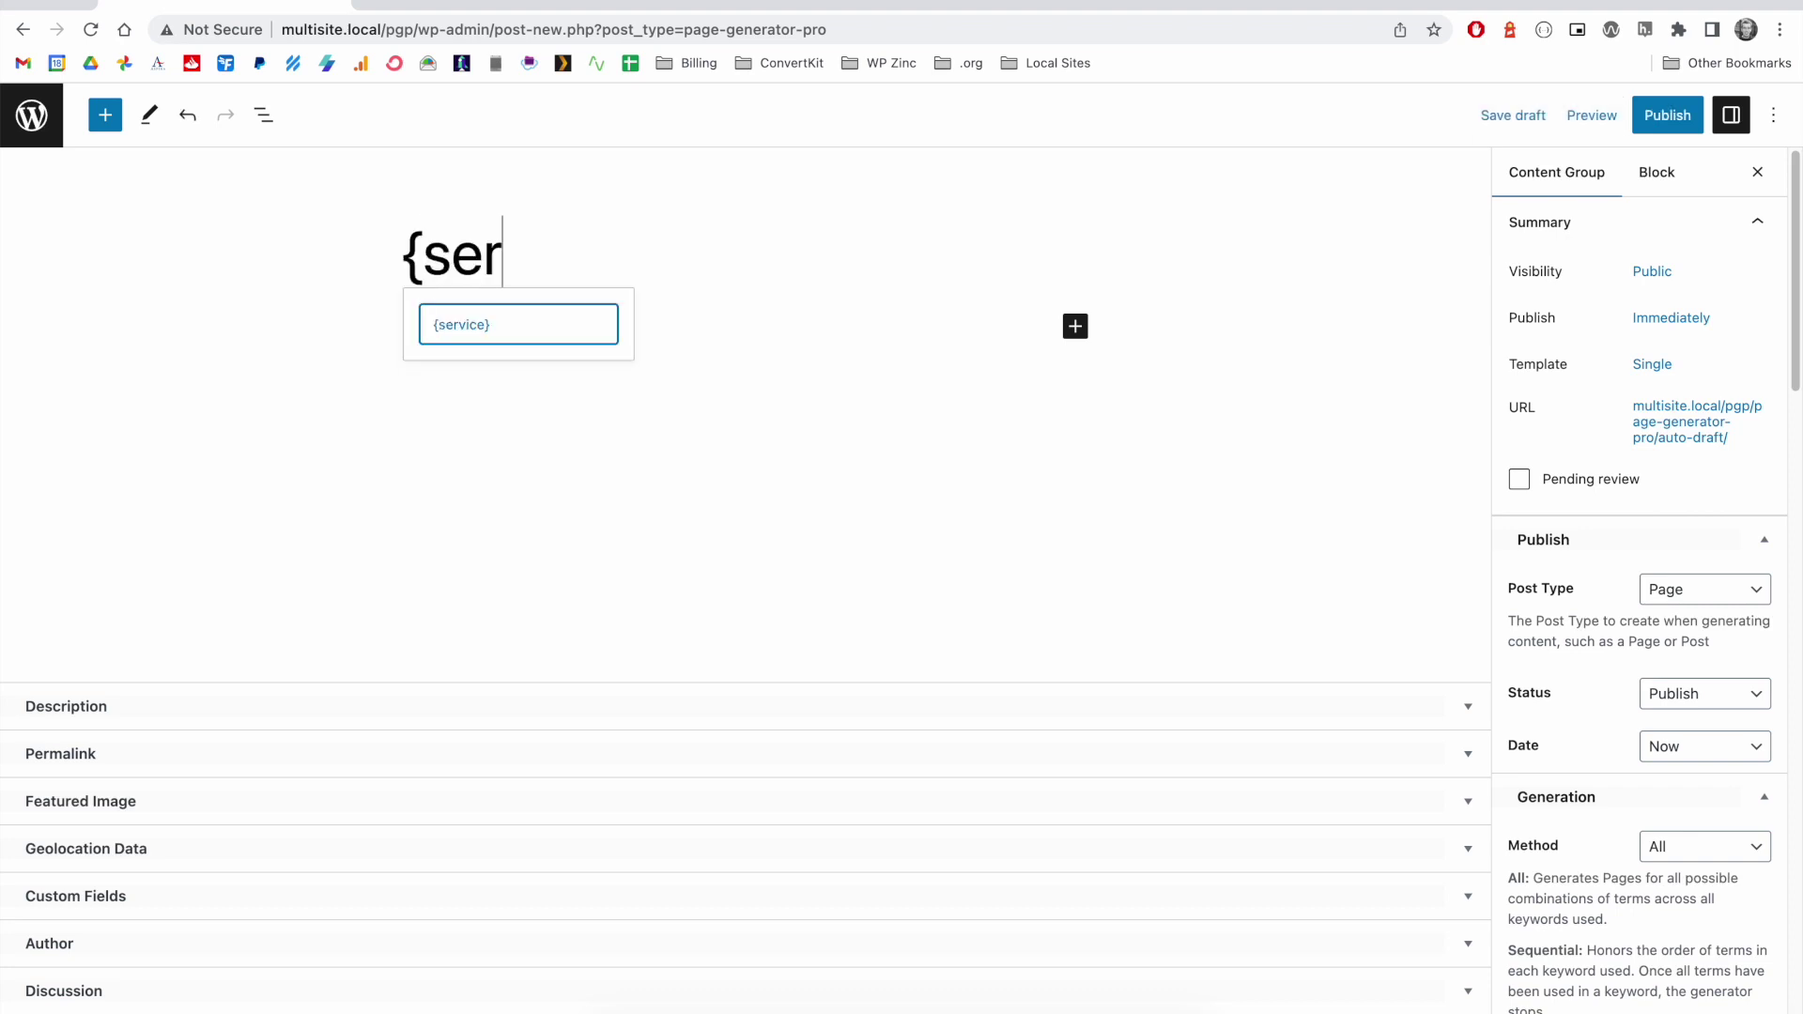
{"action": "left_click", "coordinate": [463, 328]}
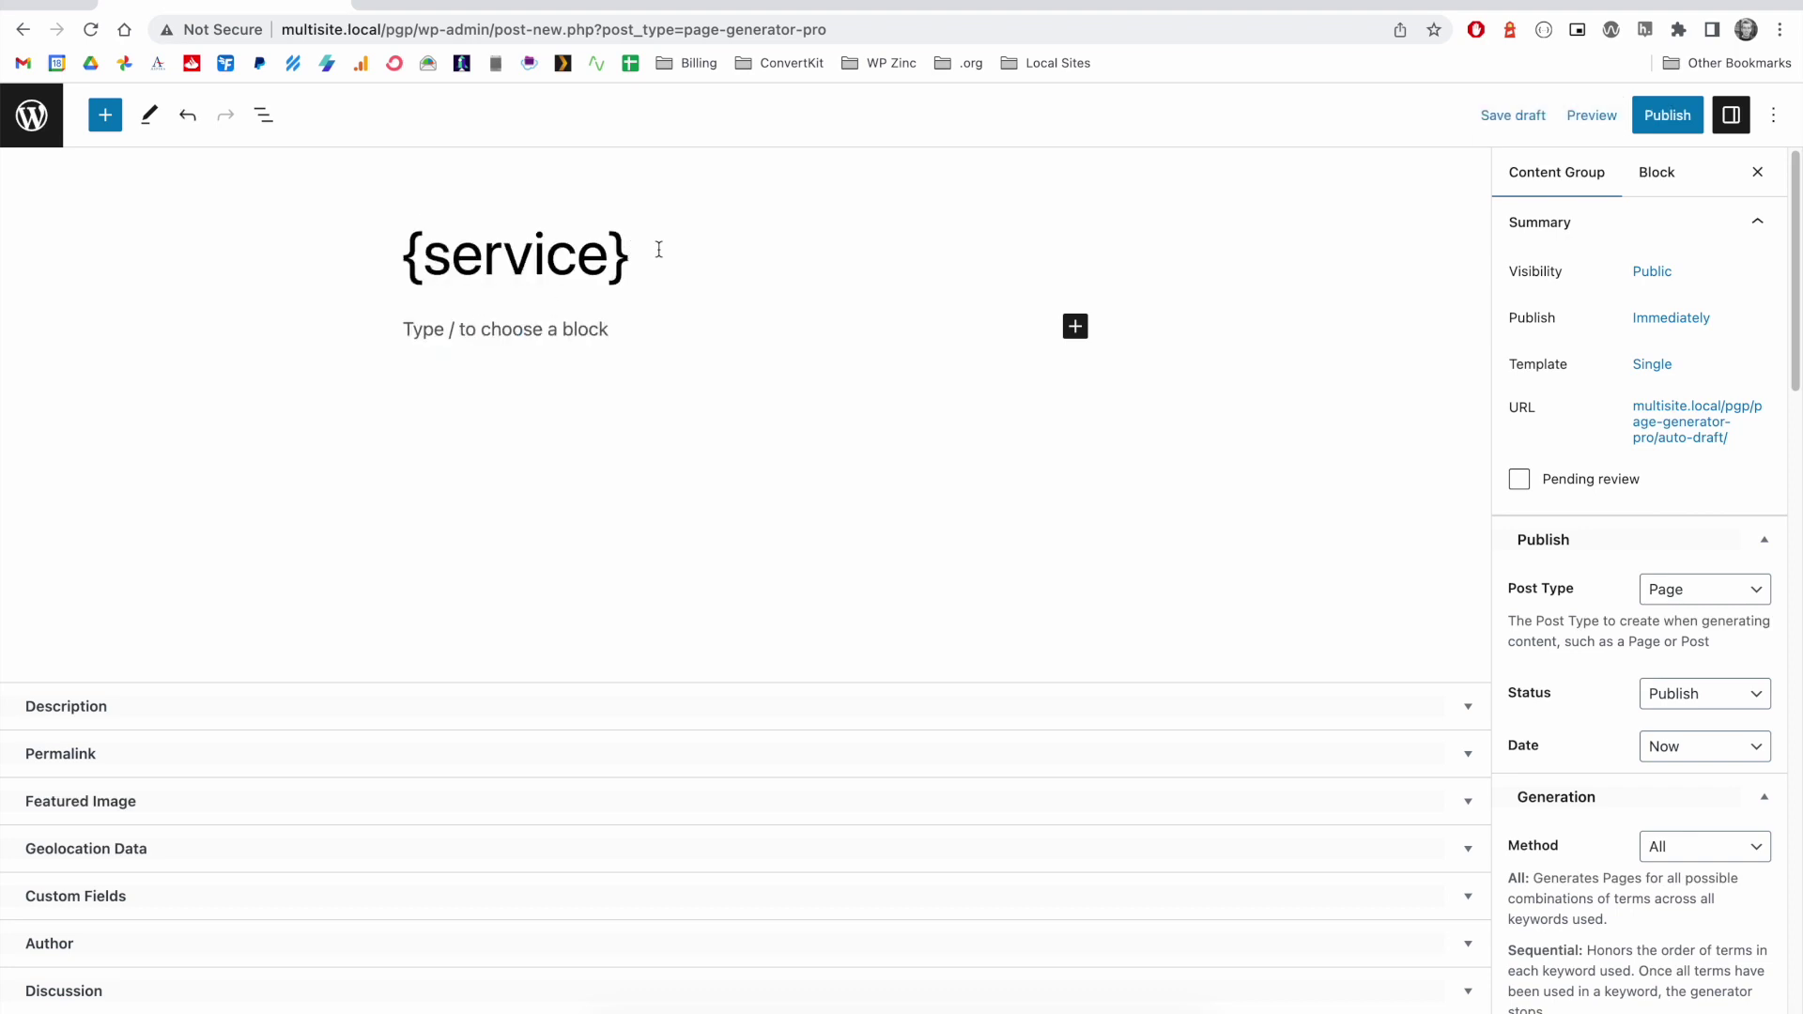
{"action": "left_click", "coordinate": [701, 330]}
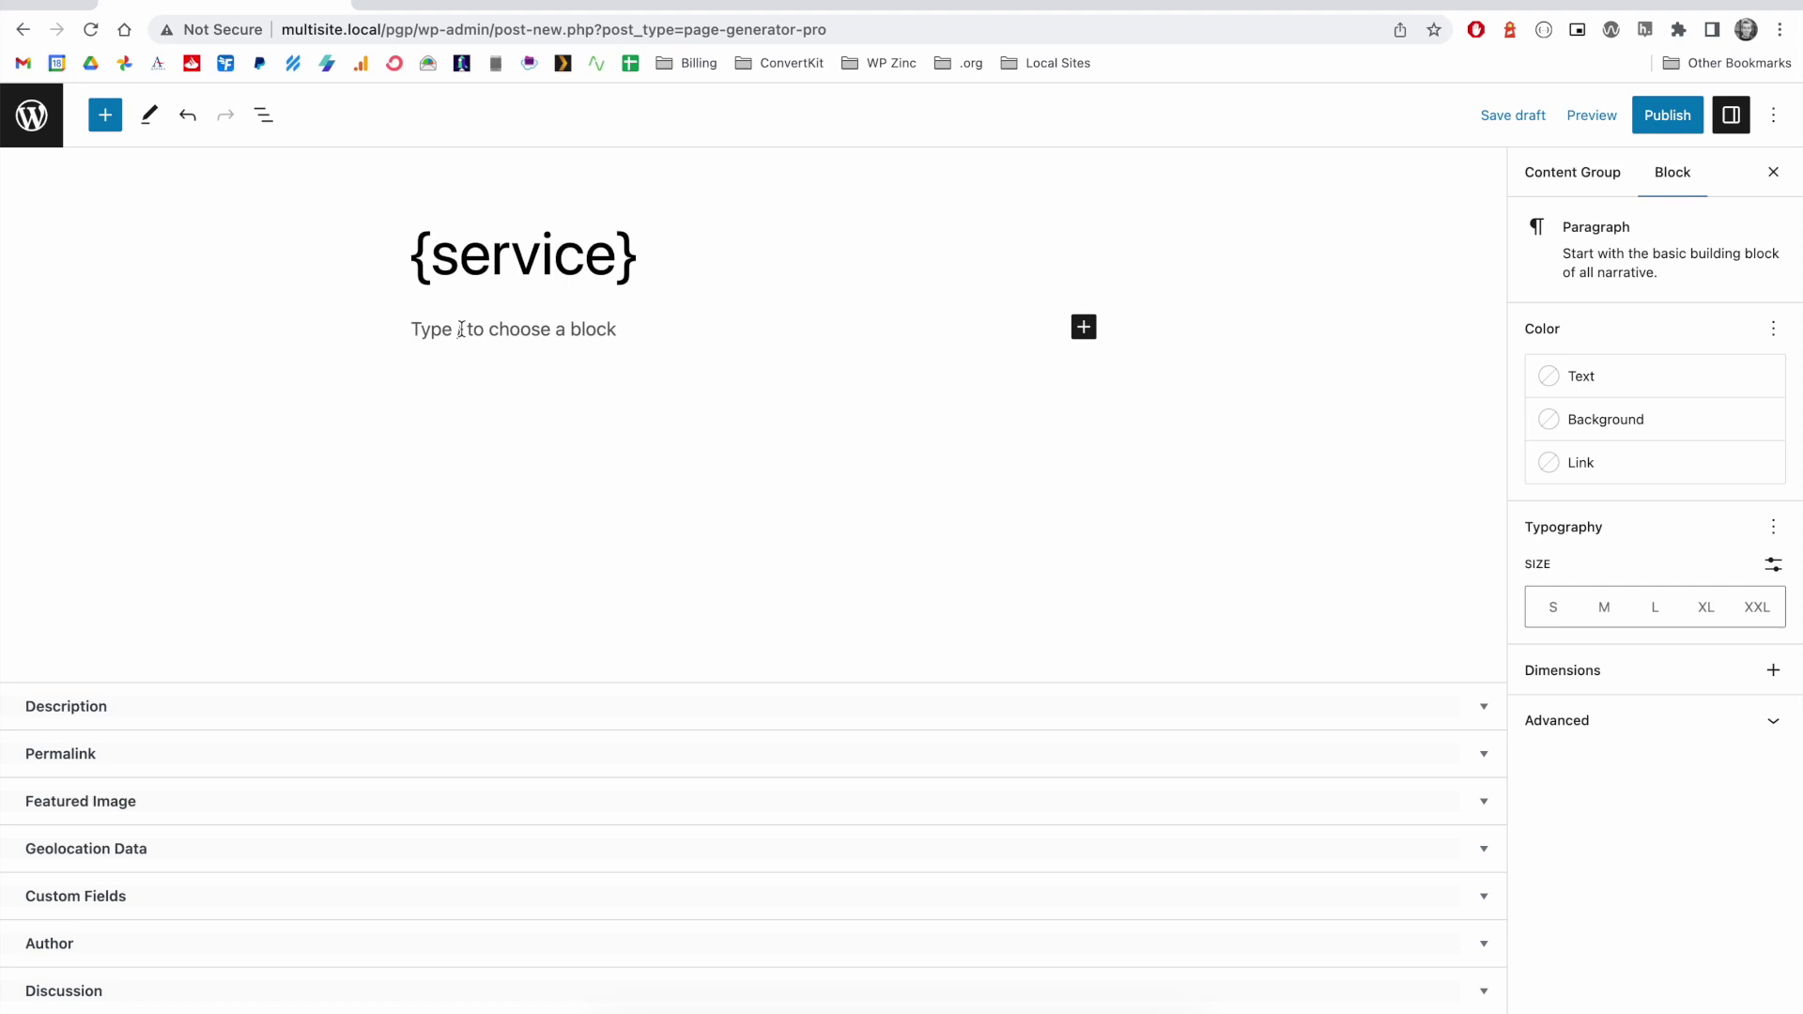
Search the block library for 'openai' and insert the OpenAI block.
{"action": "left_click", "coordinate": [105, 115]}
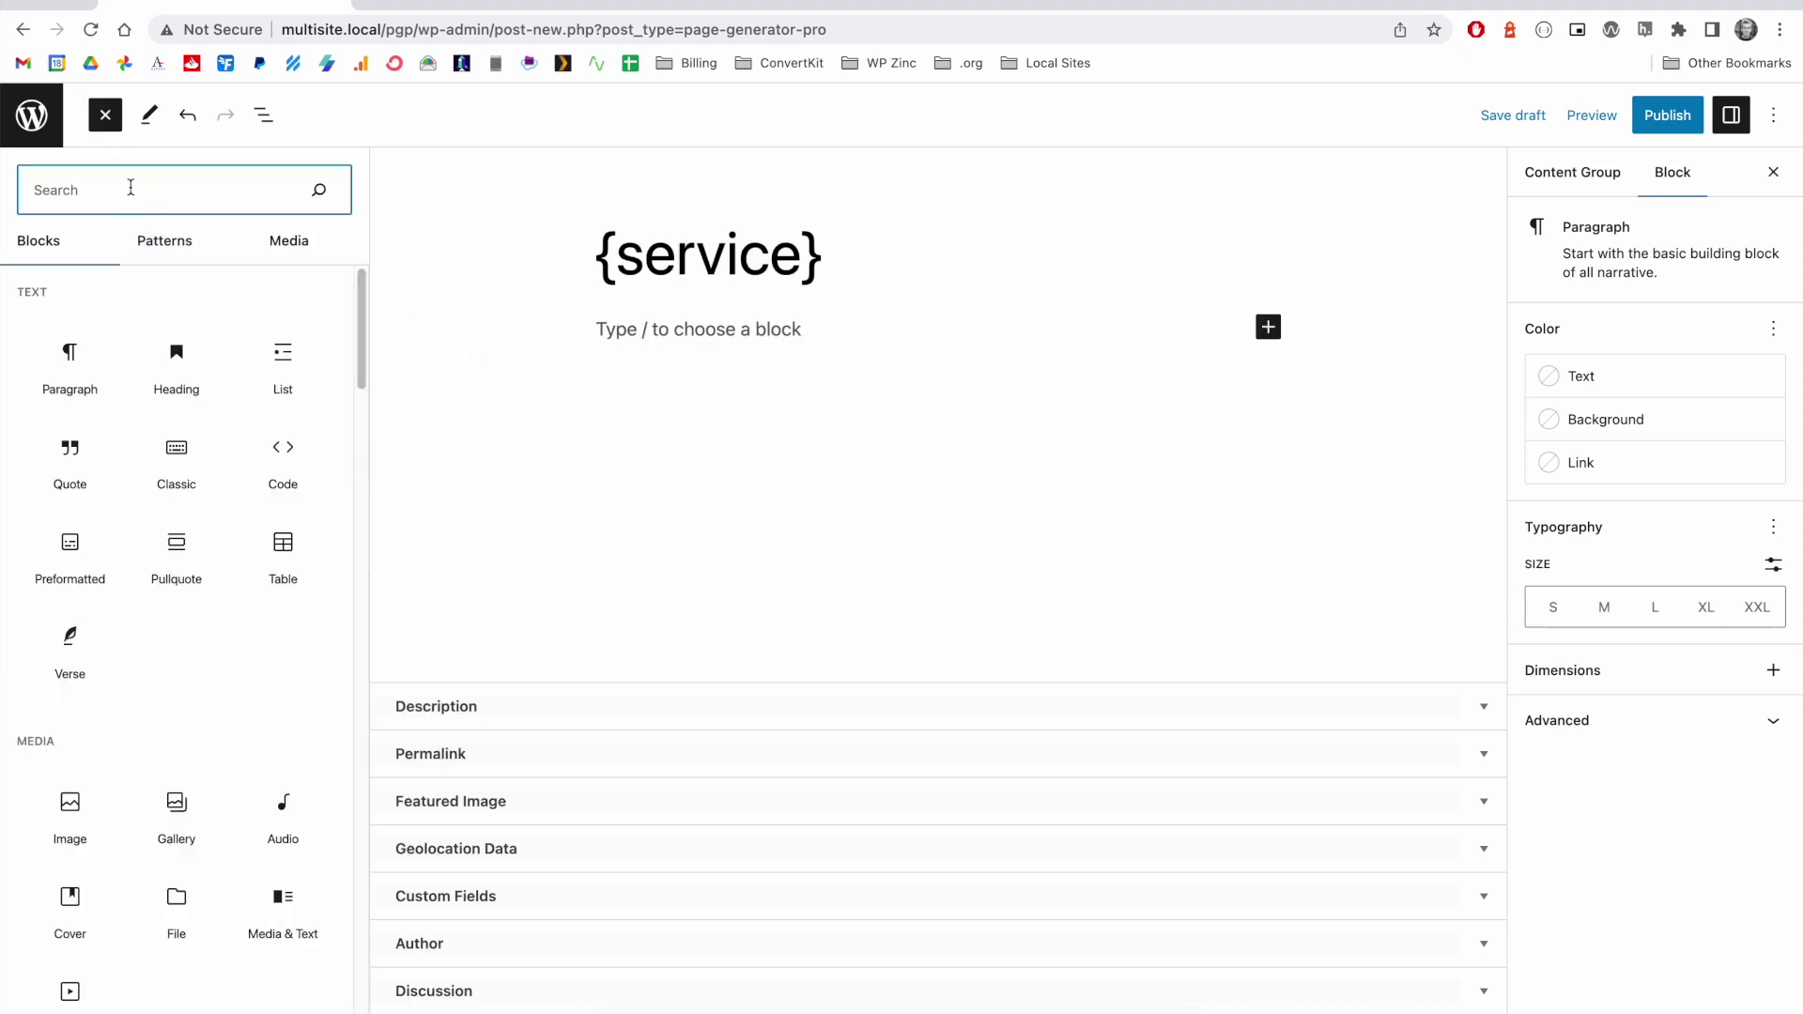
{"action": "type", "text": "openai"}
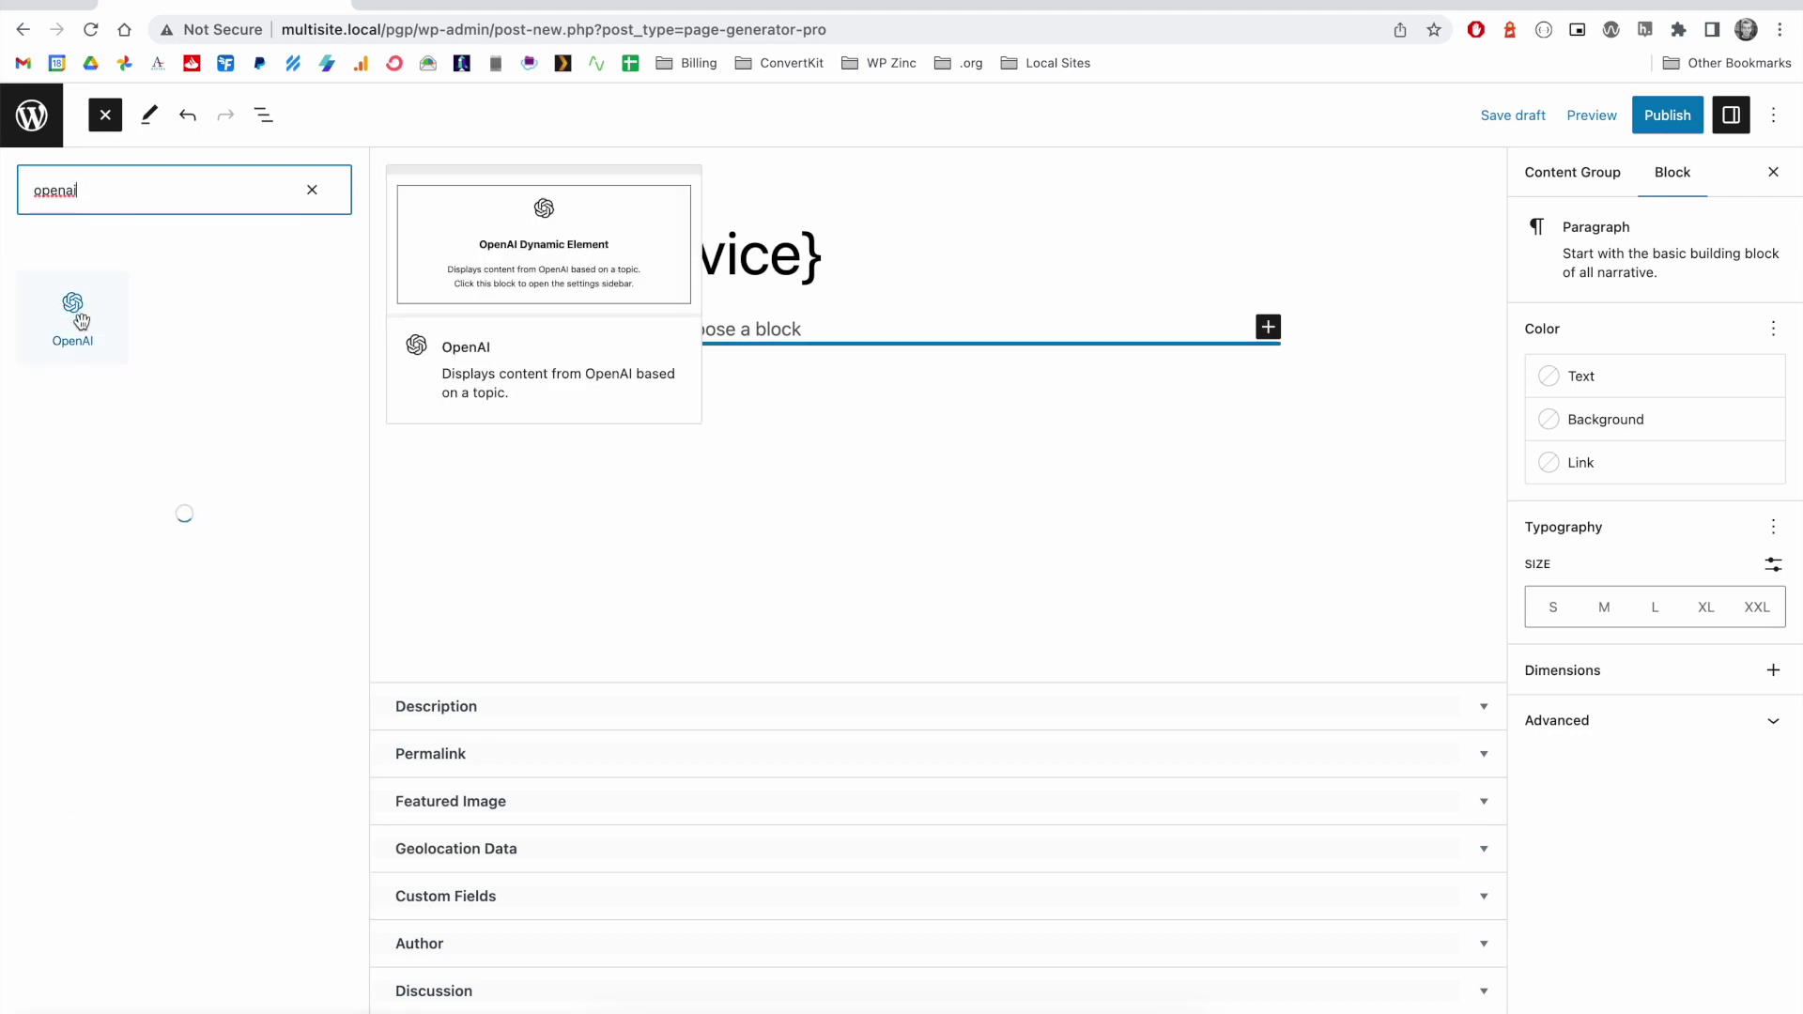
{"action": "left_click", "coordinate": [81, 321]}
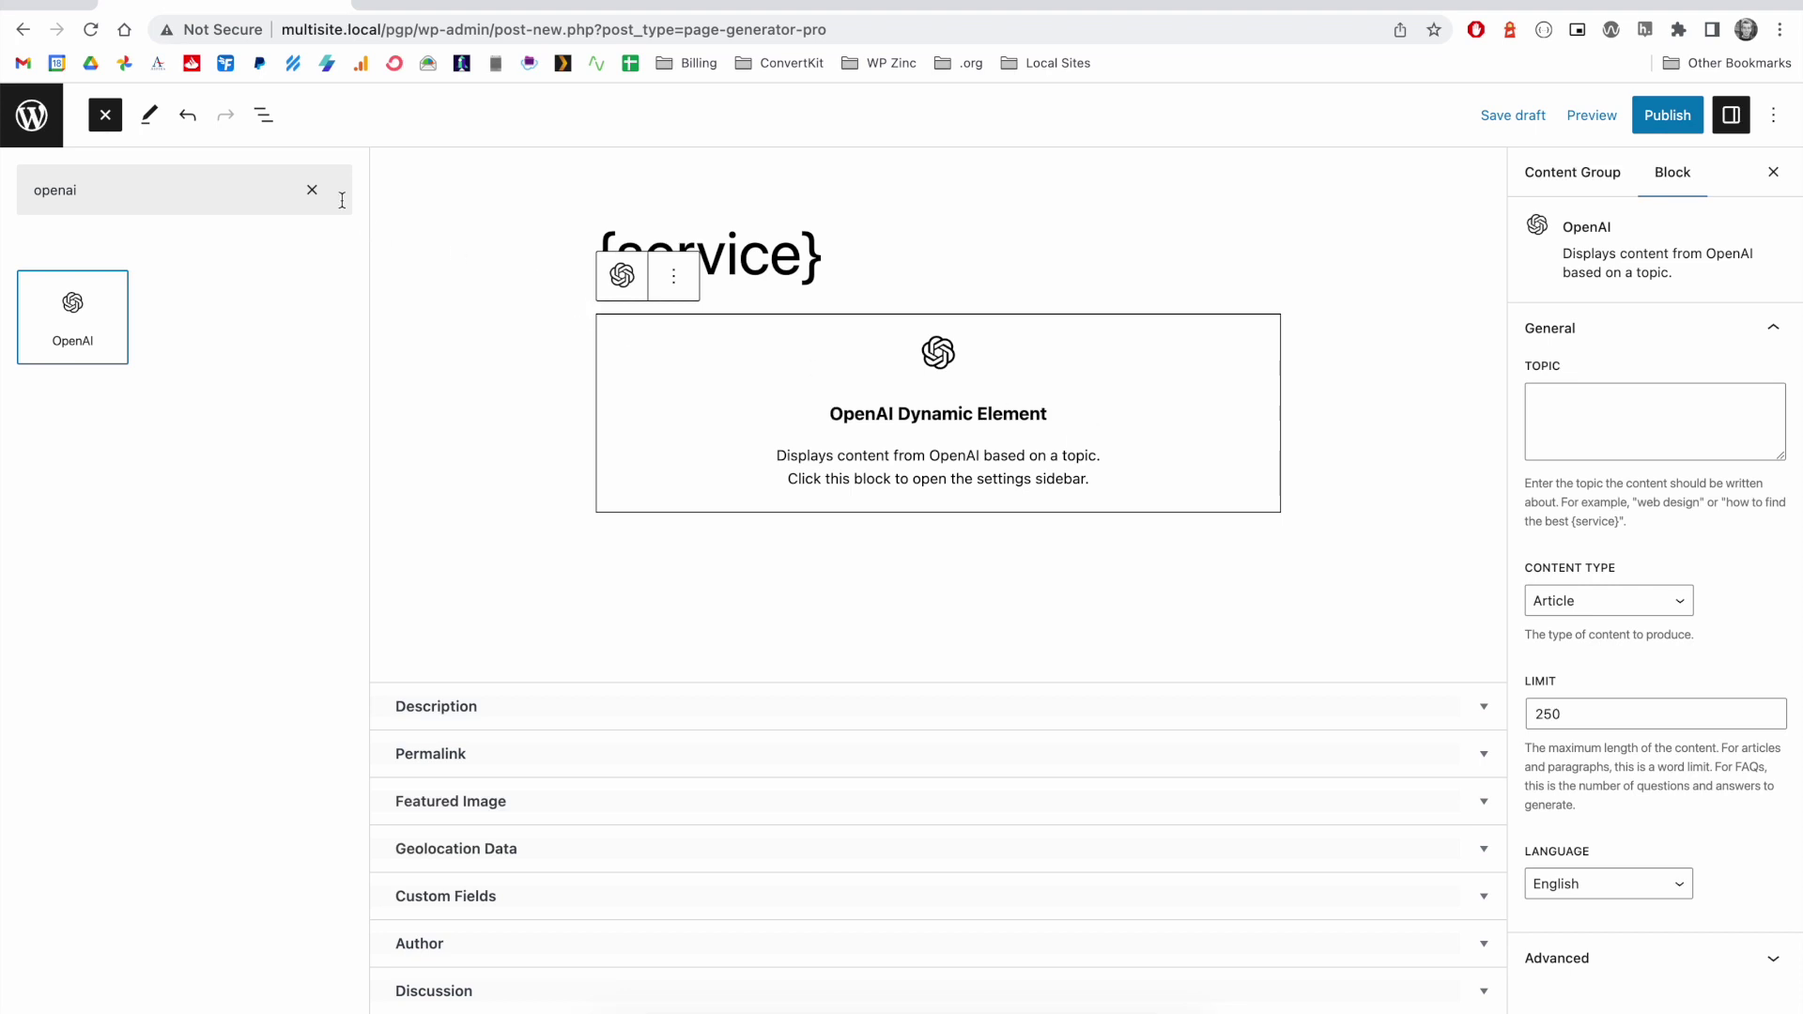
{"action": "key", "text": "Escape"}
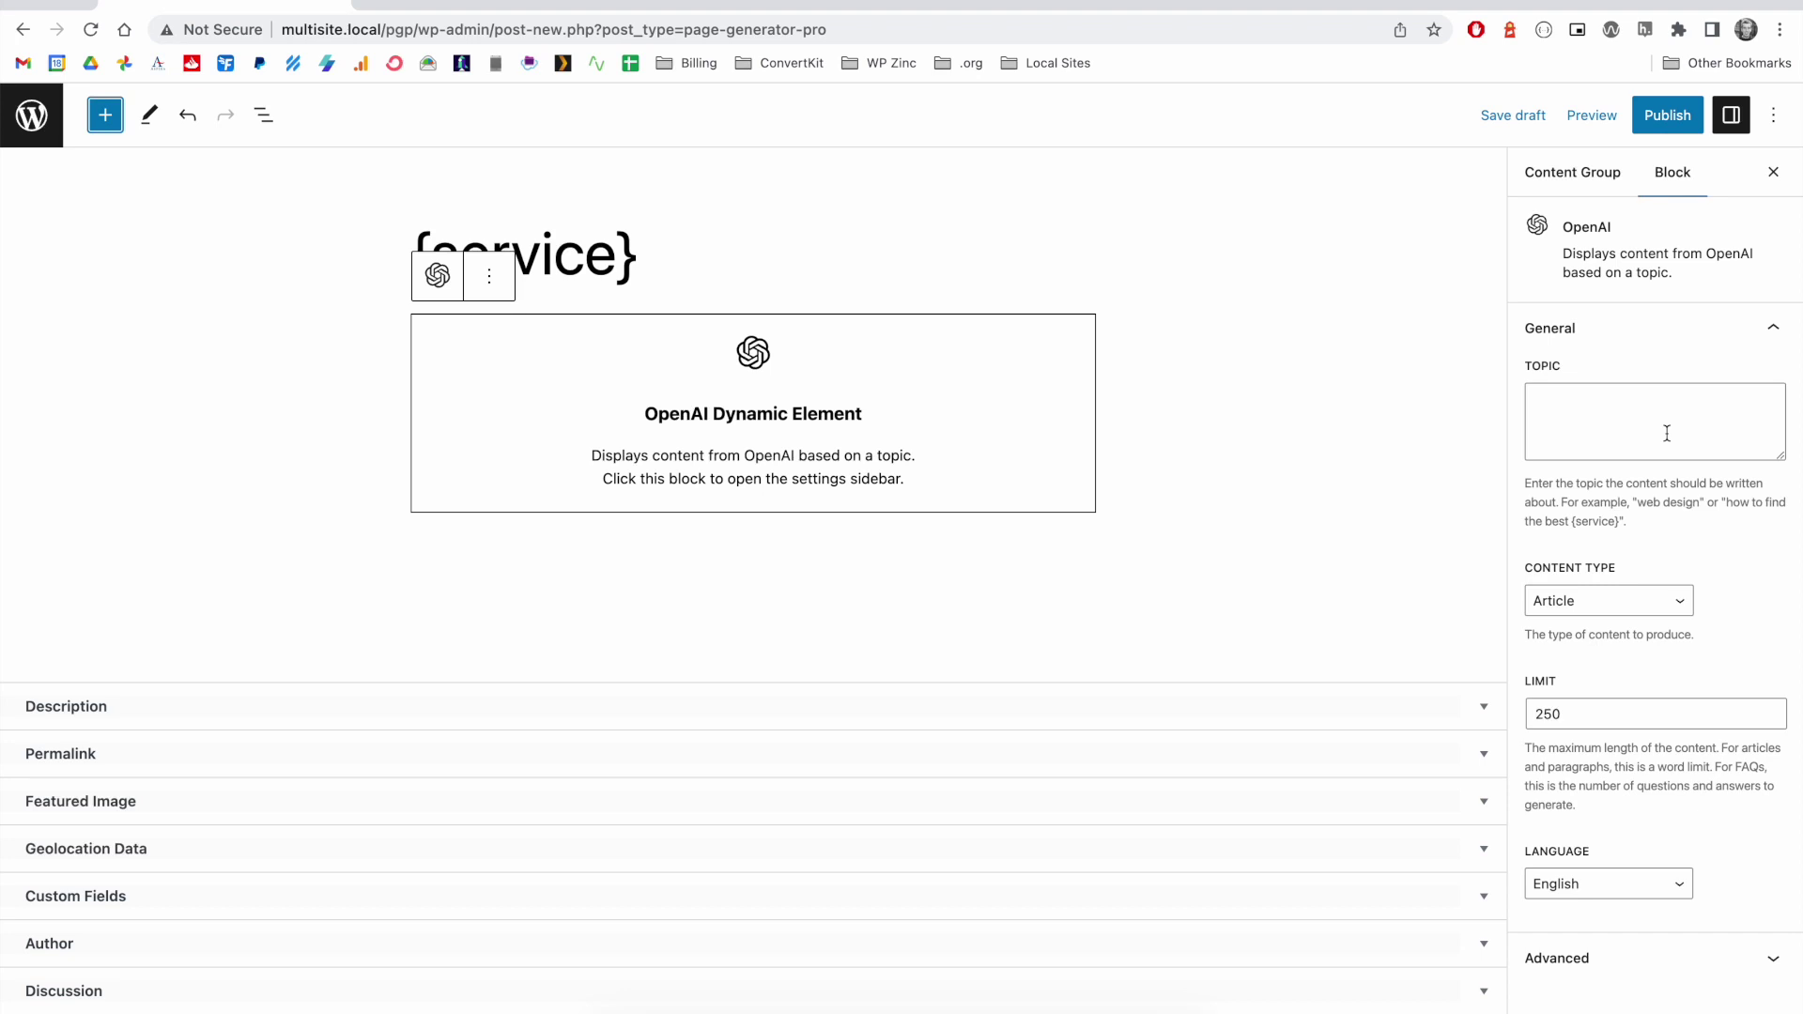
Enter 'what is {service}' as the OpenAI block's topic, keeping Article as content type.
{"action": "left_click", "coordinate": [1634, 429]}
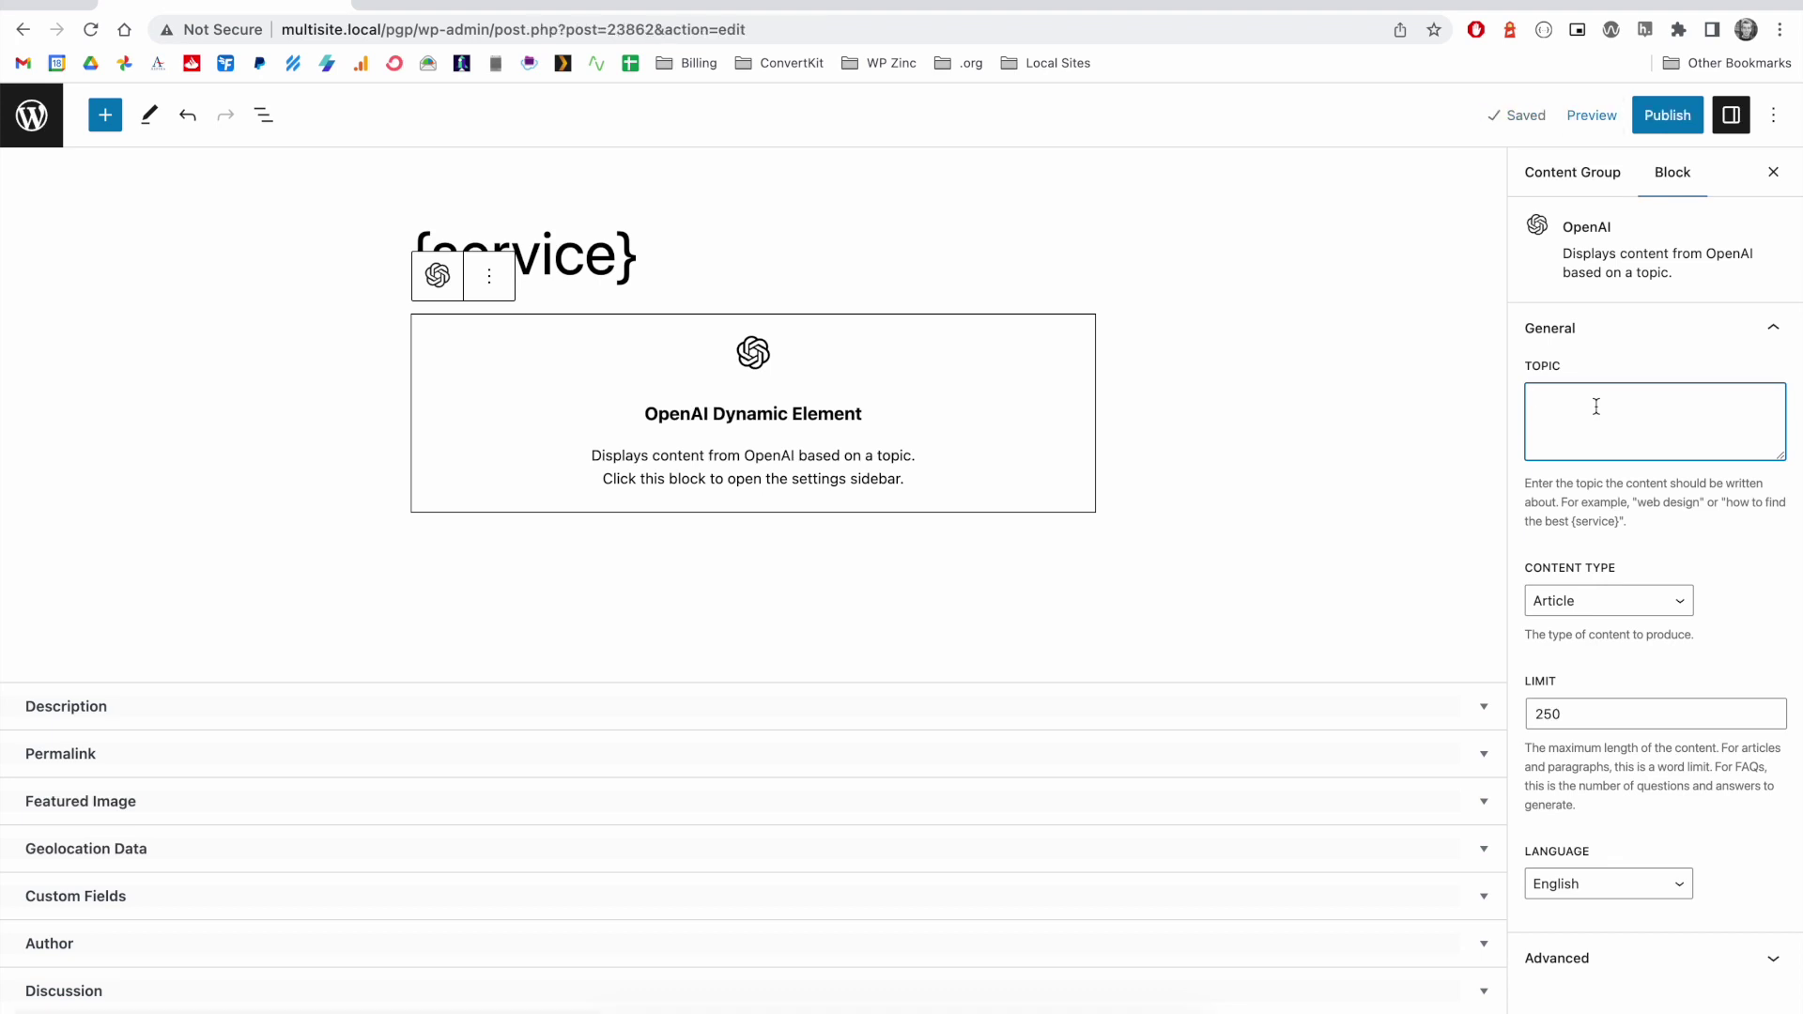
{"action": "type", "text": "what is {service}"}
{"action": "left_click_drag", "start_coordinate": [1641, 400], "coordinate": [1583, 400]}
{"action": "left_click", "coordinate": [1646, 427]}
{"action": "left_click", "coordinate": [1587, 601]}
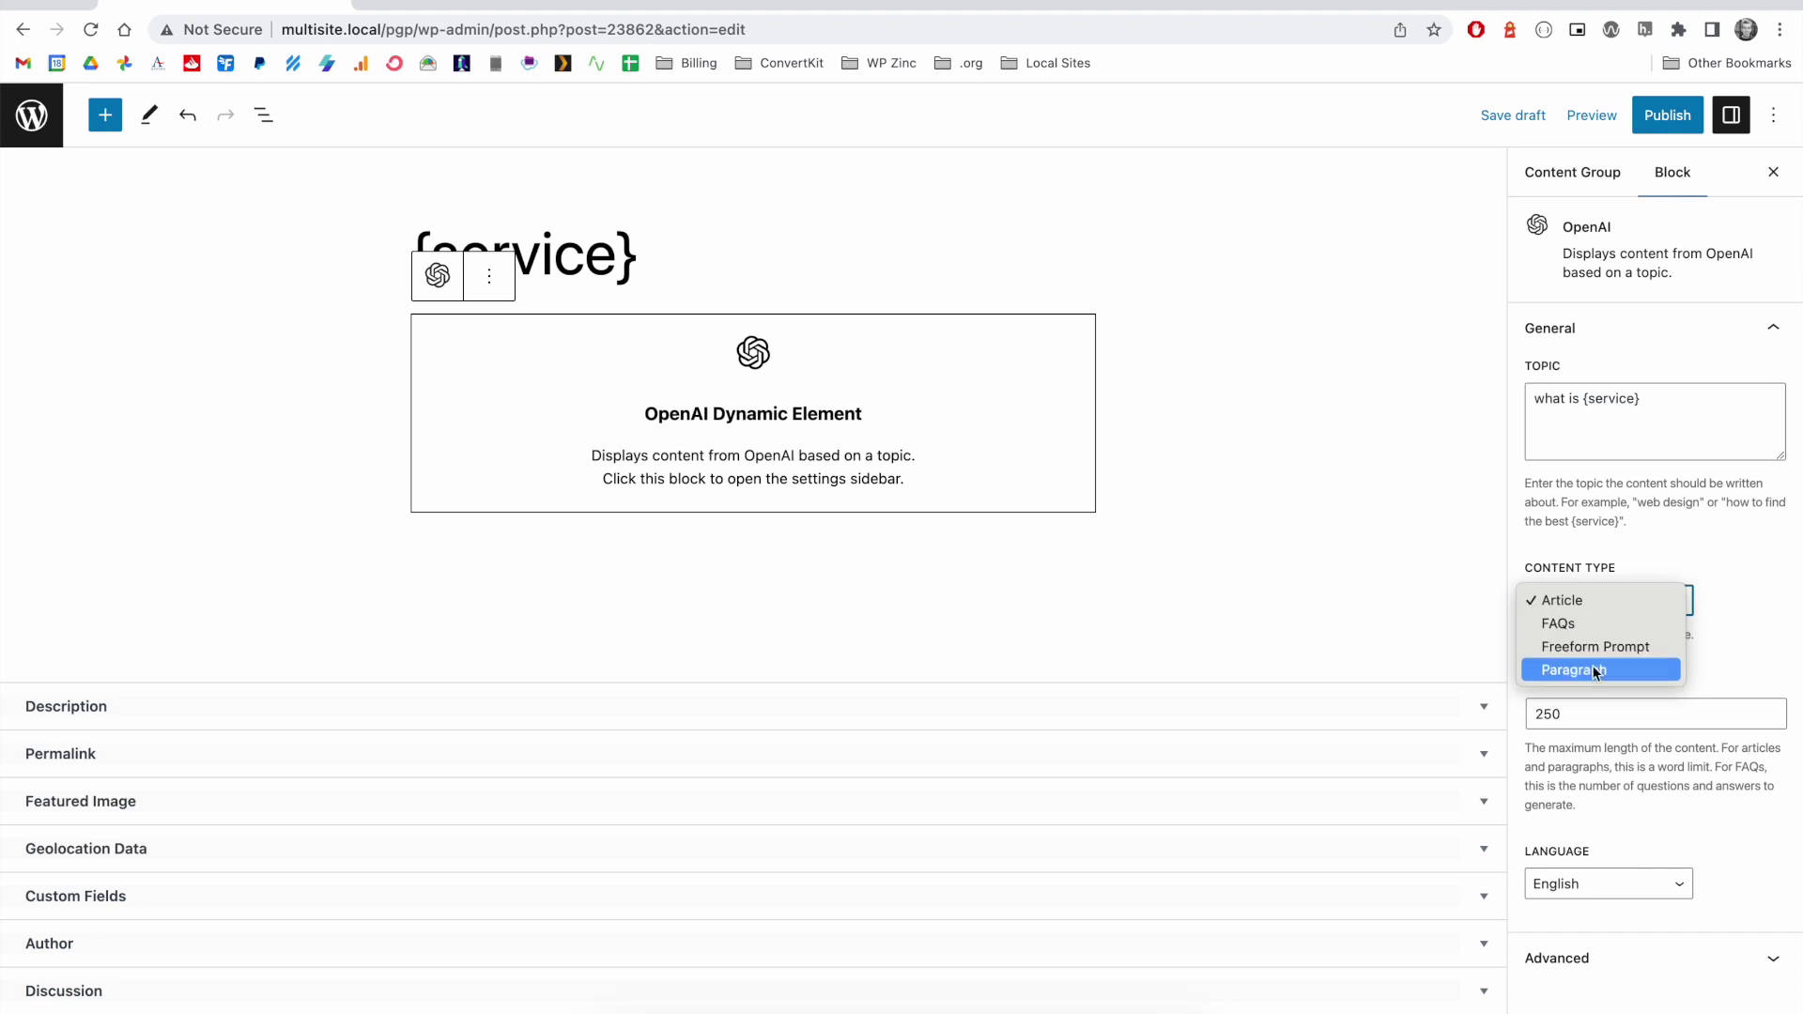
{"action": "left_click", "coordinate": [1587, 600]}
Keep the OpenAI block's limit at 250 words and English as output language.
{"action": "left_click", "coordinate": [1567, 713]}
{"action": "double_click", "coordinate": [1567, 713]}
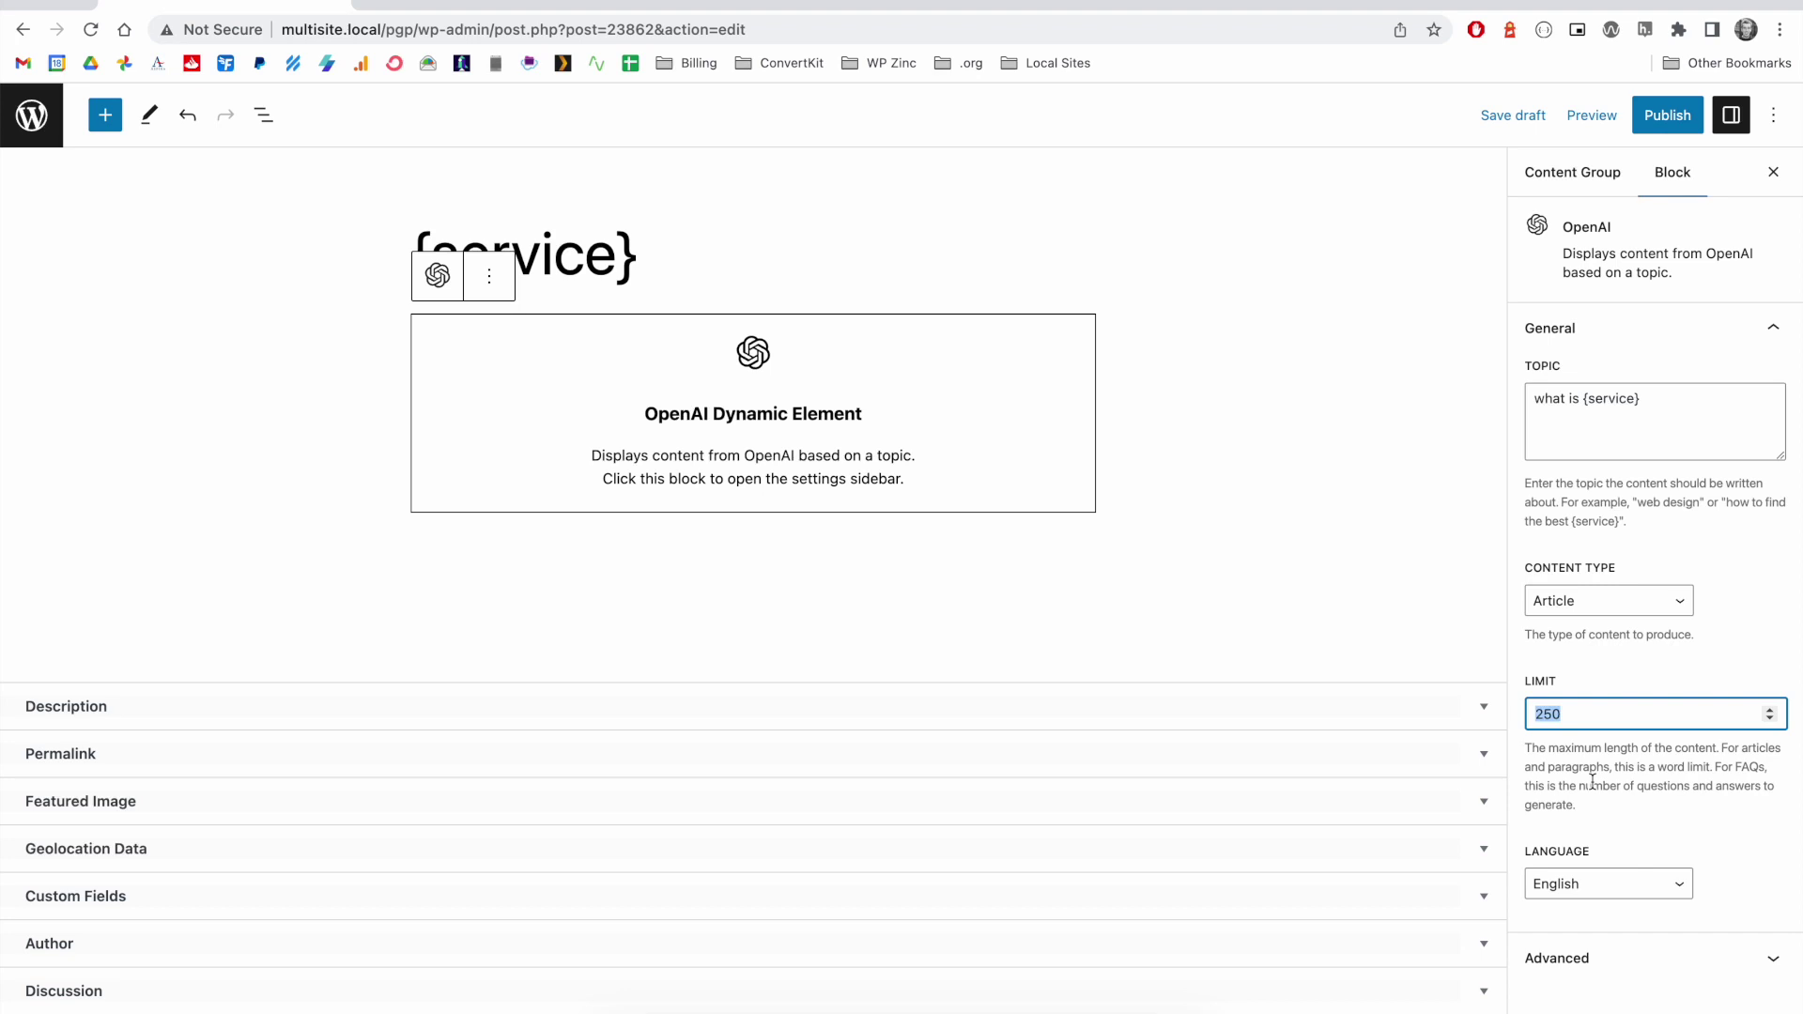
{"action": "left_click", "coordinate": [1602, 887]}
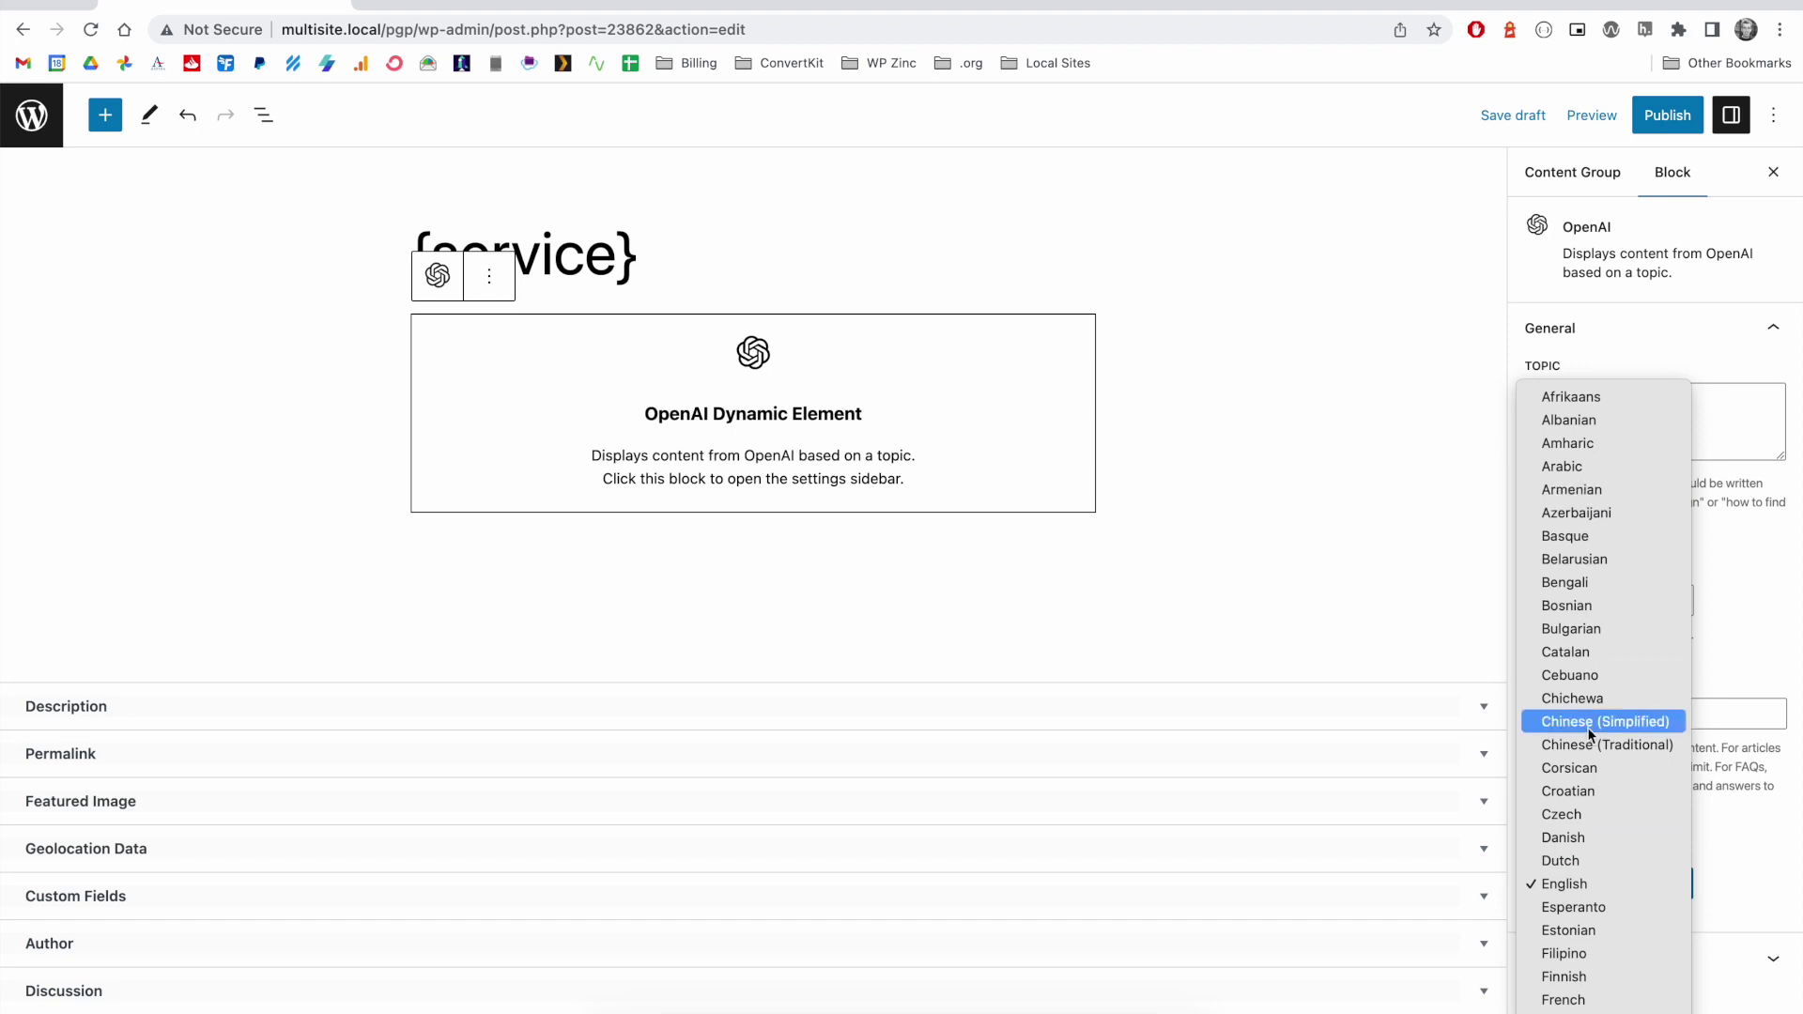
{"action": "left_click", "coordinate": [1598, 882]}
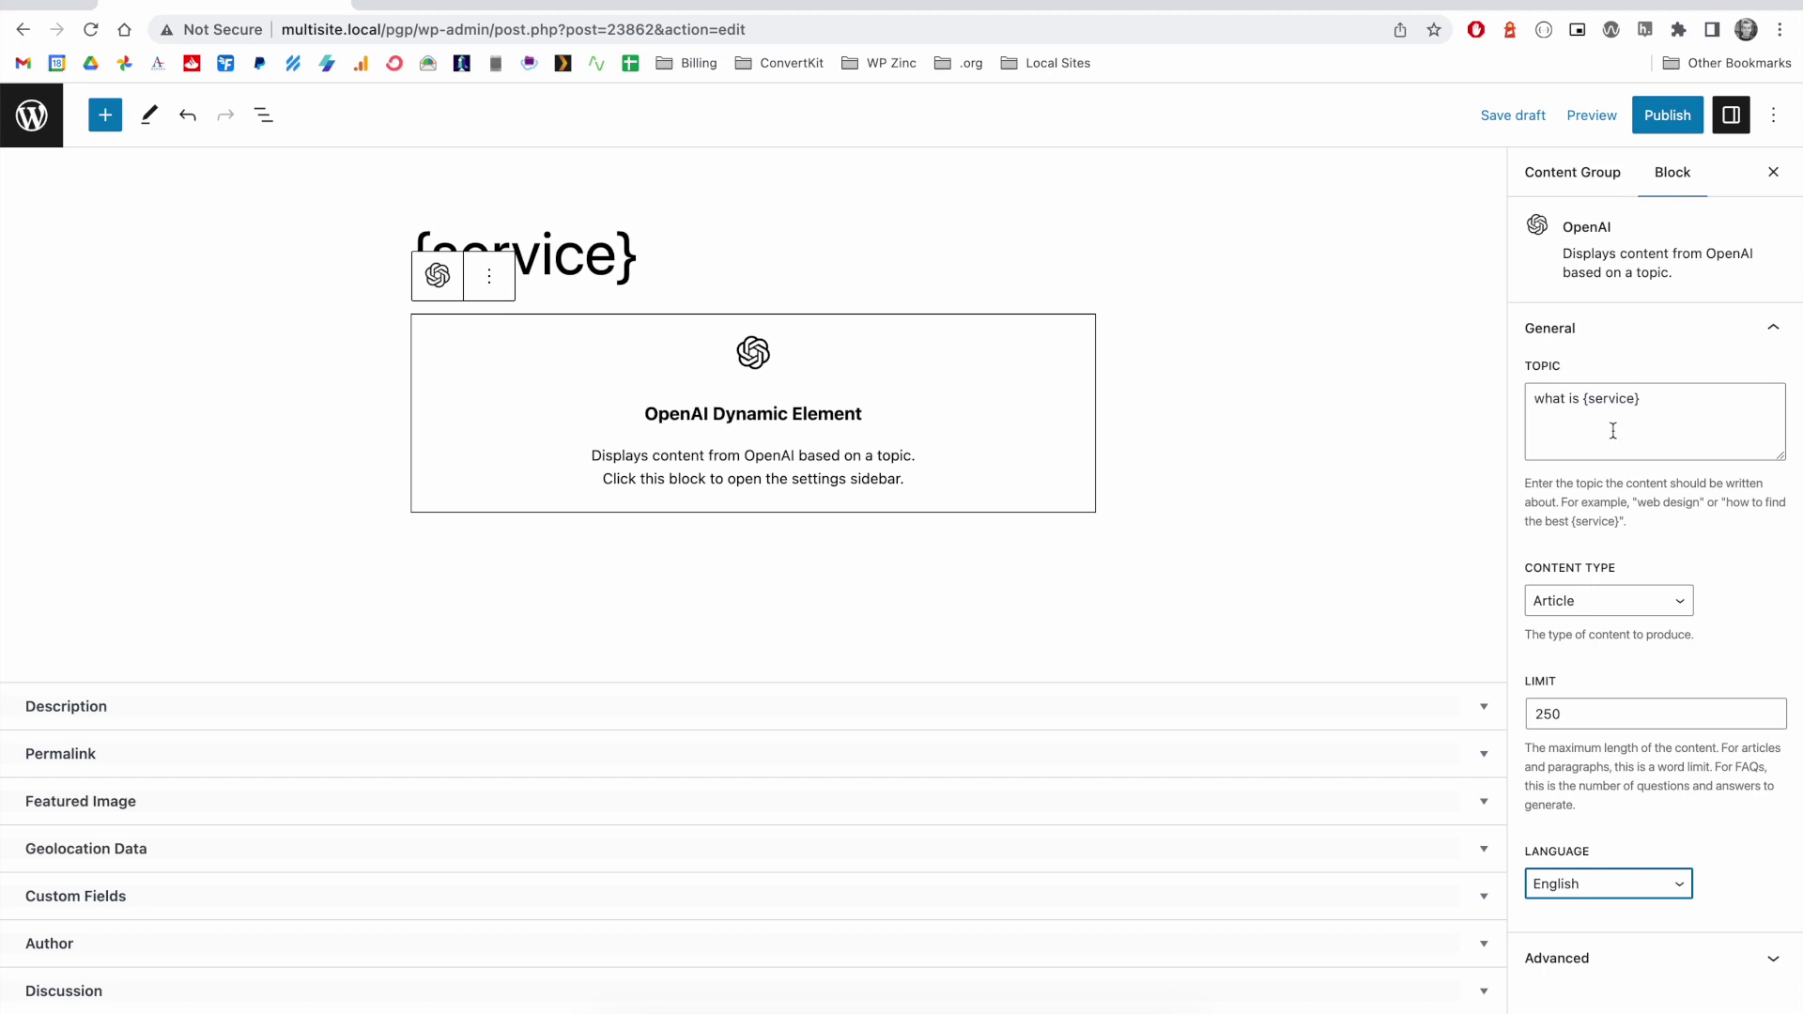
Publish the {service} content group.
{"action": "left_click", "coordinate": [1658, 122]}
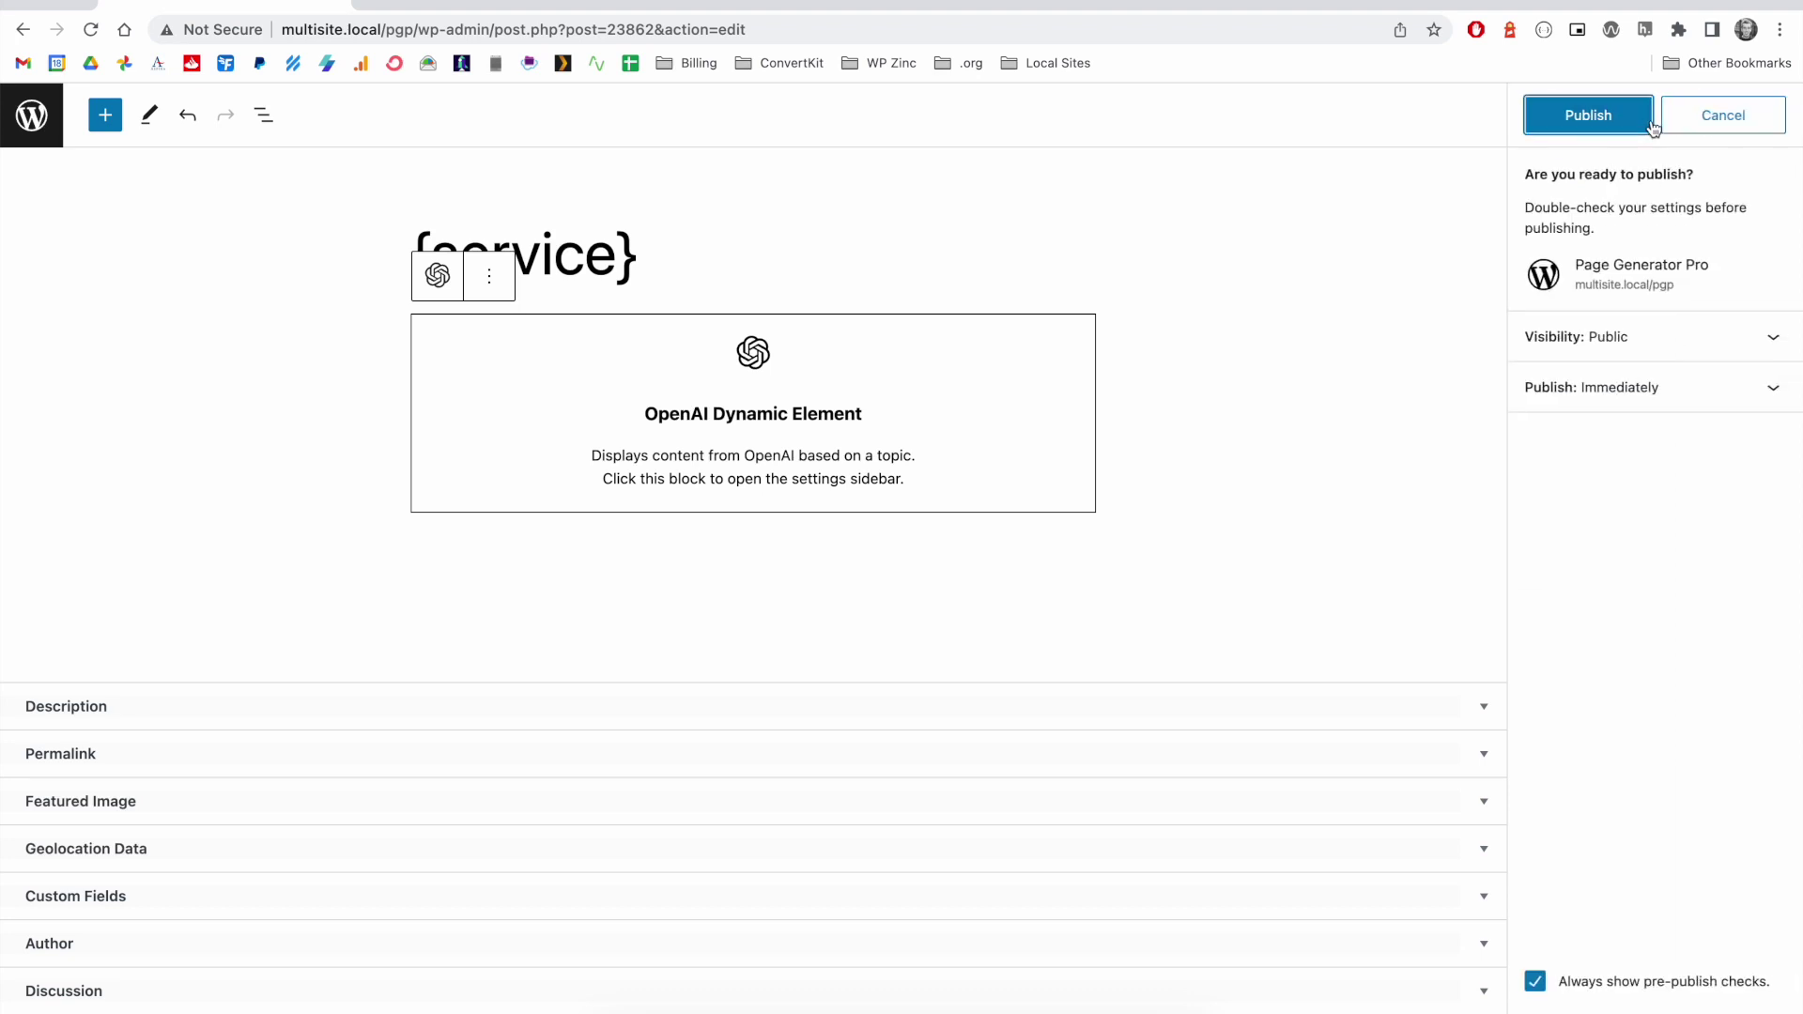
{"action": "left_click", "coordinate": [1577, 125]}
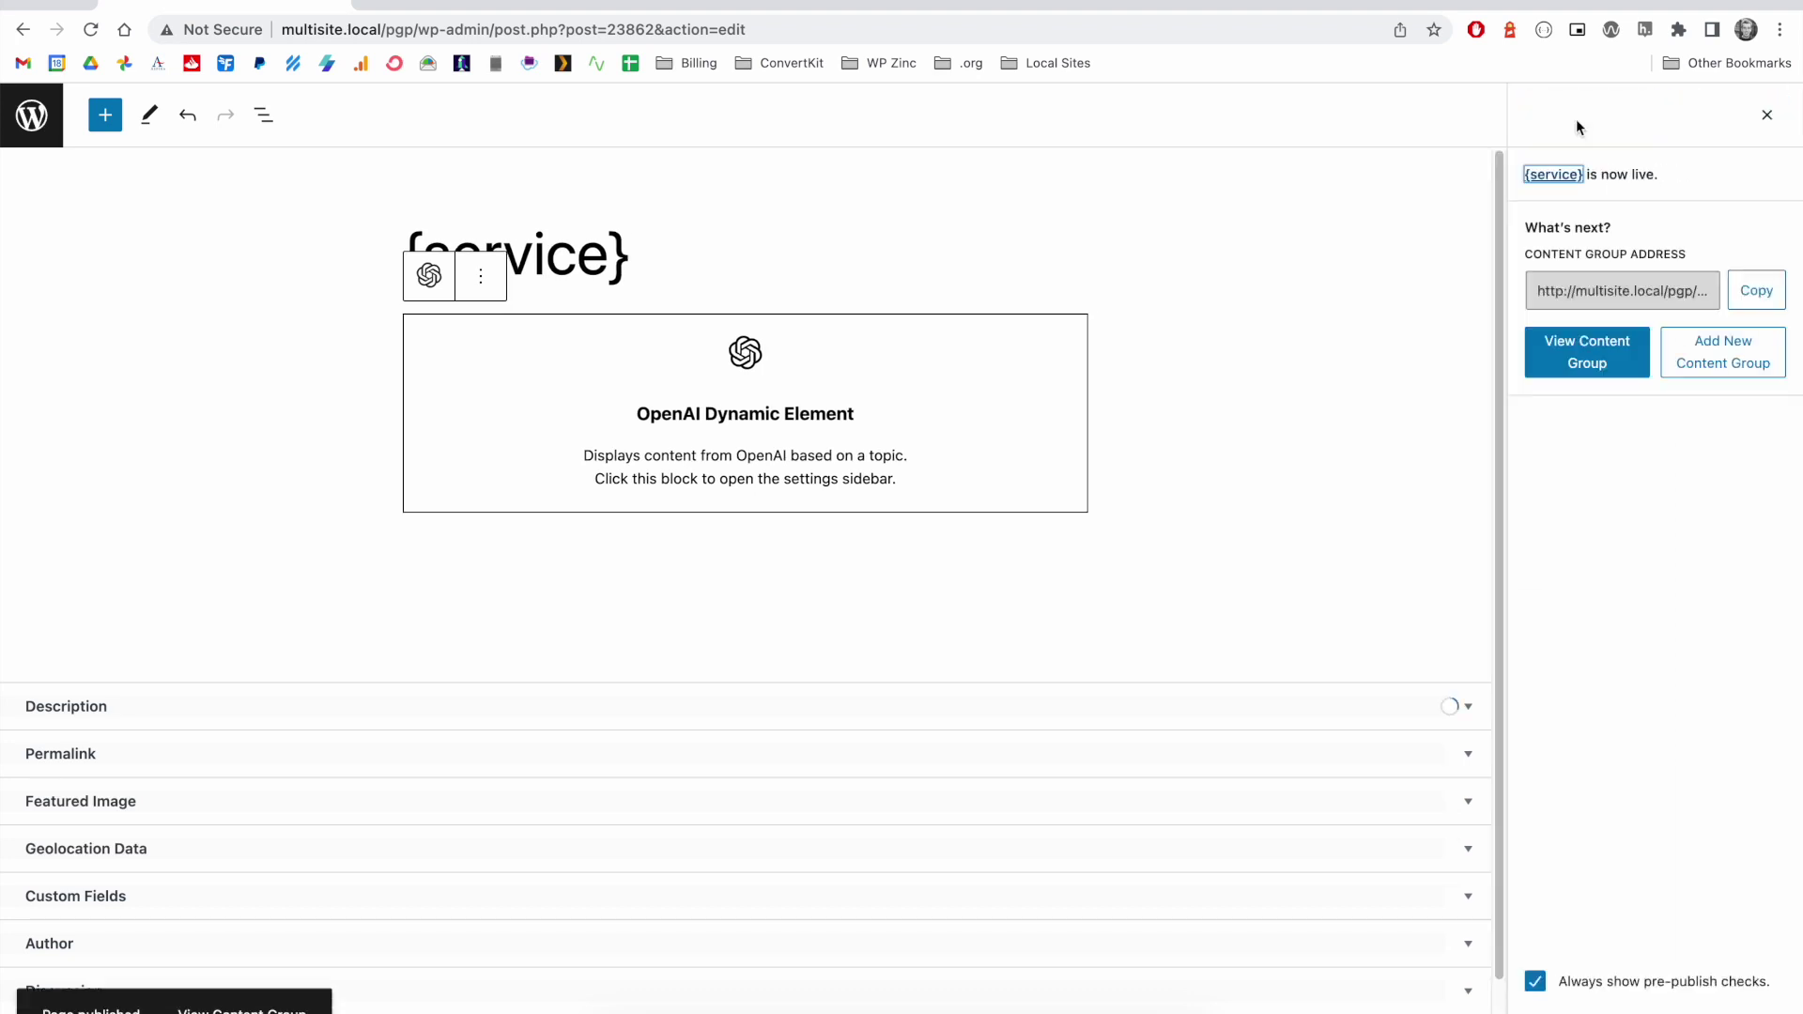
{"action": "left_click", "coordinate": [1767, 118]}
Run Test from the content group's Actions and confirm to generate a draft test page.
{"action": "left_click", "coordinate": [1587, 188]}
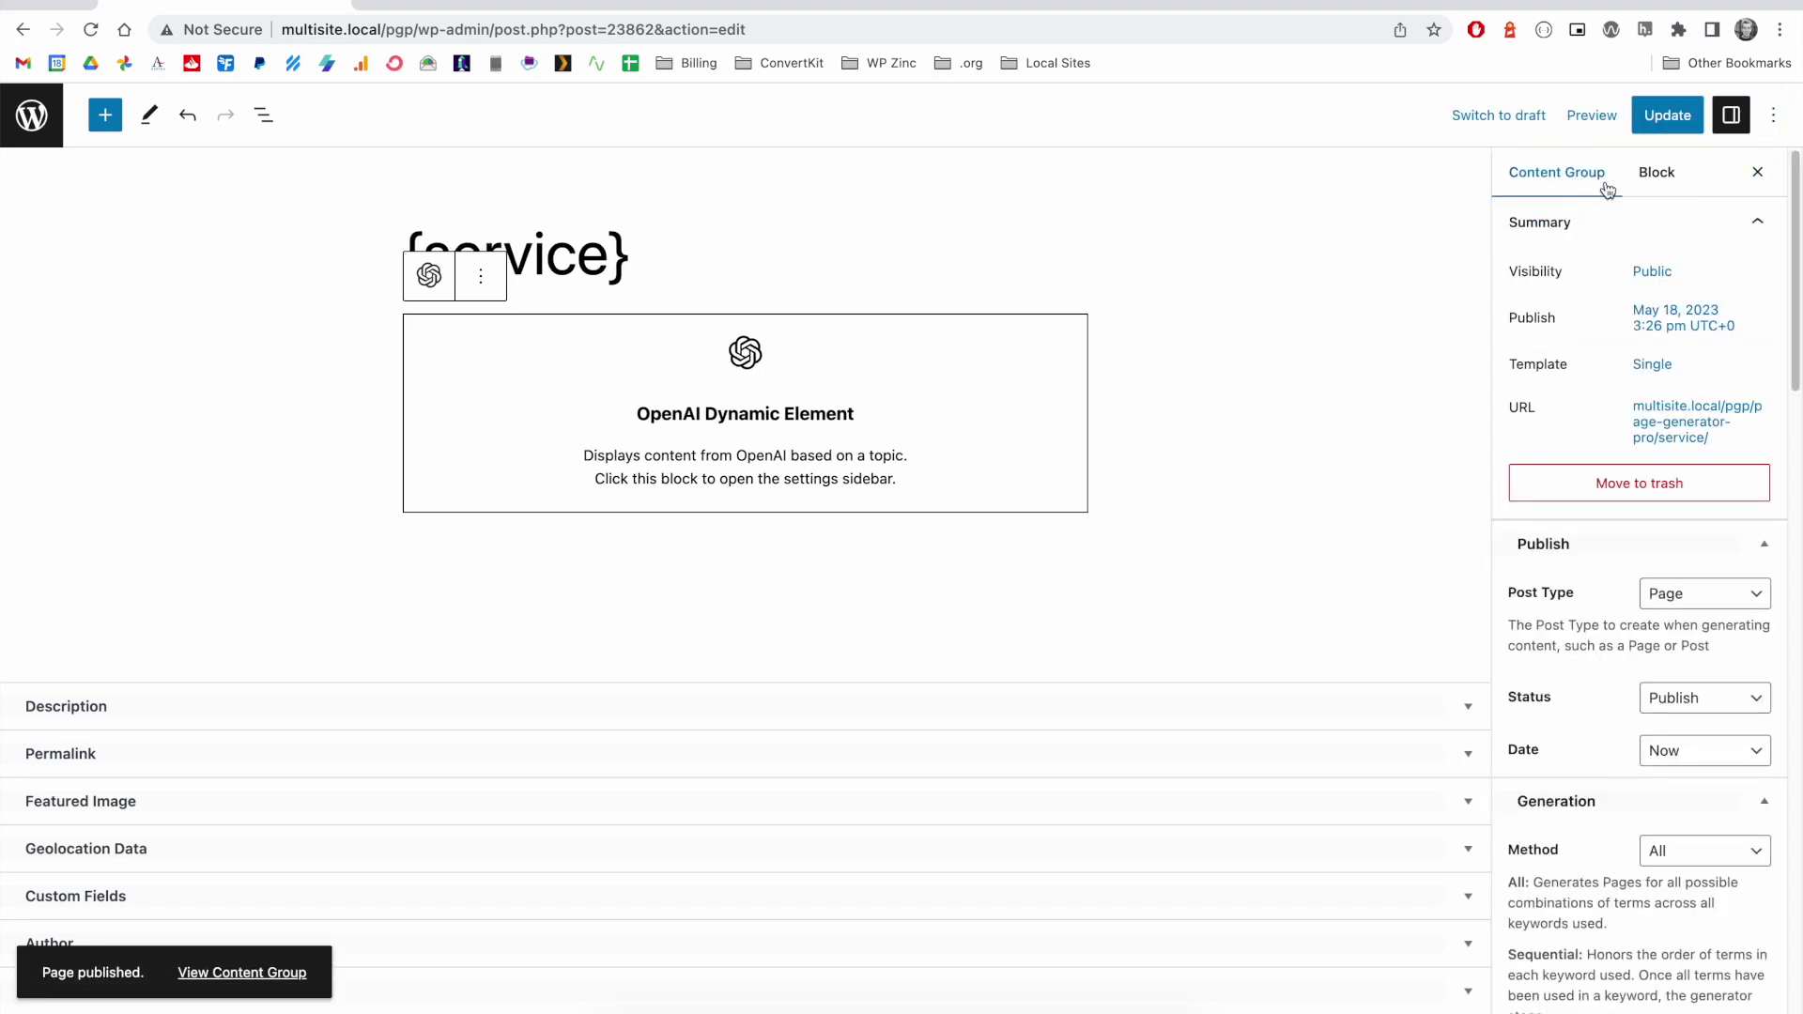
{"action": "left_click_drag", "start_coordinate": [1794, 228], "coordinate": [1789, 852]}
{"action": "left_click", "coordinate": [1533, 888]}
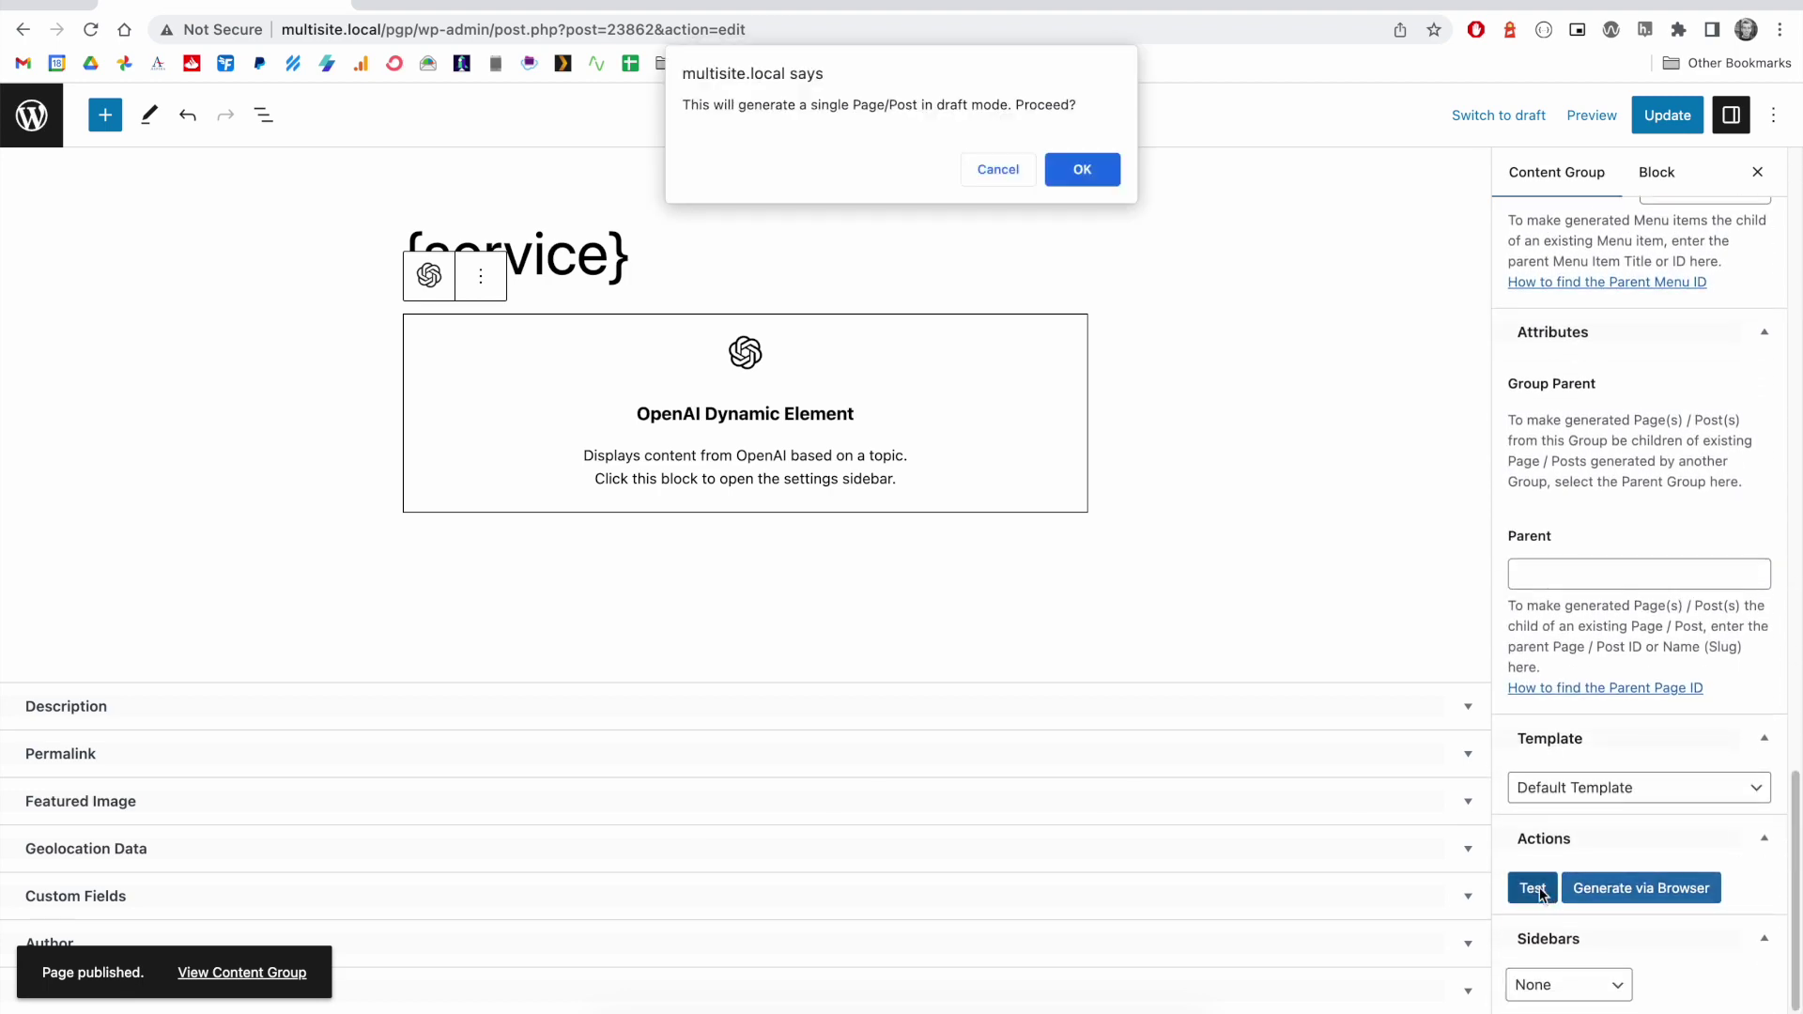
{"action": "left_click", "coordinate": [1082, 171]}
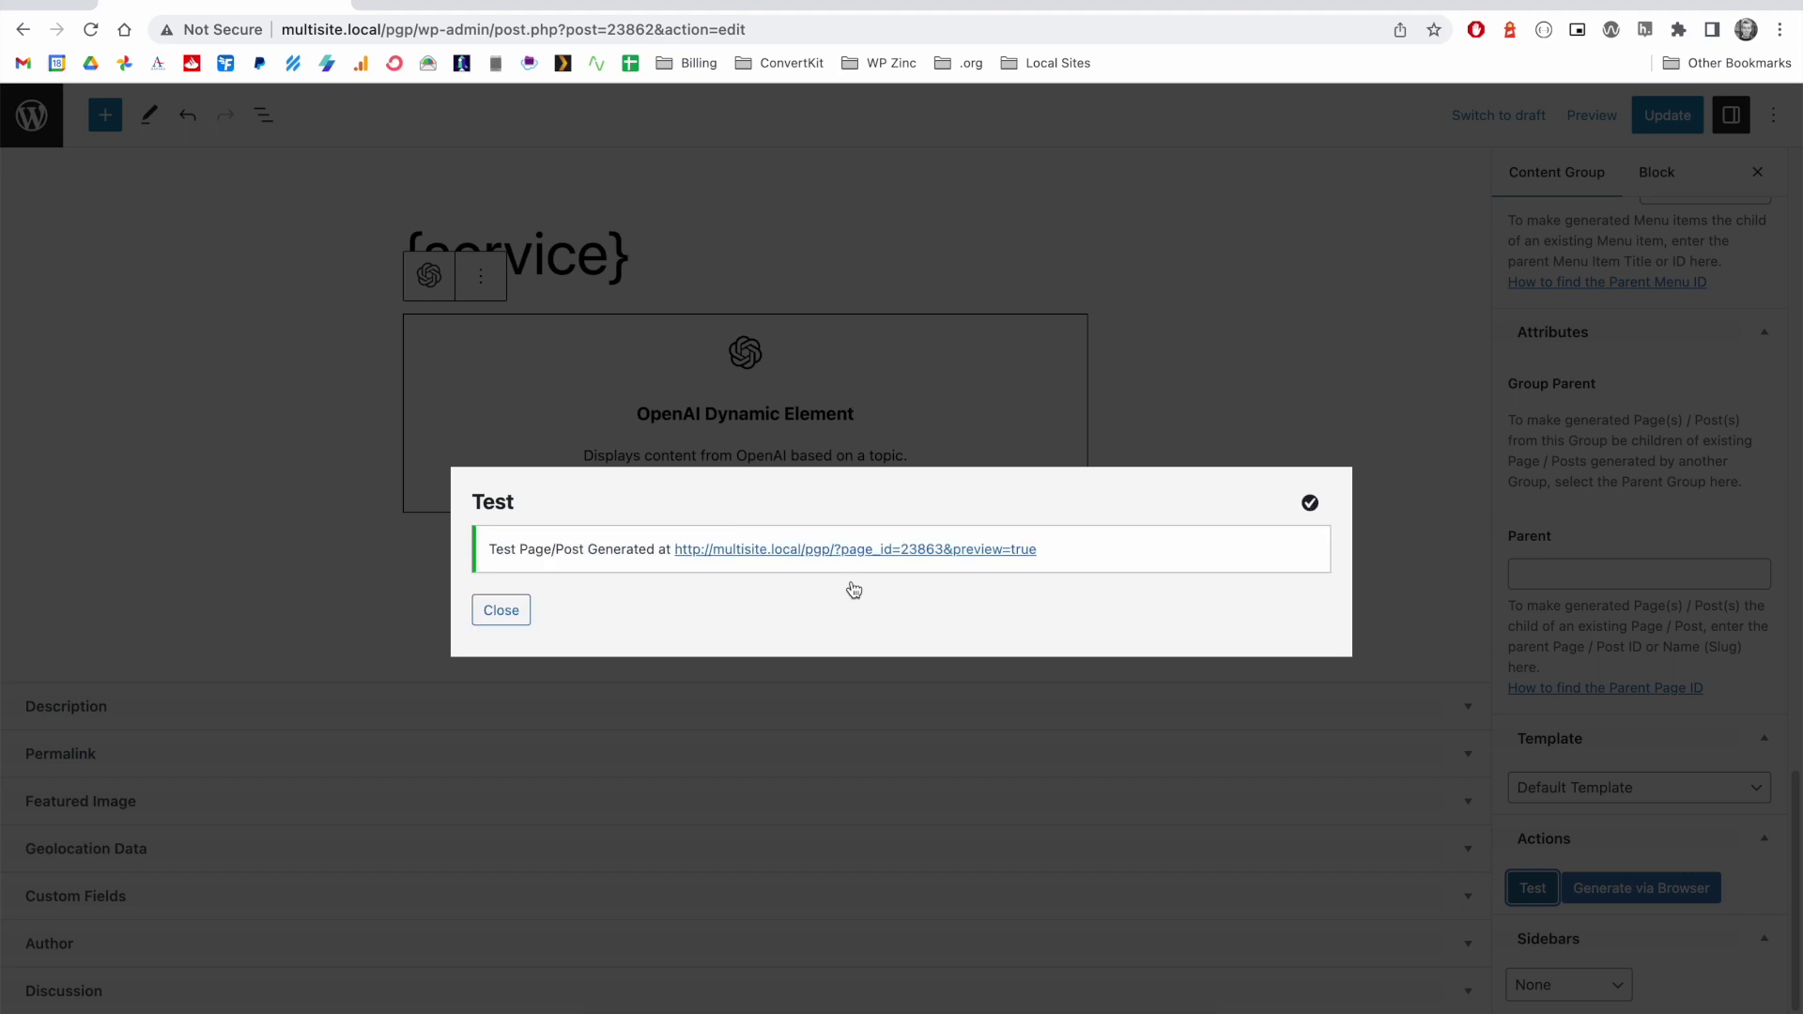
Open the test page preview and read the toilet repair article's title and opening.
{"action": "left_click", "coordinate": [818, 550]}
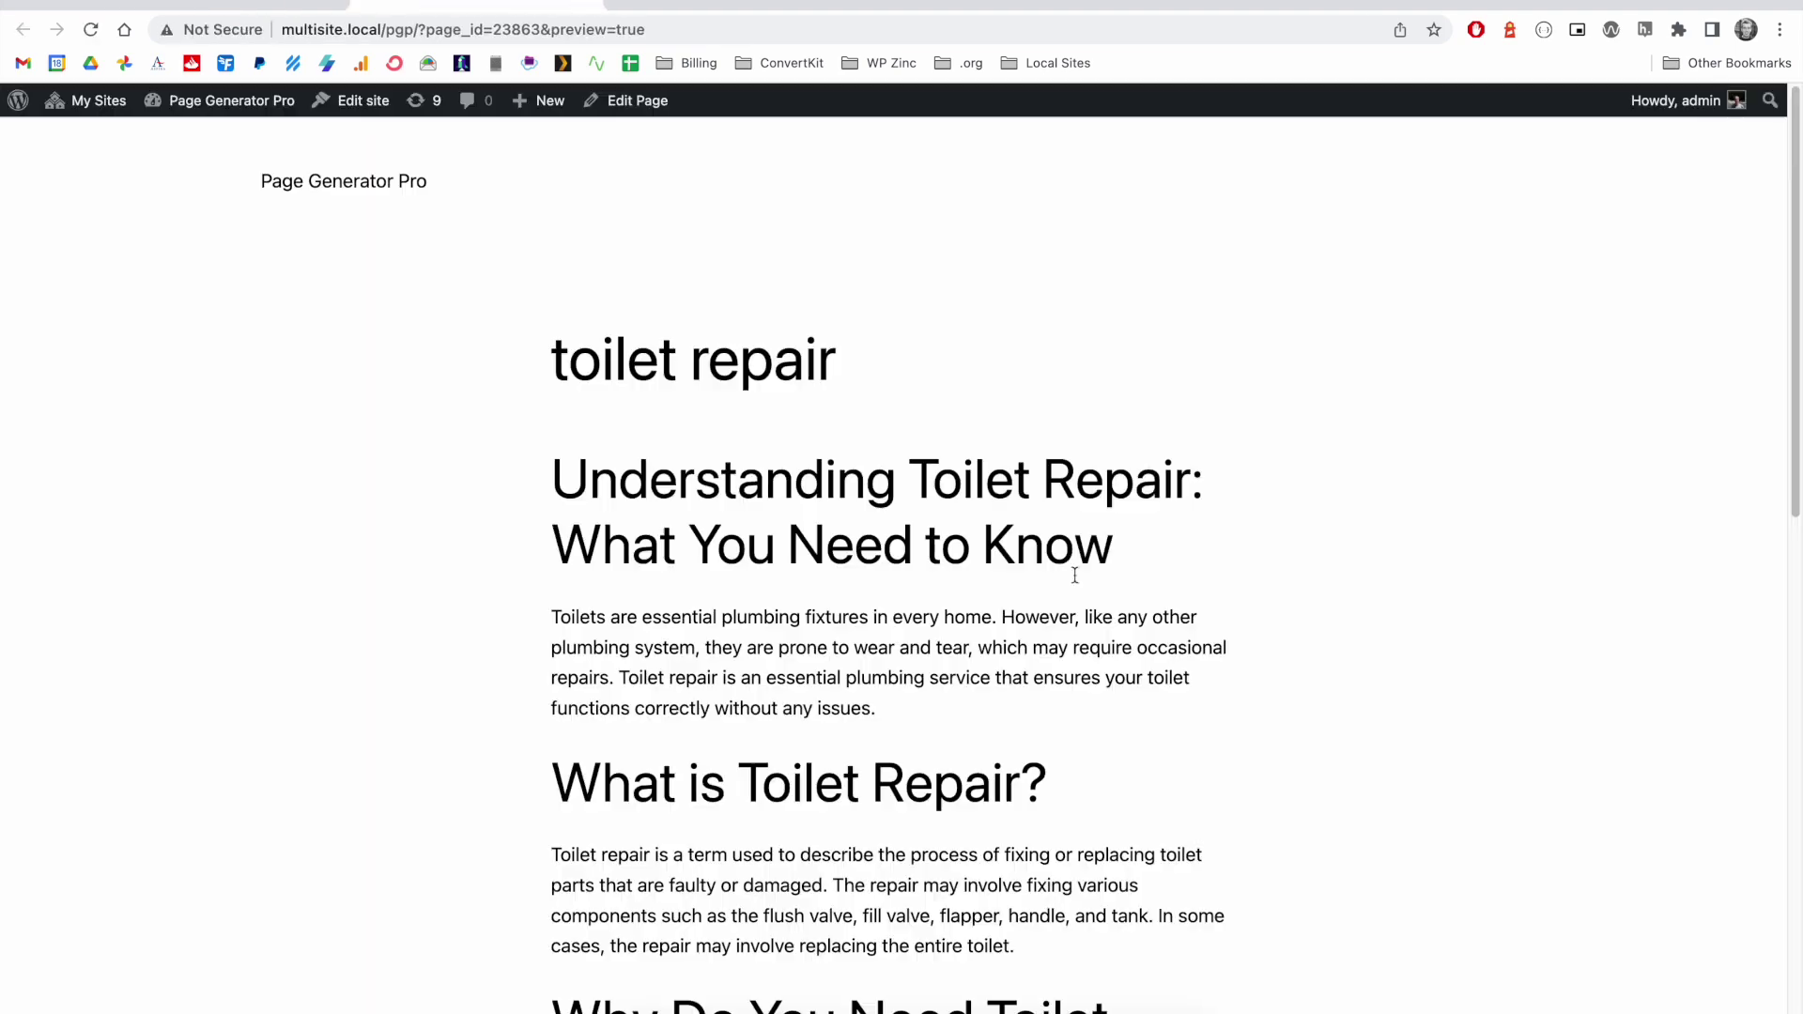
{"action": "scroll", "coordinate": [1075, 575], "scroll_direction": "down", "scroll_amount": 1}
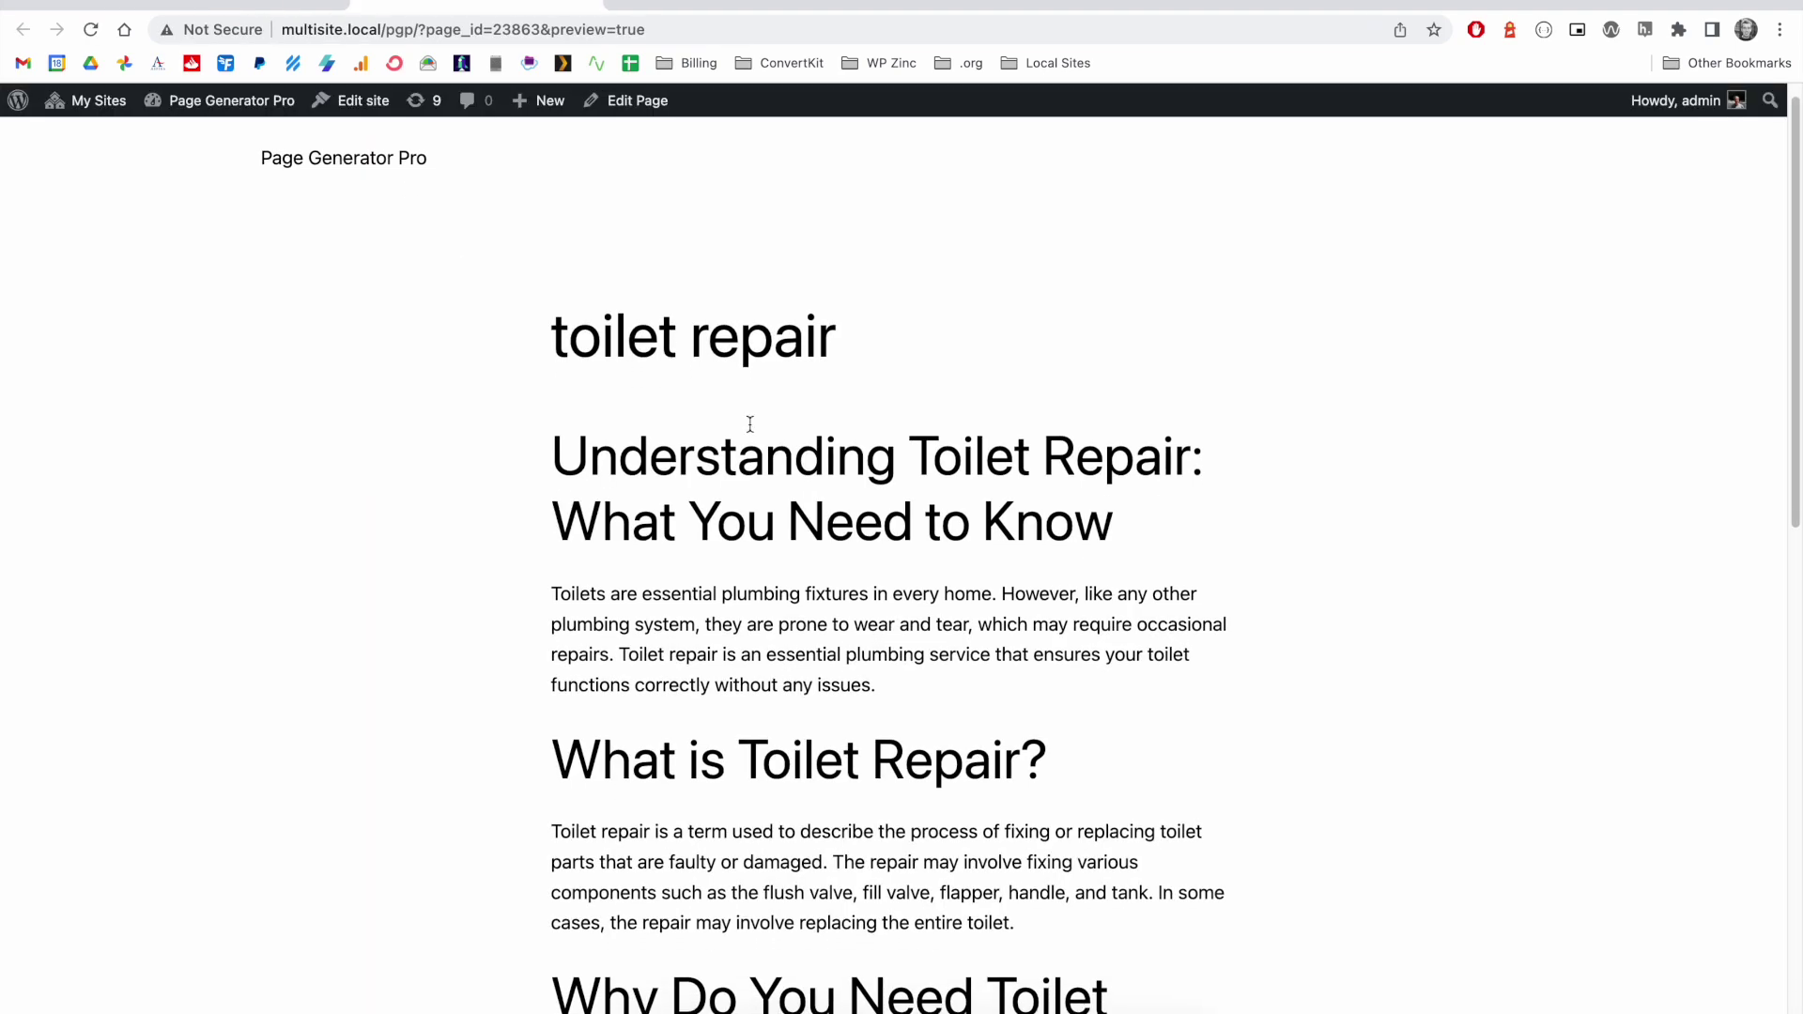
{"action": "double_click", "coordinate": [564, 339]}
{"action": "left_click_drag", "start_coordinate": [854, 336], "coordinate": [914, 349]}
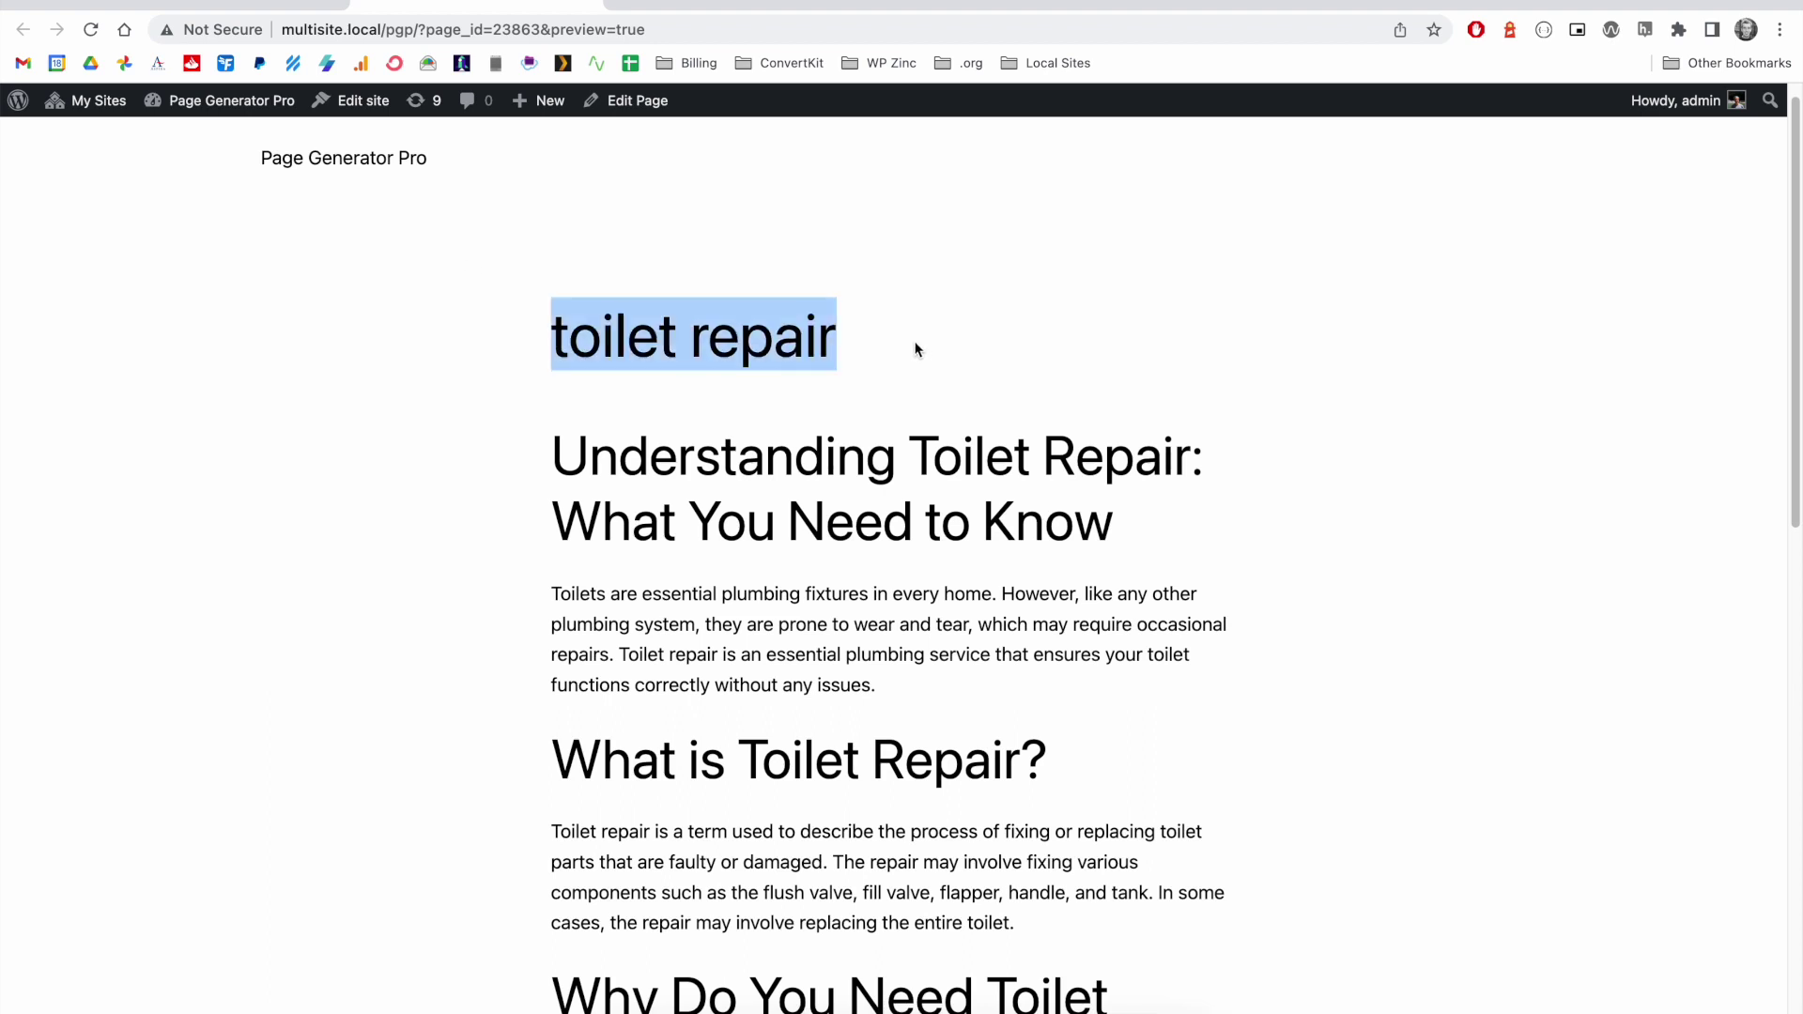
{"action": "scroll", "coordinate": [916, 349], "scroll_direction": "down", "scroll_amount": 3}
{"action": "scroll", "coordinate": [967, 319], "scroll_direction": "down", "scroll_amount": 1}
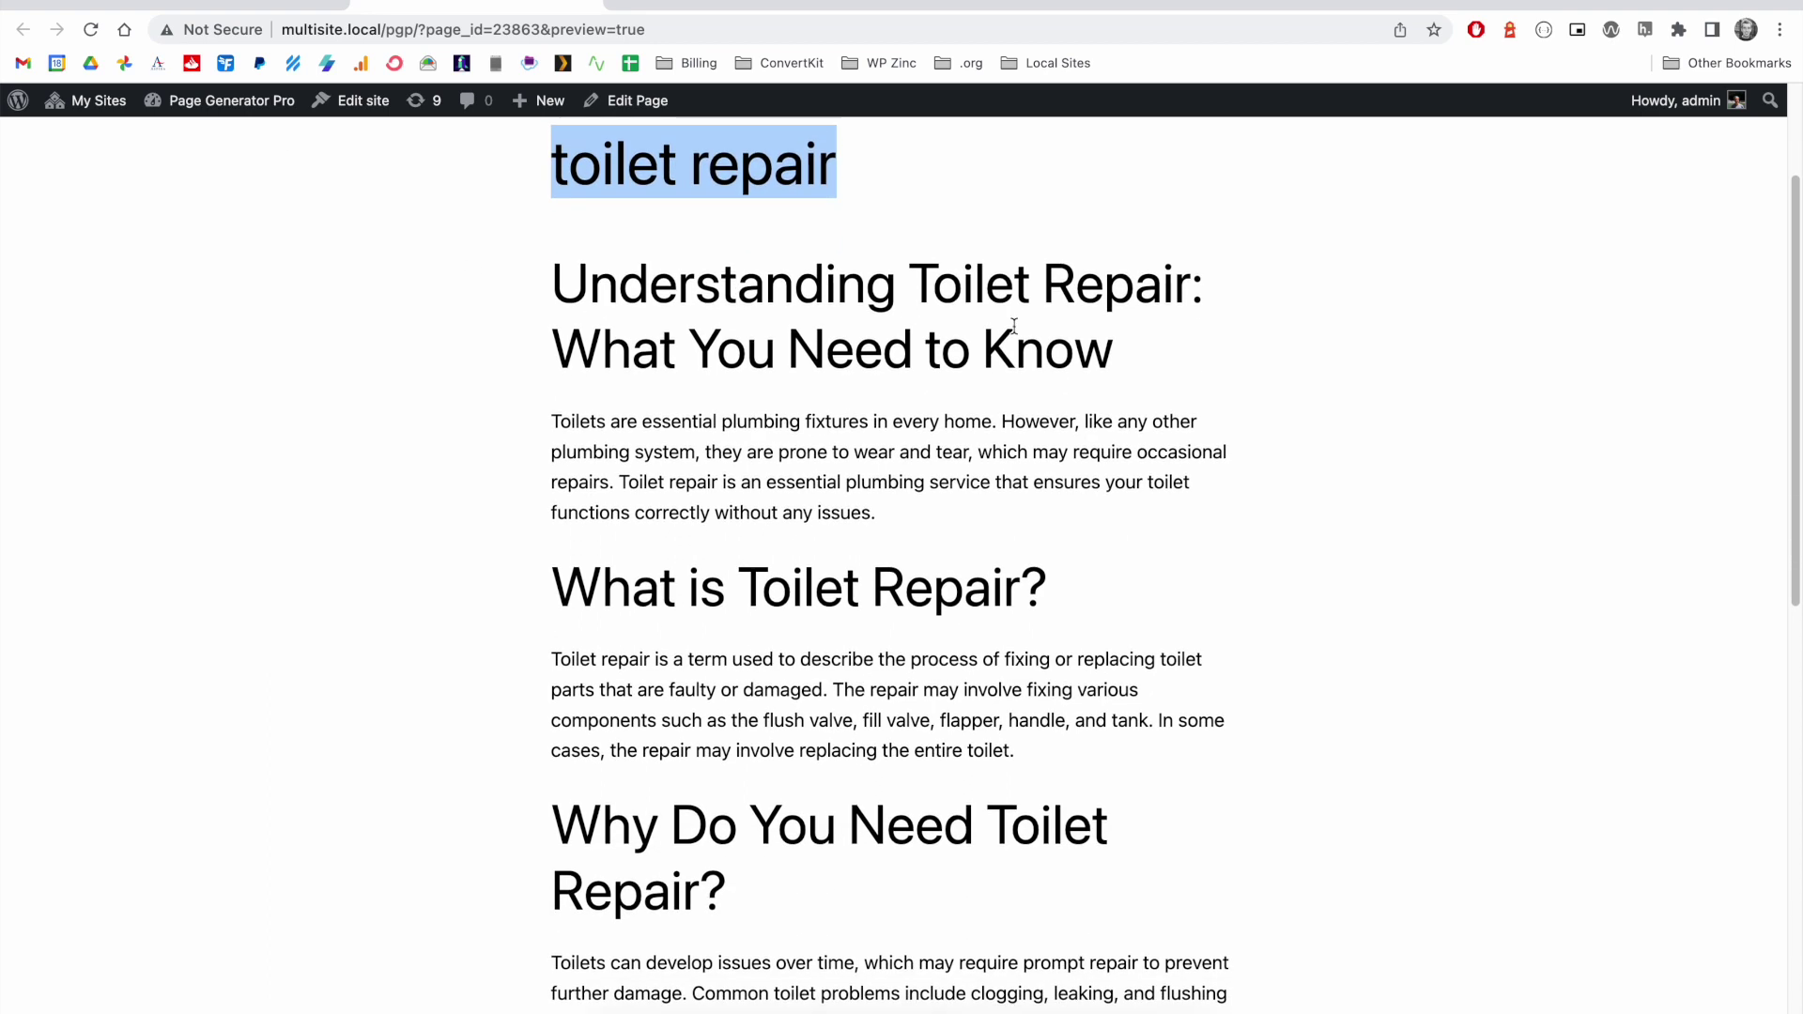
Back in the editor, dismiss the test message and select the OpenAI block's topic text.
{"action": "key", "text": "ctrl+shift+Tab"}
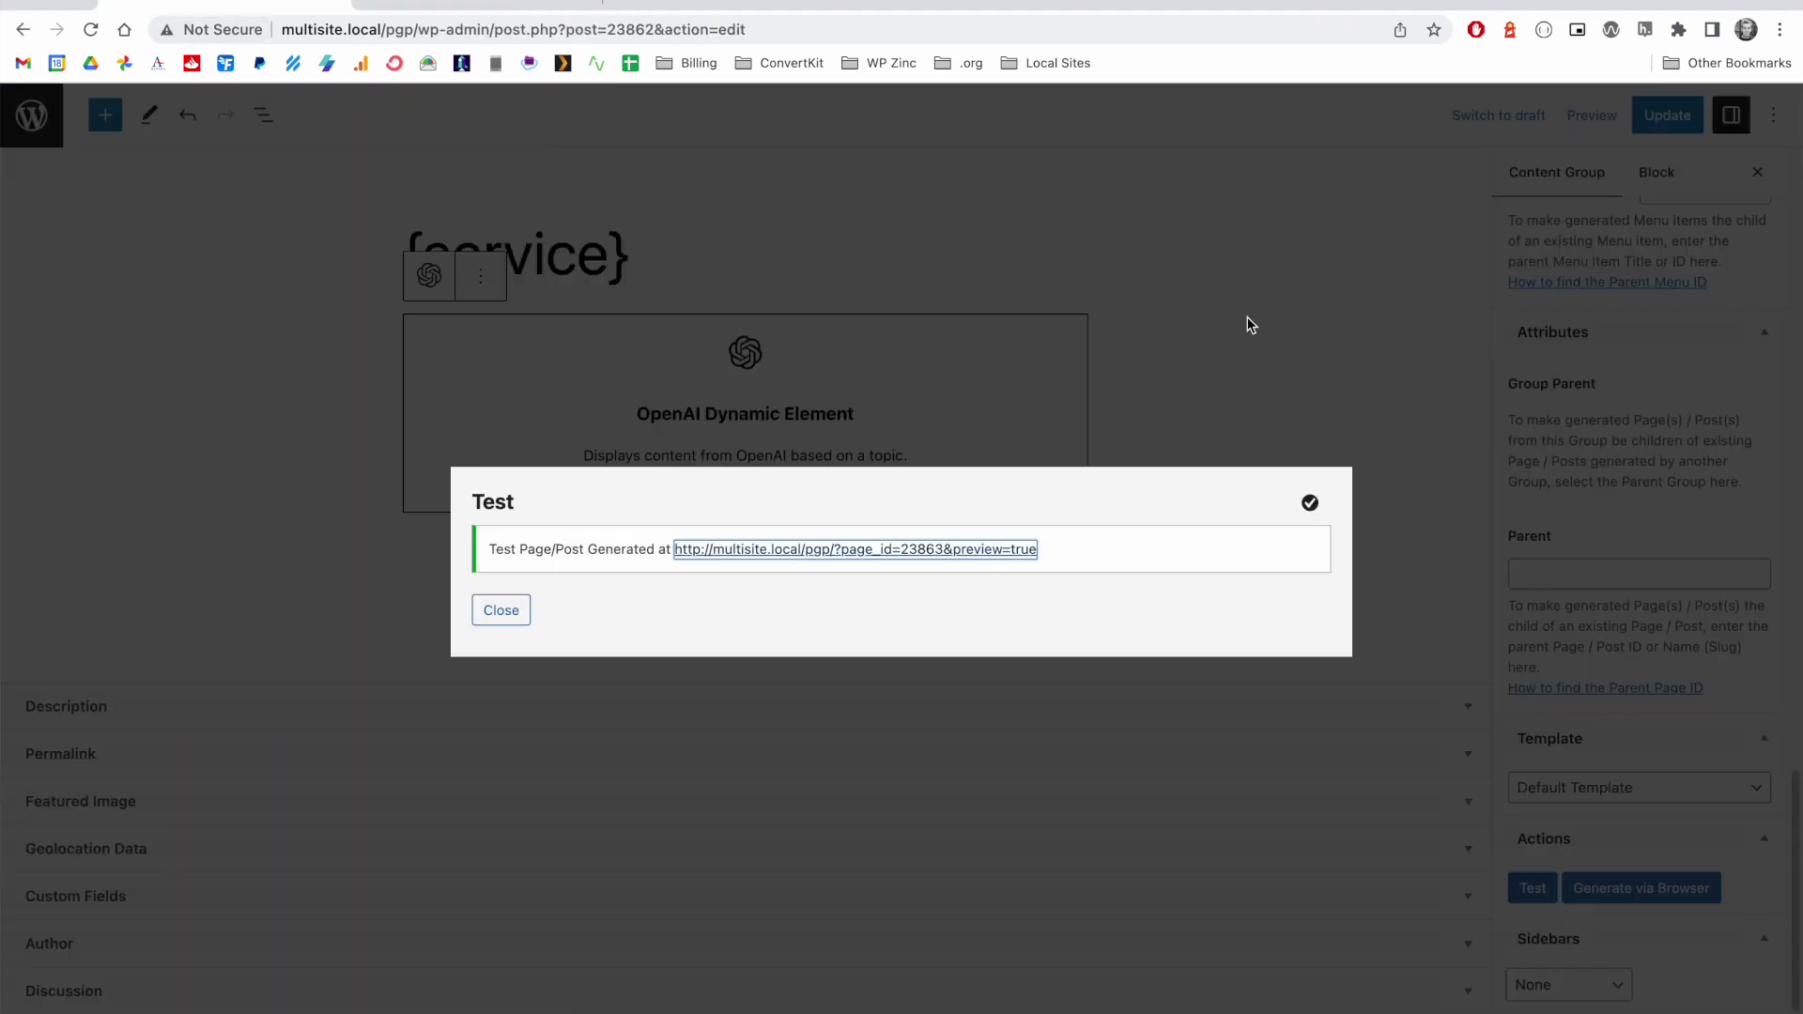
{"action": "left_click", "coordinate": [501, 611]}
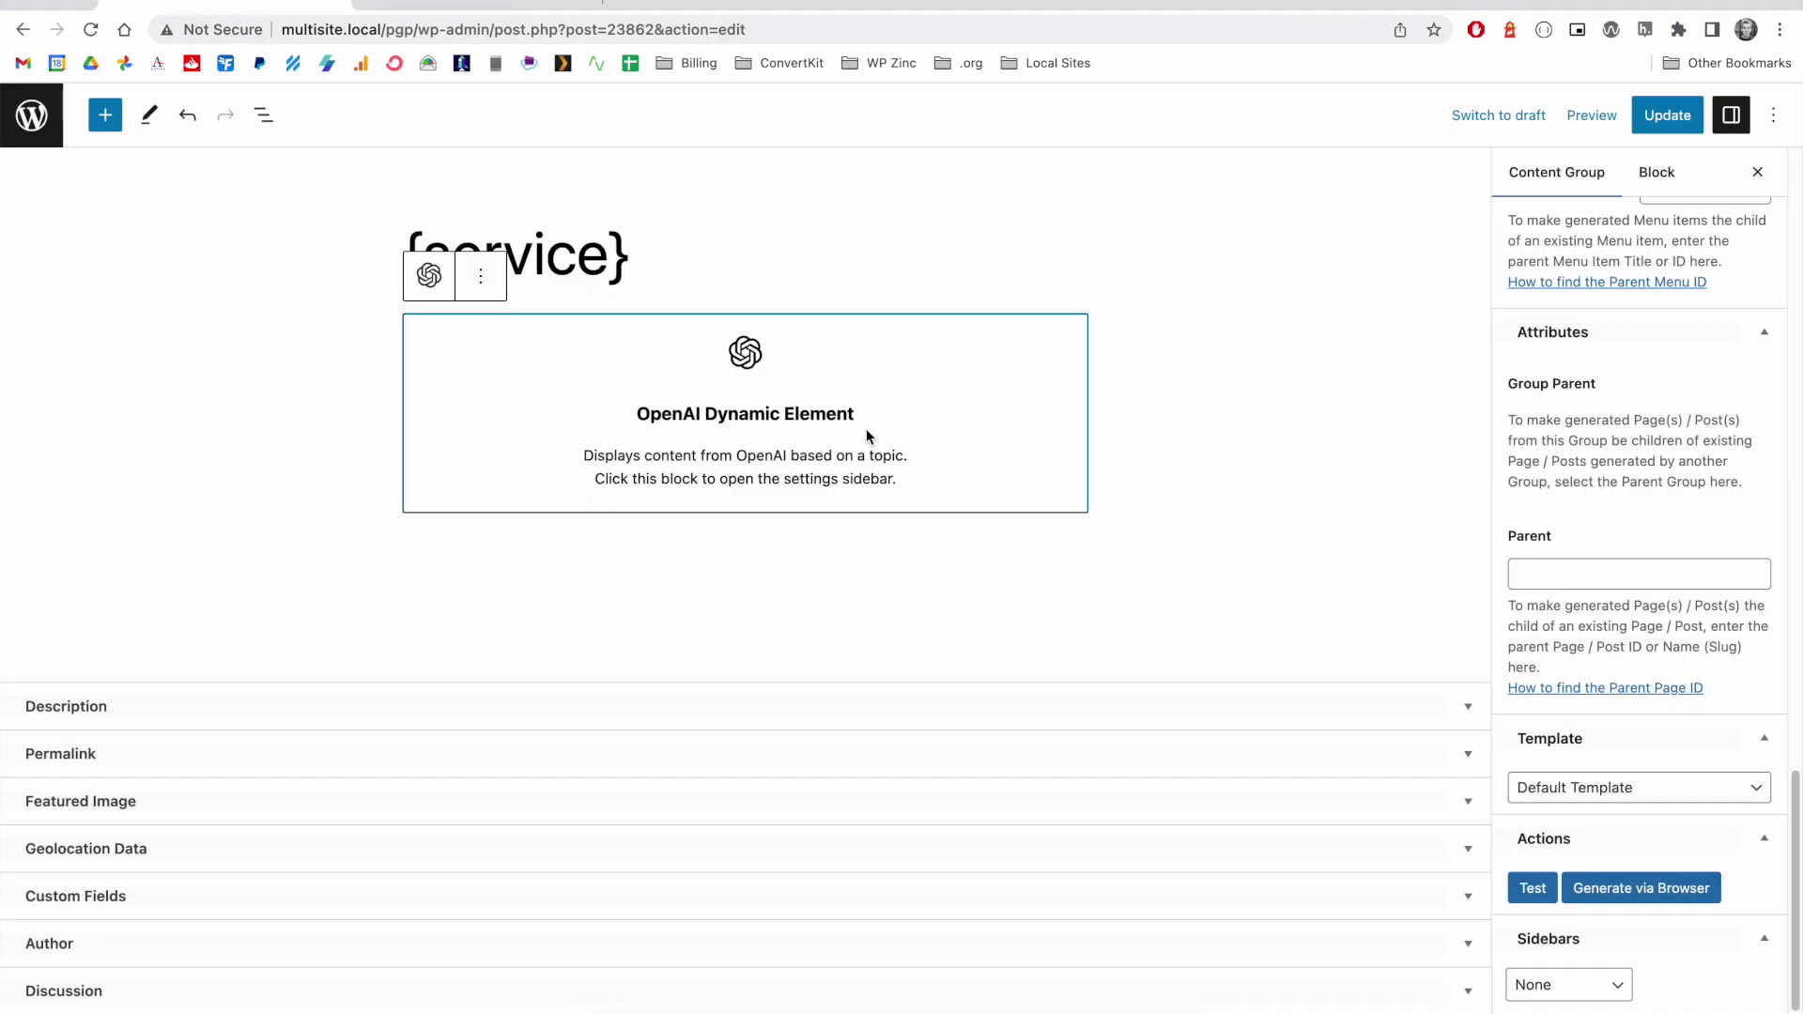
{"action": "left_click", "coordinate": [1656, 173]}
{"action": "left_click", "coordinate": [1597, 401]}
{"action": "triple_click", "coordinate": [1597, 401]}
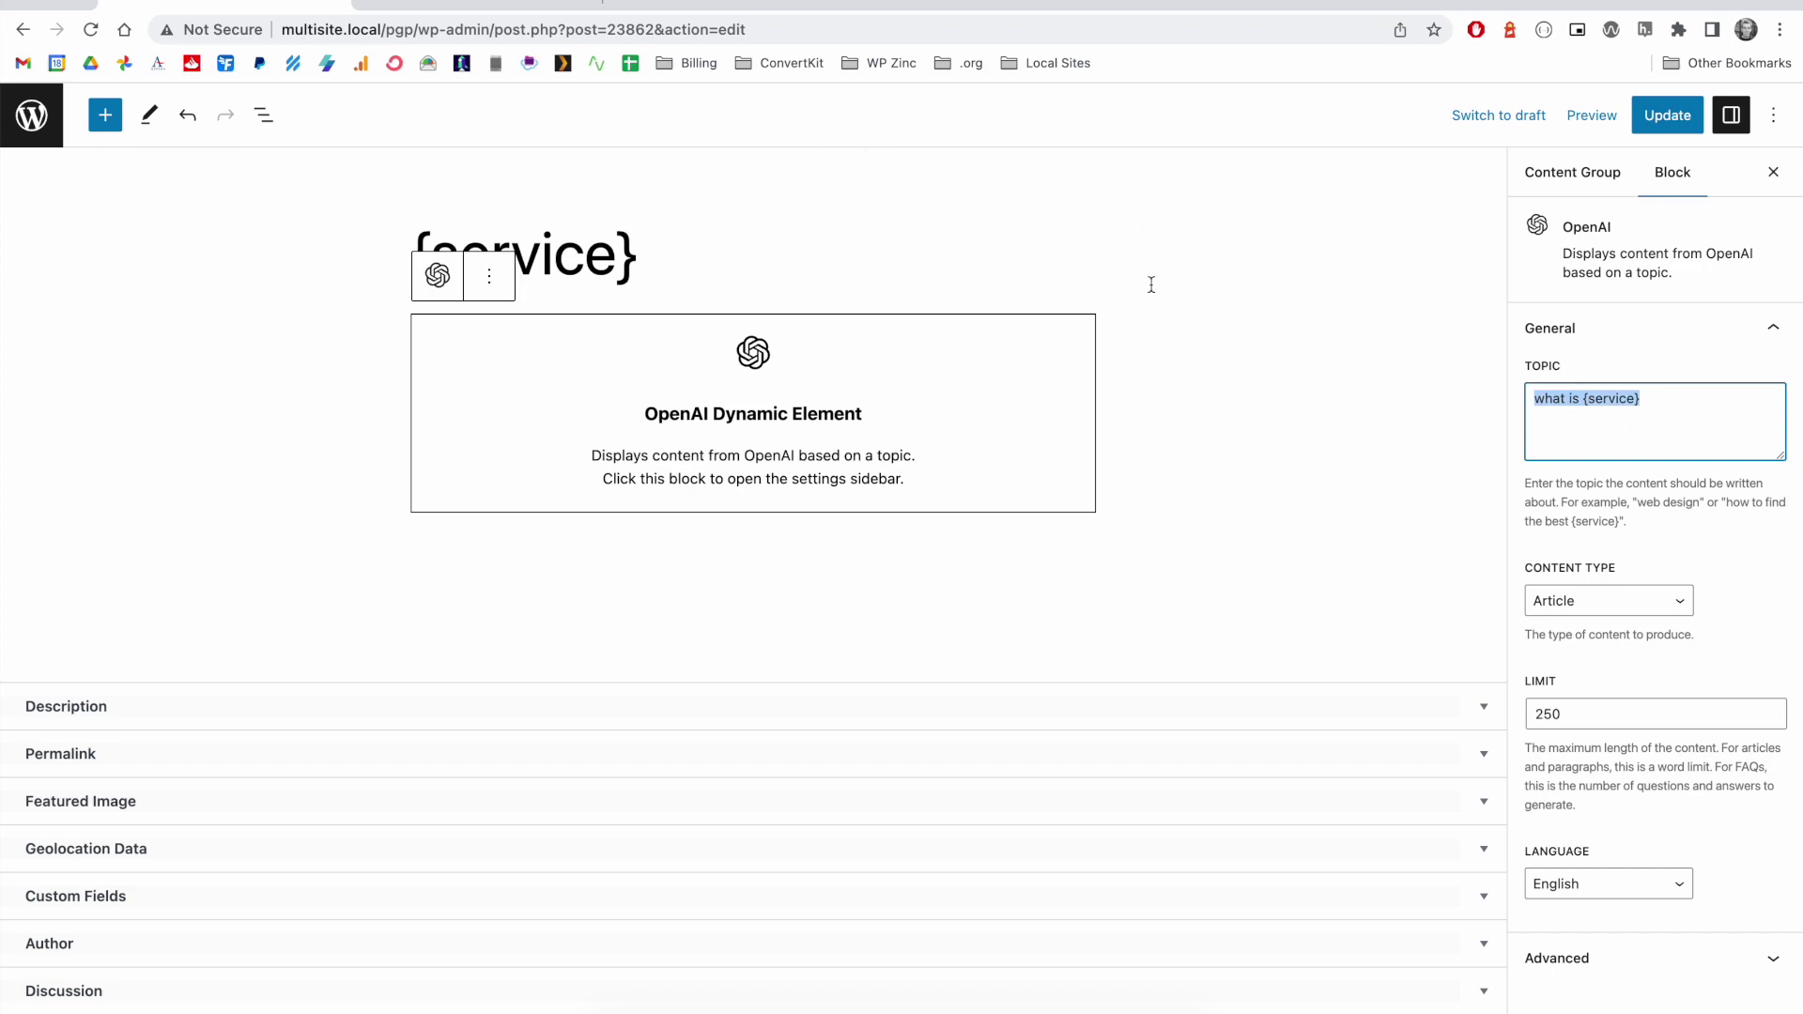
Scroll through the rest of the generated article, then return to the content group editor.
{"action": "left_click", "coordinate": [470, 11]}
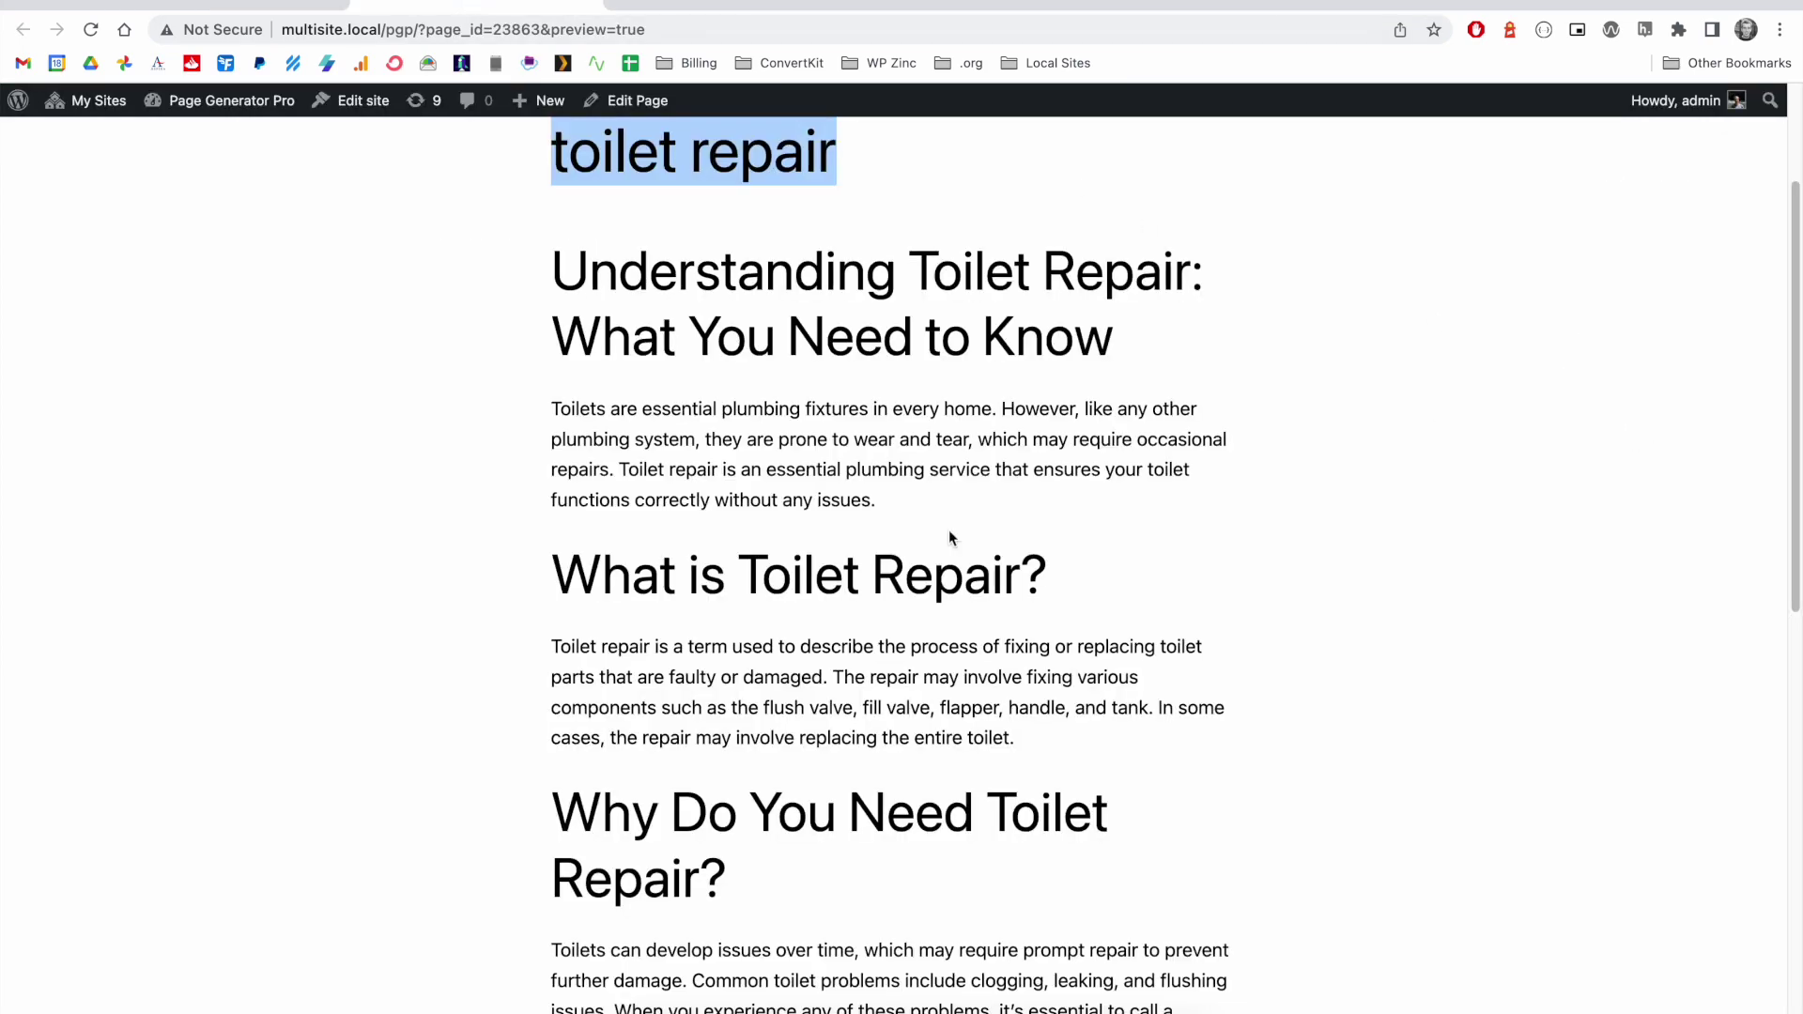
{"action": "scroll", "coordinate": [949, 536], "scroll_direction": "down", "scroll_amount": 2}
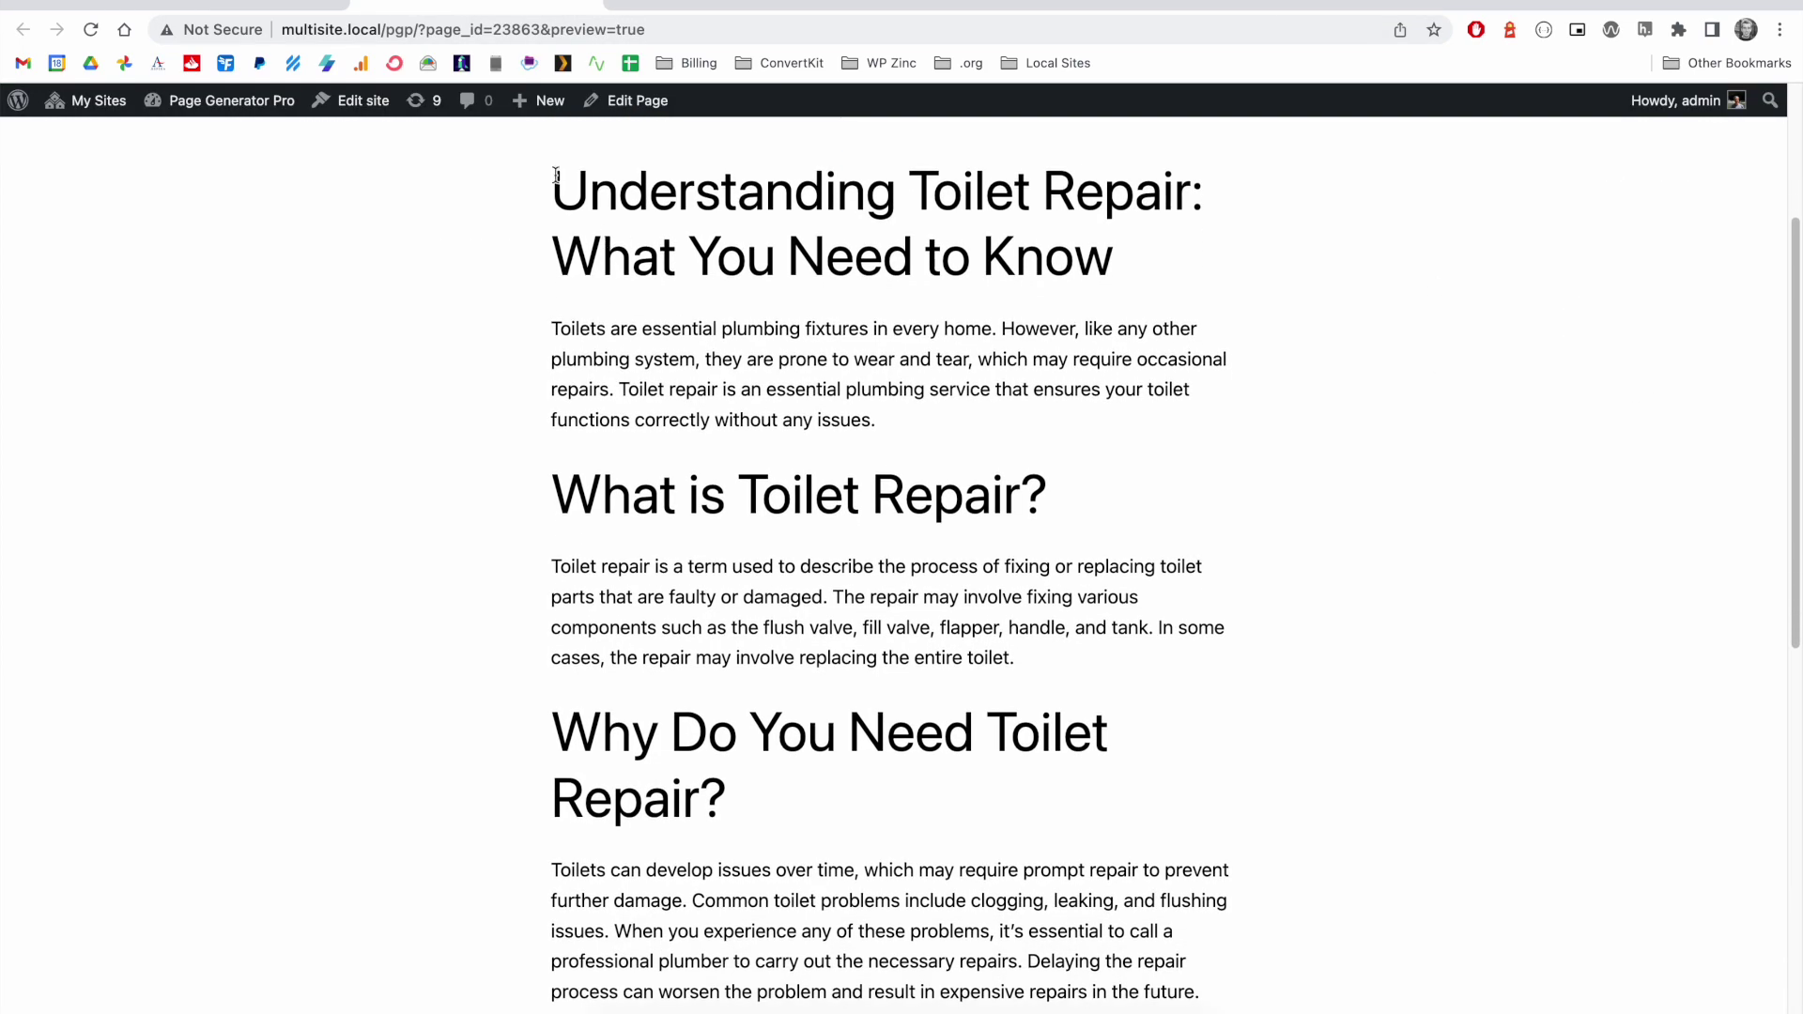
{"action": "scroll", "coordinate": [774, 465], "scroll_direction": "down", "scroll_amount": 5}
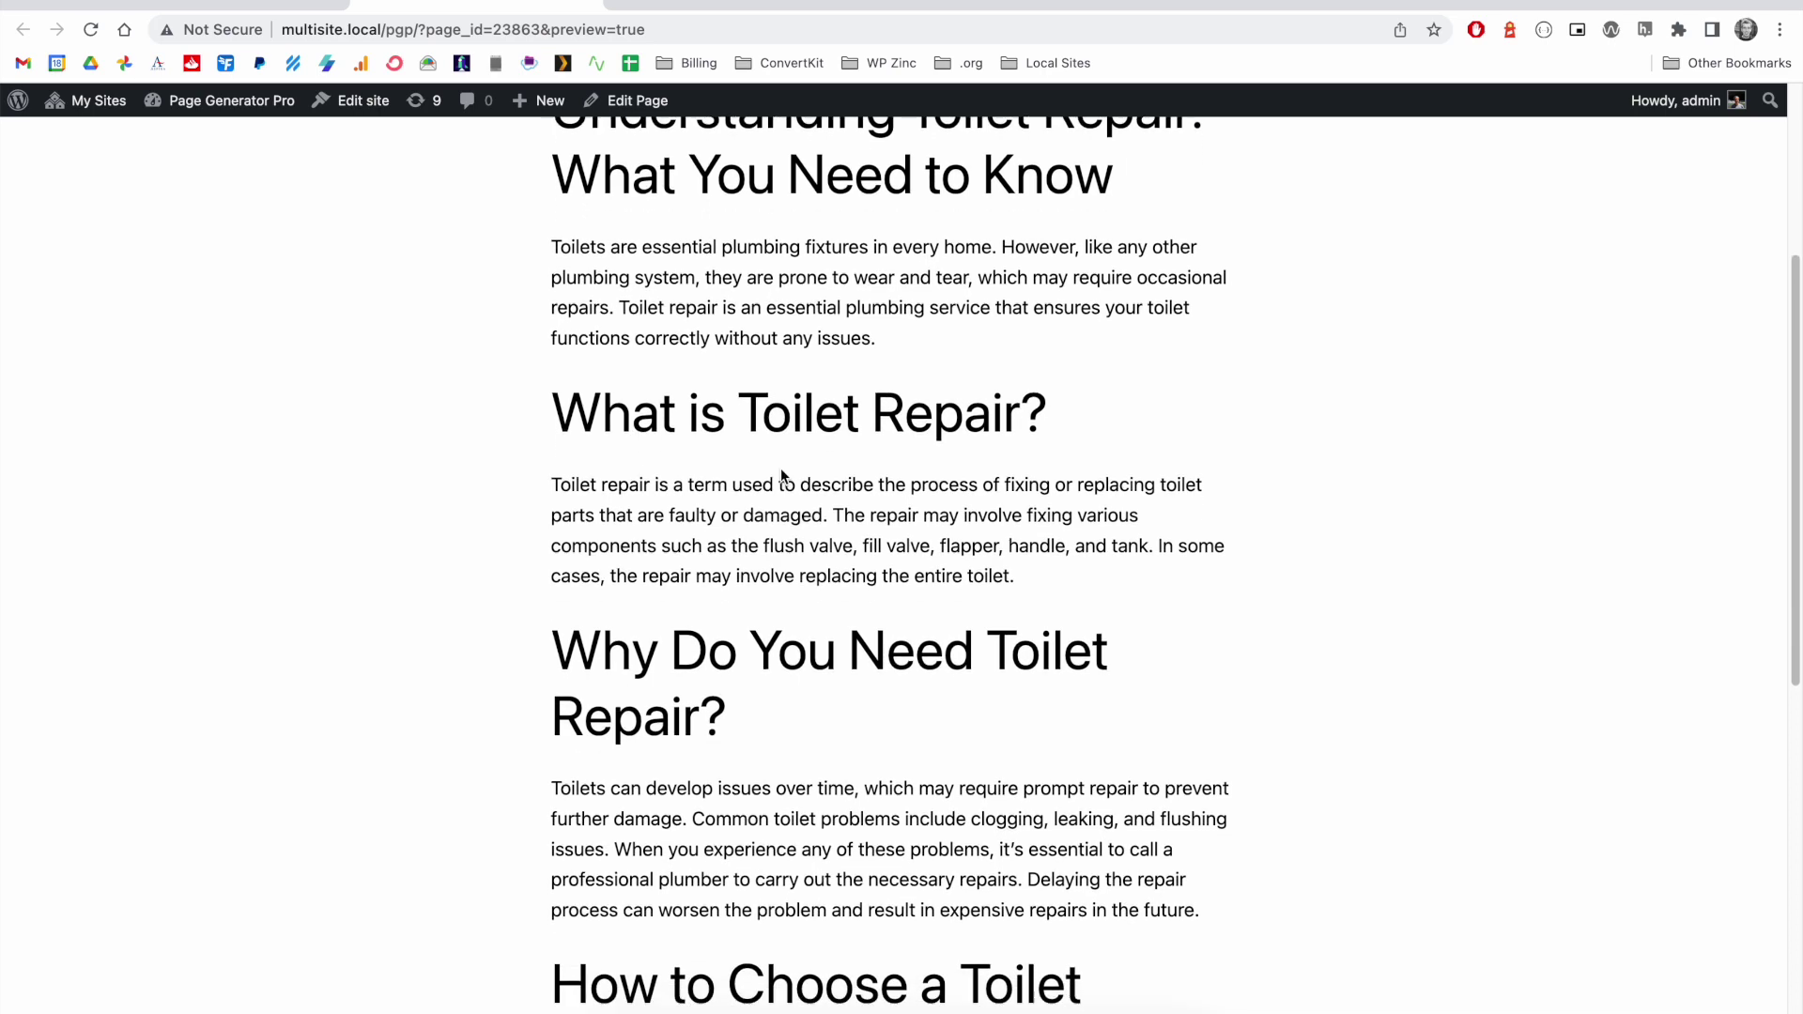
{"action": "scroll", "coordinate": [794, 413], "scroll_direction": "down", "scroll_amount": 3}
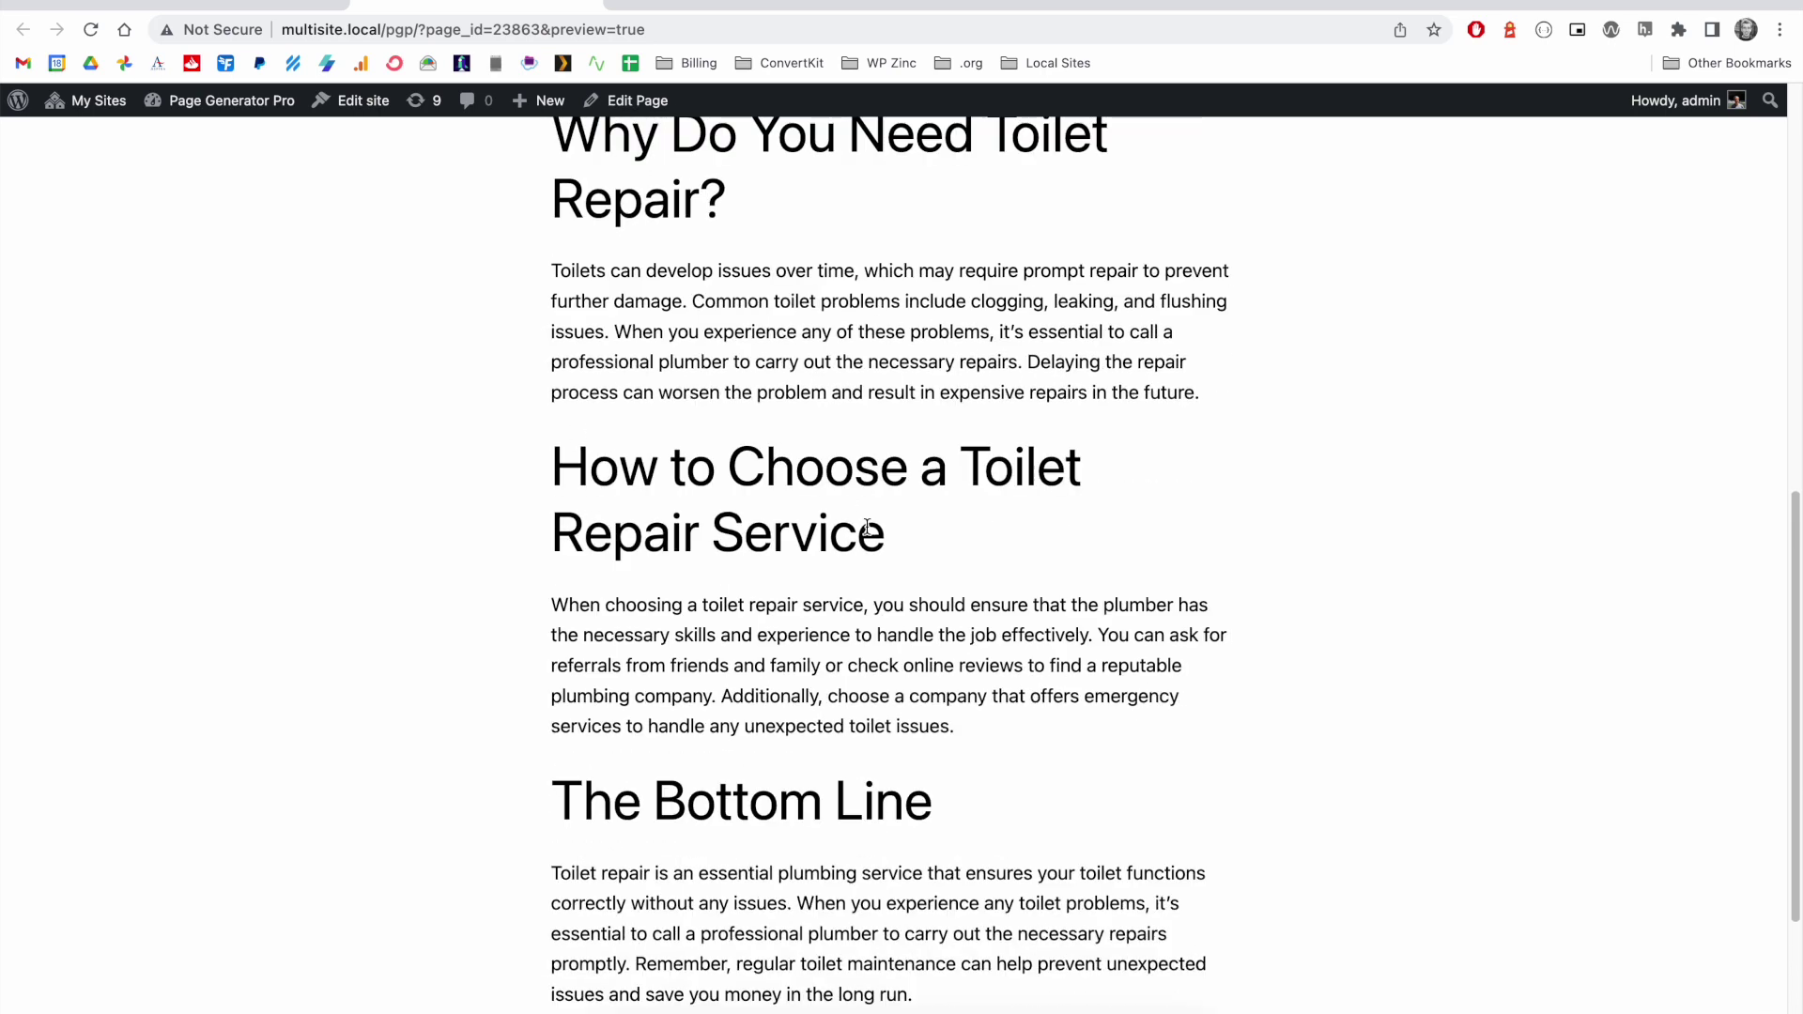
{"action": "scroll", "coordinate": [866, 527], "scroll_direction": "down", "scroll_amount": 4}
{"action": "scroll", "coordinate": [867, 528], "scroll_direction": "down", "scroll_amount": 2}
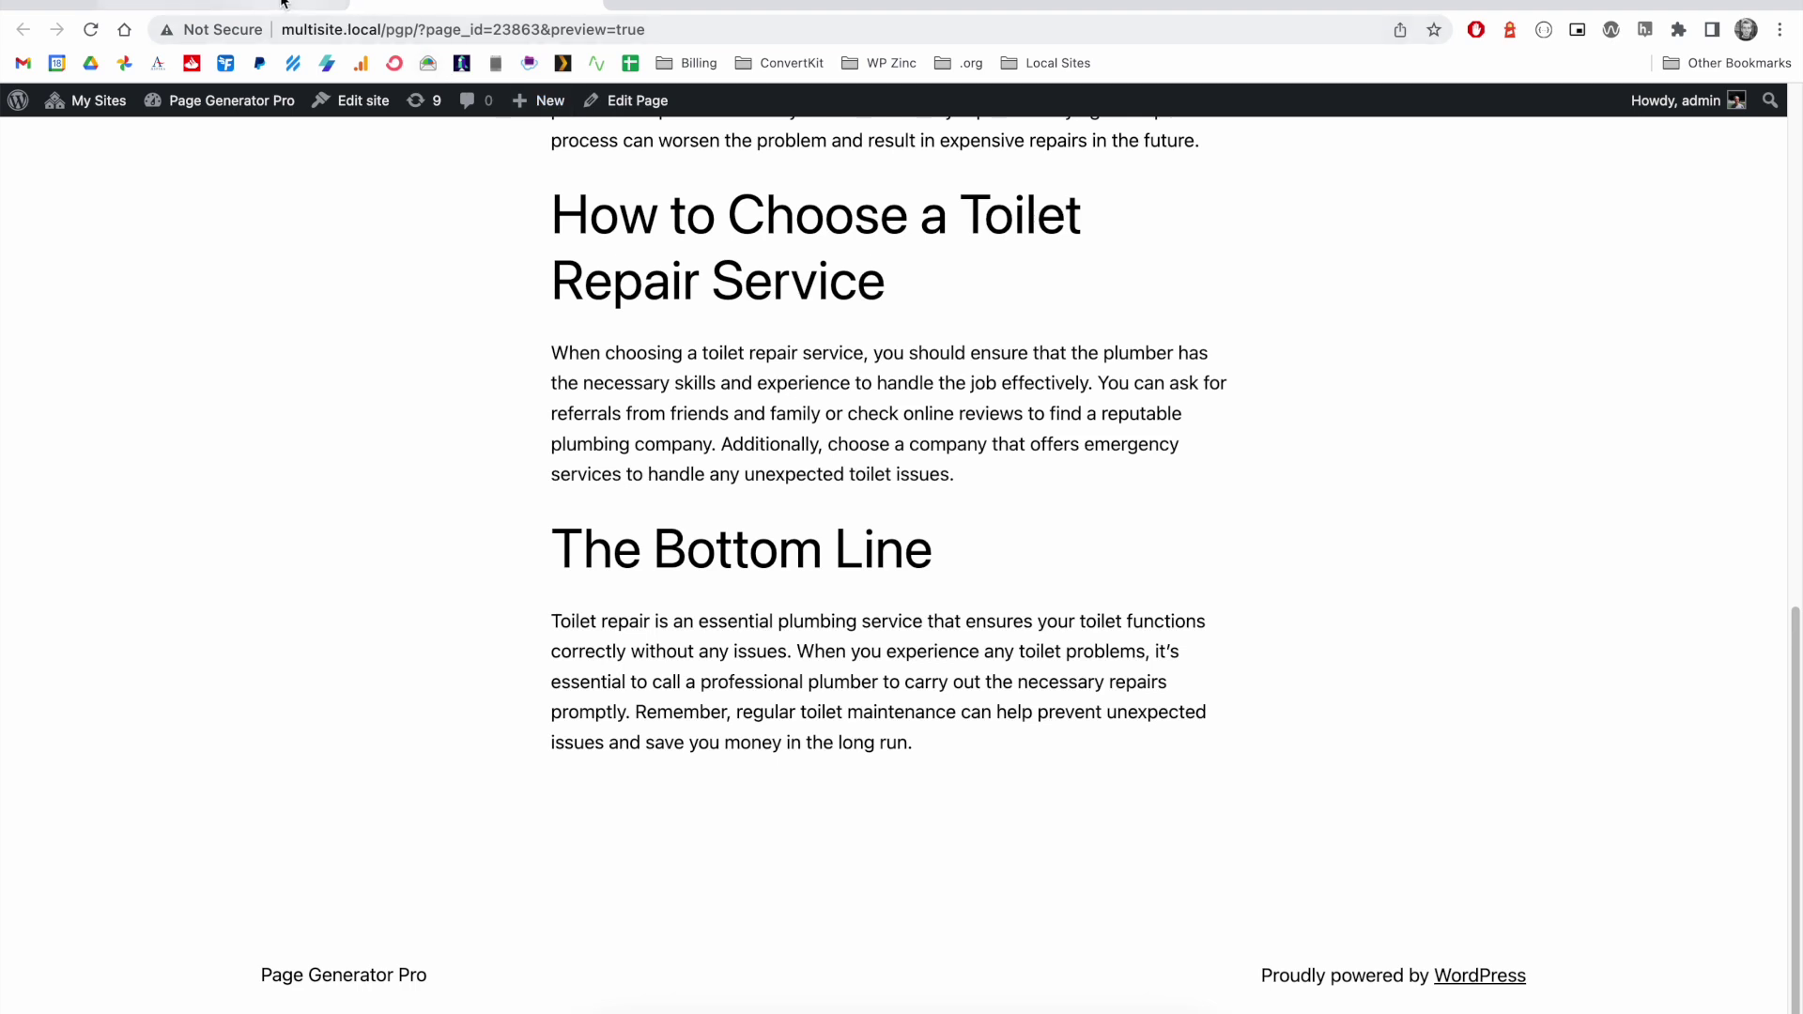
{"action": "key", "text": "ctrl+shift+Tab"}
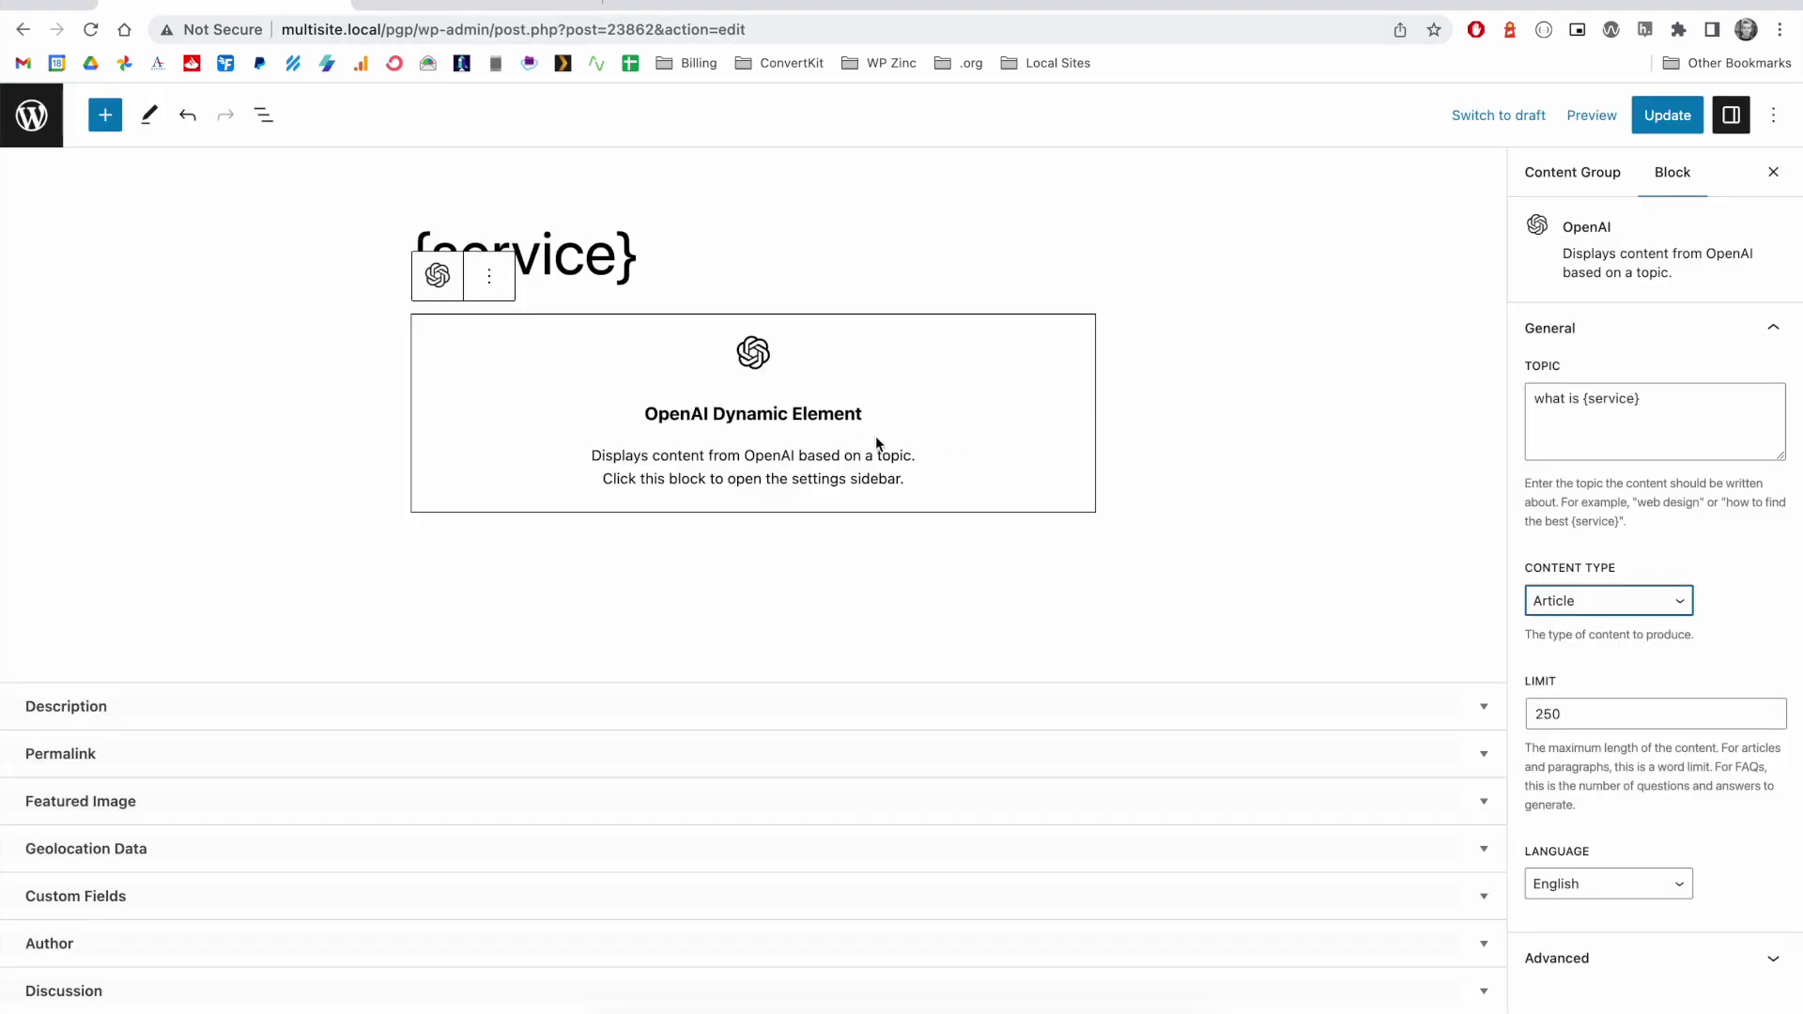
Switch the OpenAI block to FAQs, topic 'How to find the best {service} company', limit 3.
{"action": "left_click", "coordinate": [1658, 599]}
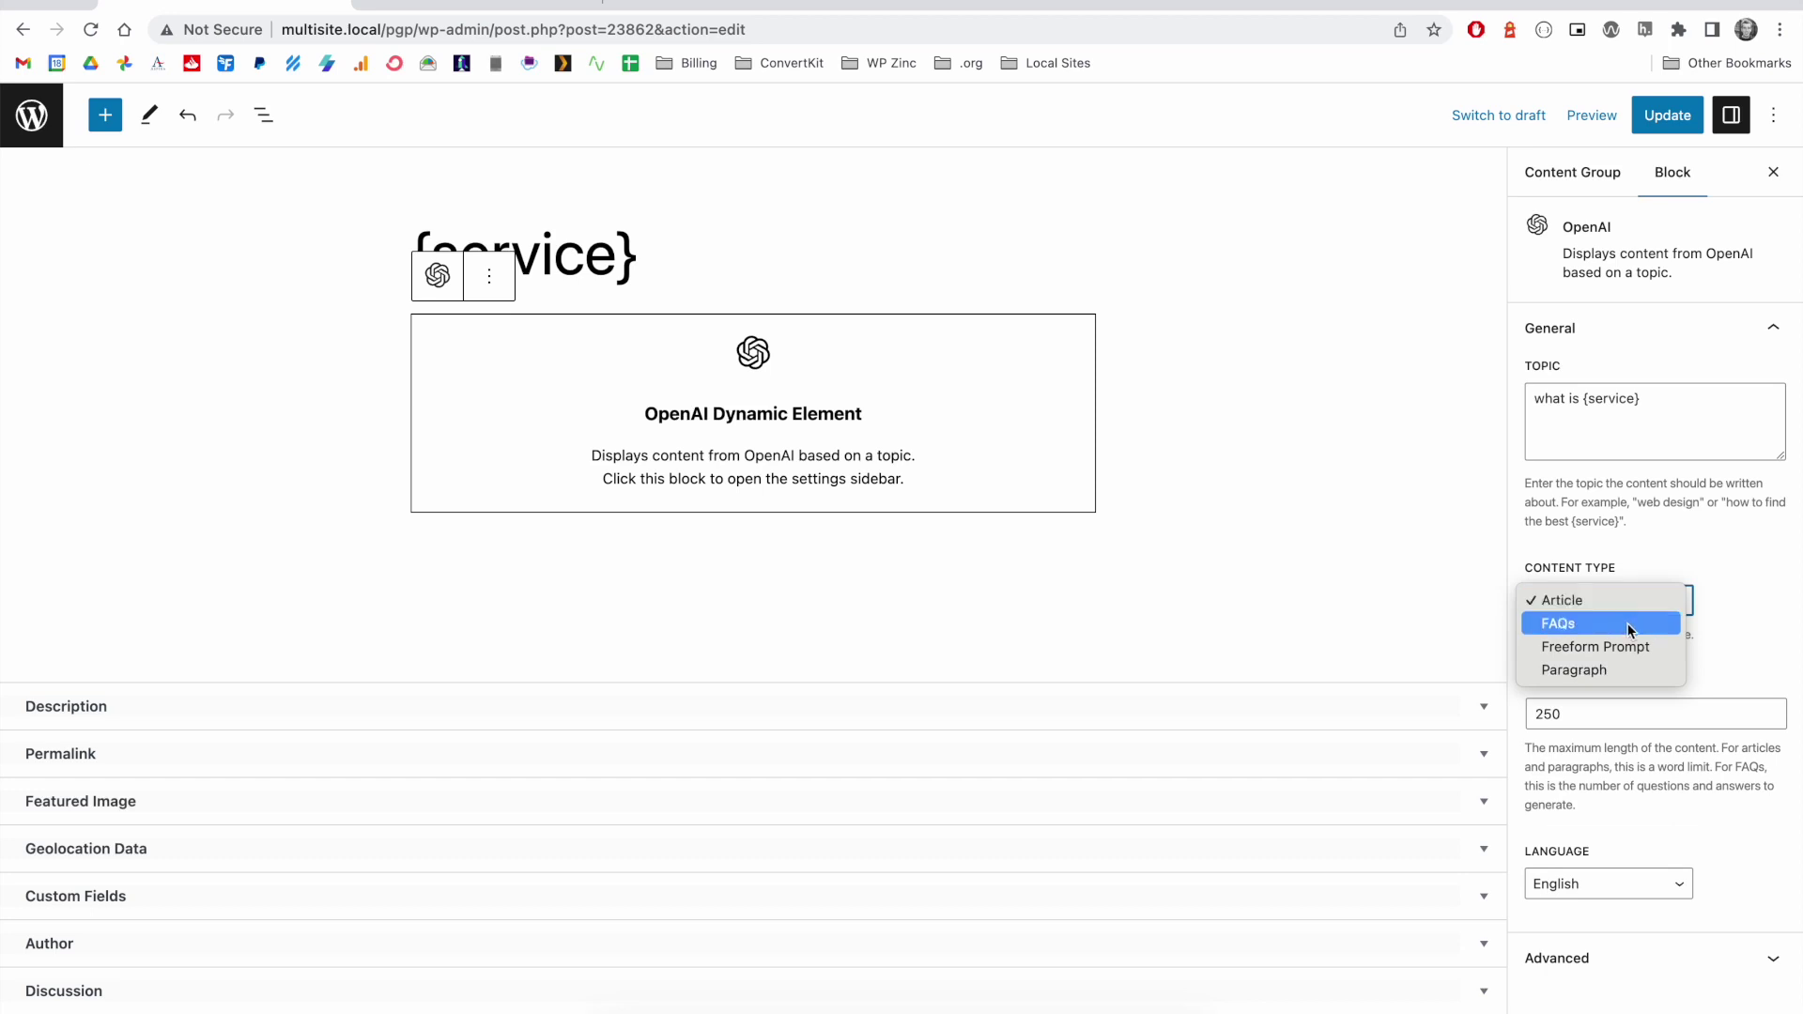
{"action": "left_click", "coordinate": [1629, 624]}
{"action": "left_click_drag", "start_coordinate": [1642, 399], "coordinate": [1516, 395]}
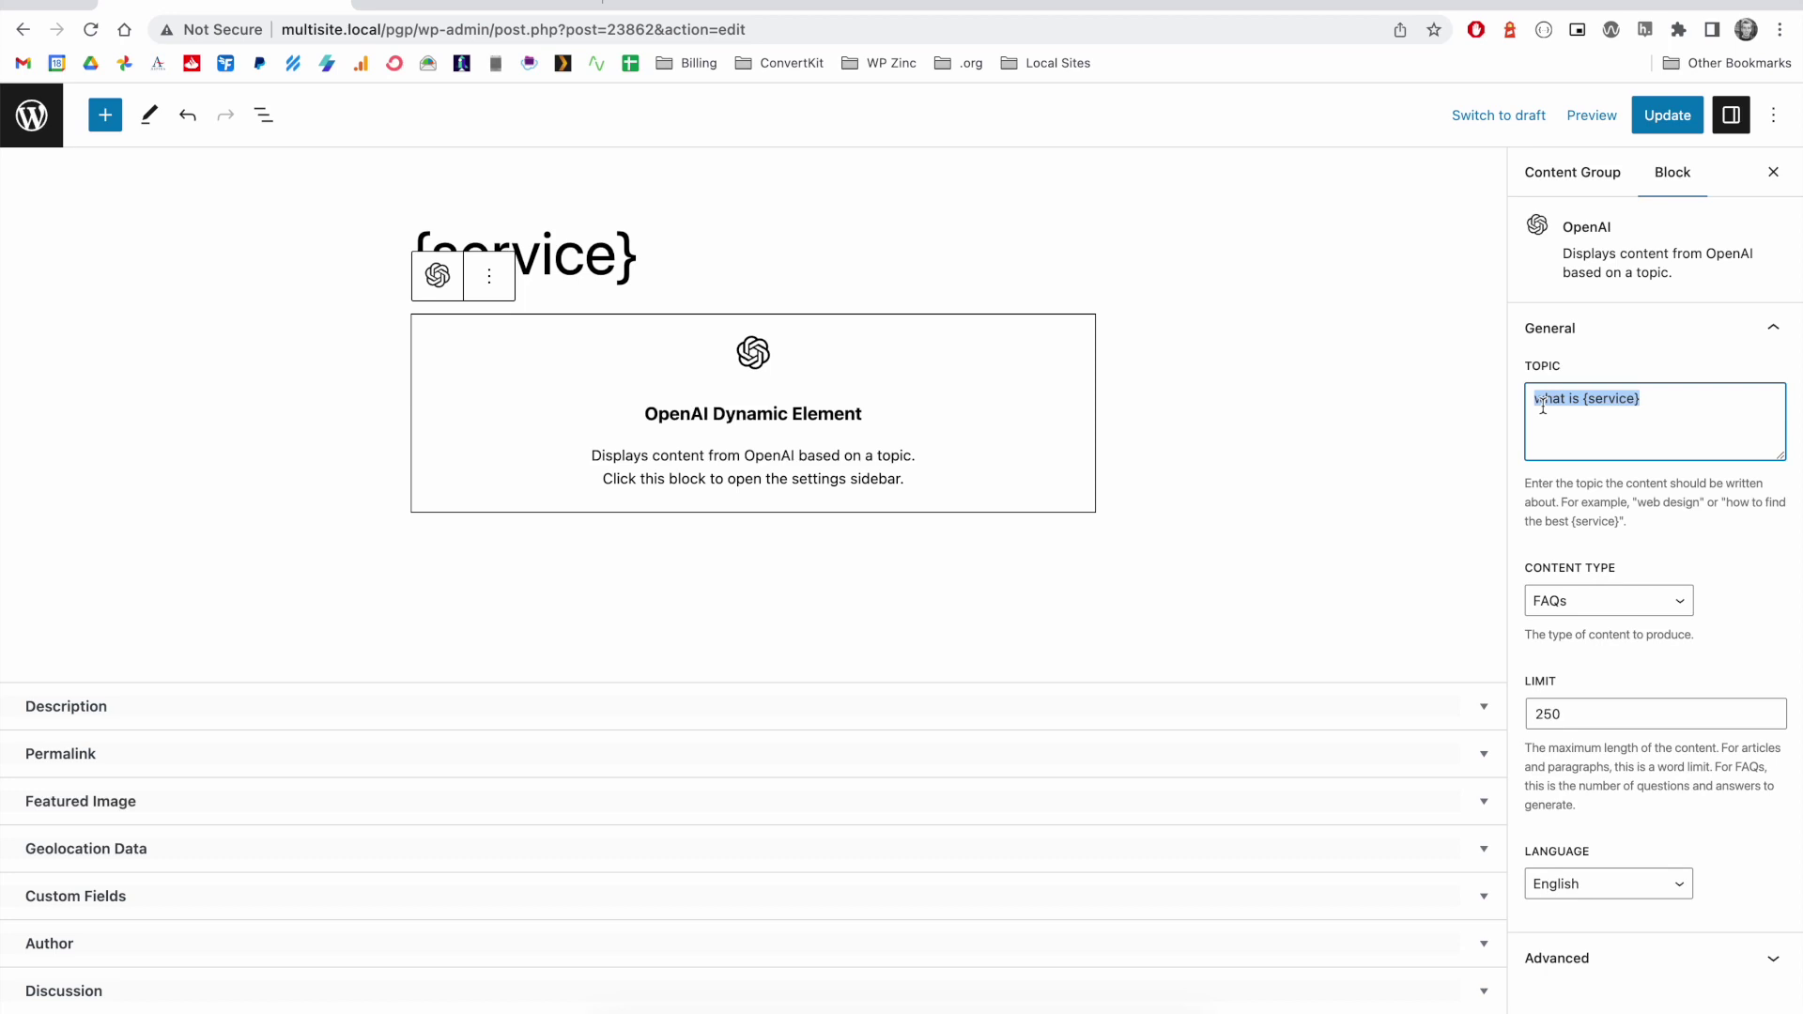
{"action": "type", "text": "How to find the best {service"}
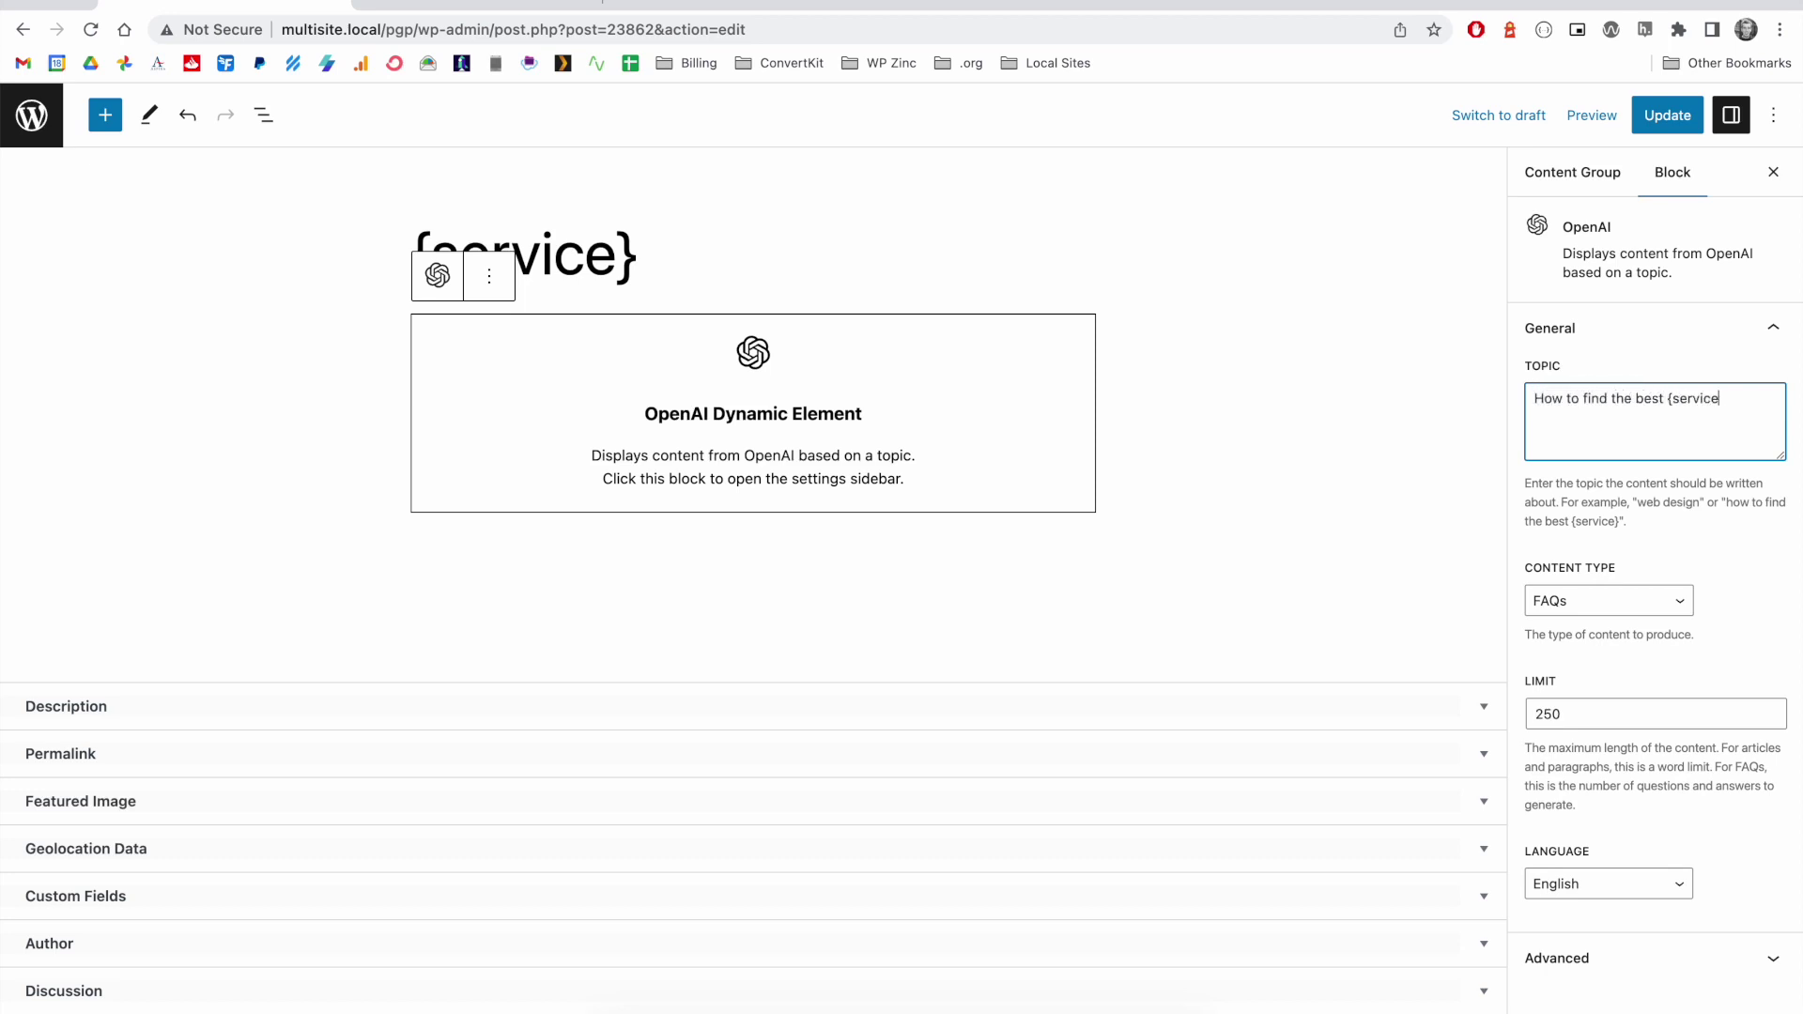
{"action": "type", "text": "} company"}
{"action": "left_click", "coordinate": [1586, 714]}
{"action": "left_click_drag", "start_coordinate": [1519, 713], "coordinate": [1554, 713]}
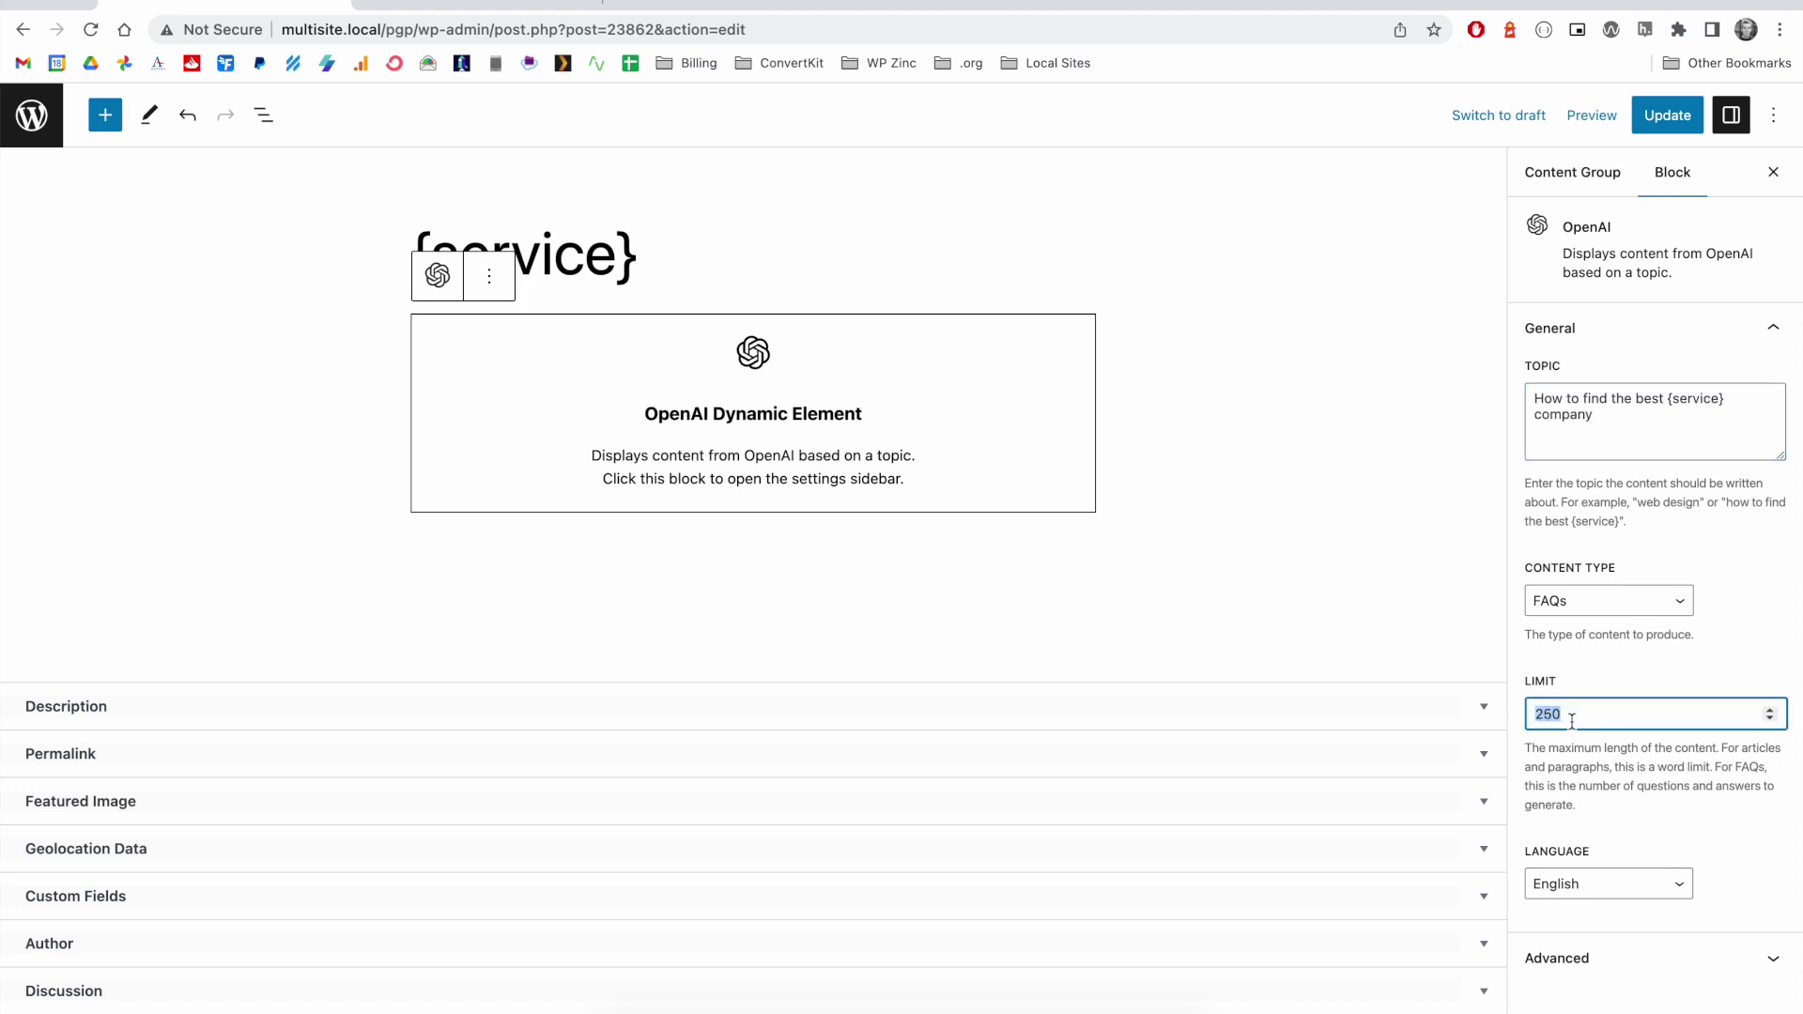
{"action": "type", "text": "3"}
Update the content group, generate a new draft test page, and open its preview.
{"action": "left_click", "coordinate": [1657, 118]}
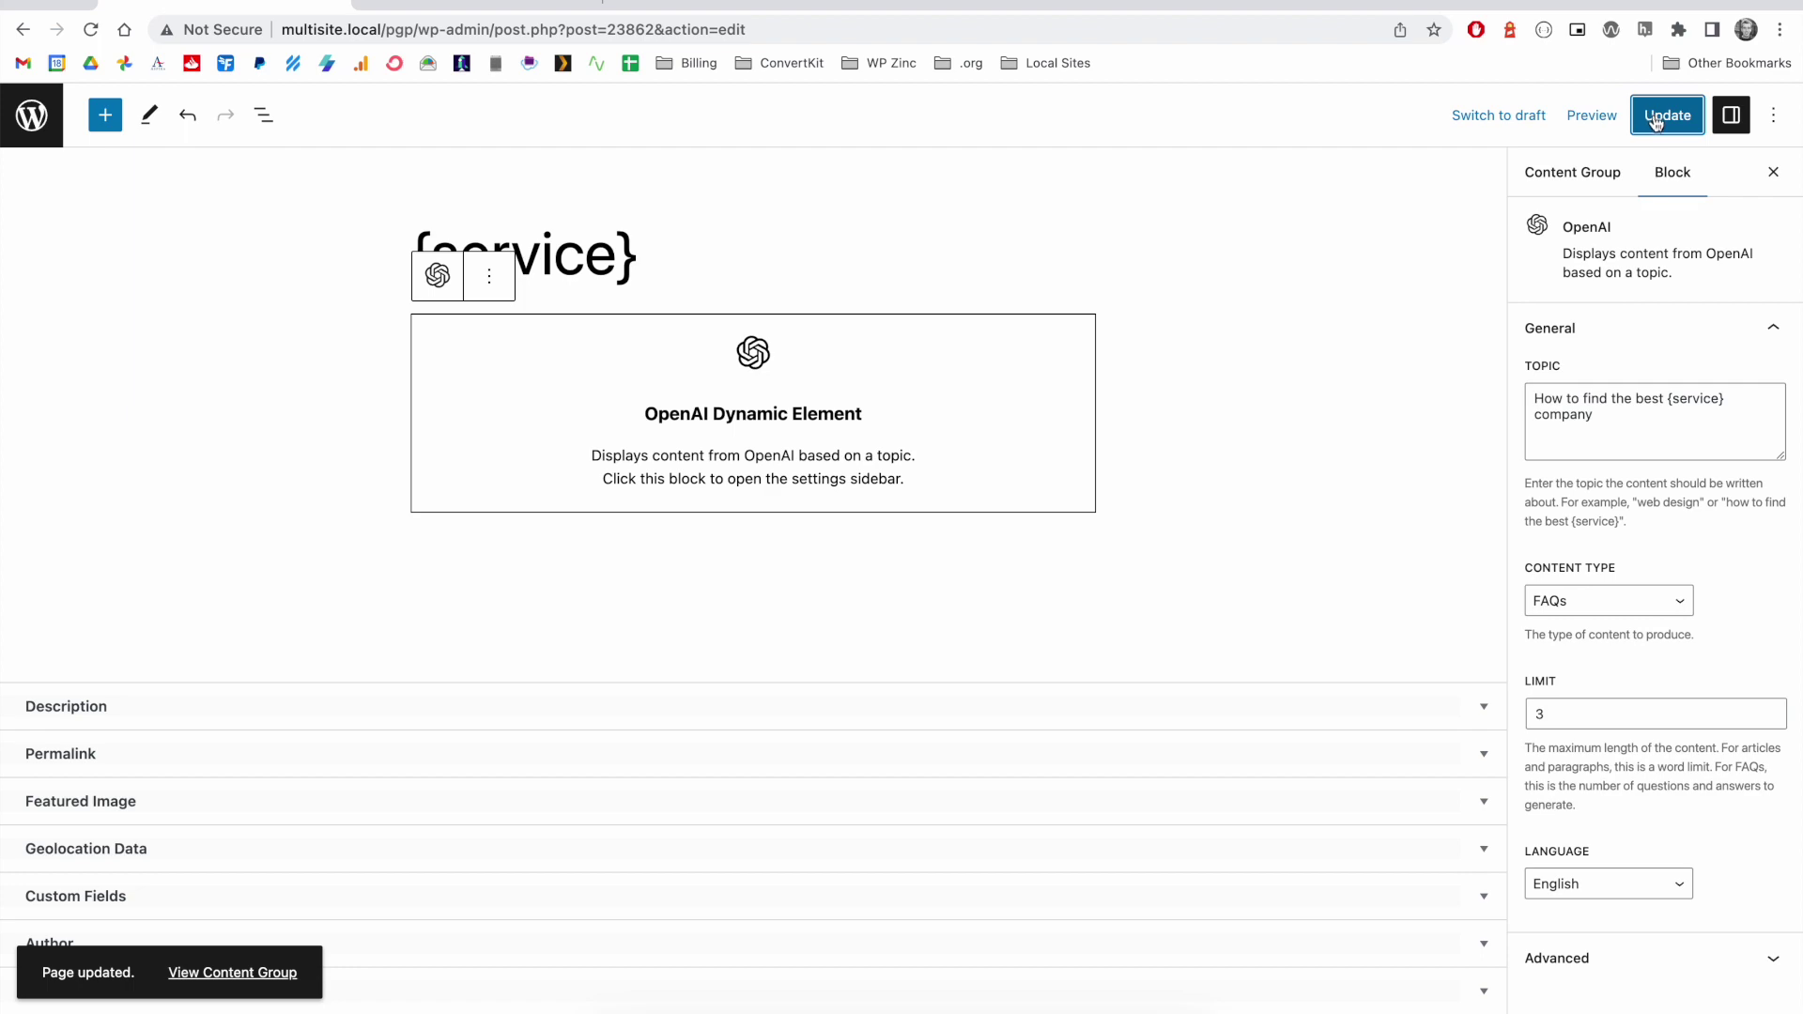
{"action": "left_click", "coordinate": [1586, 172]}
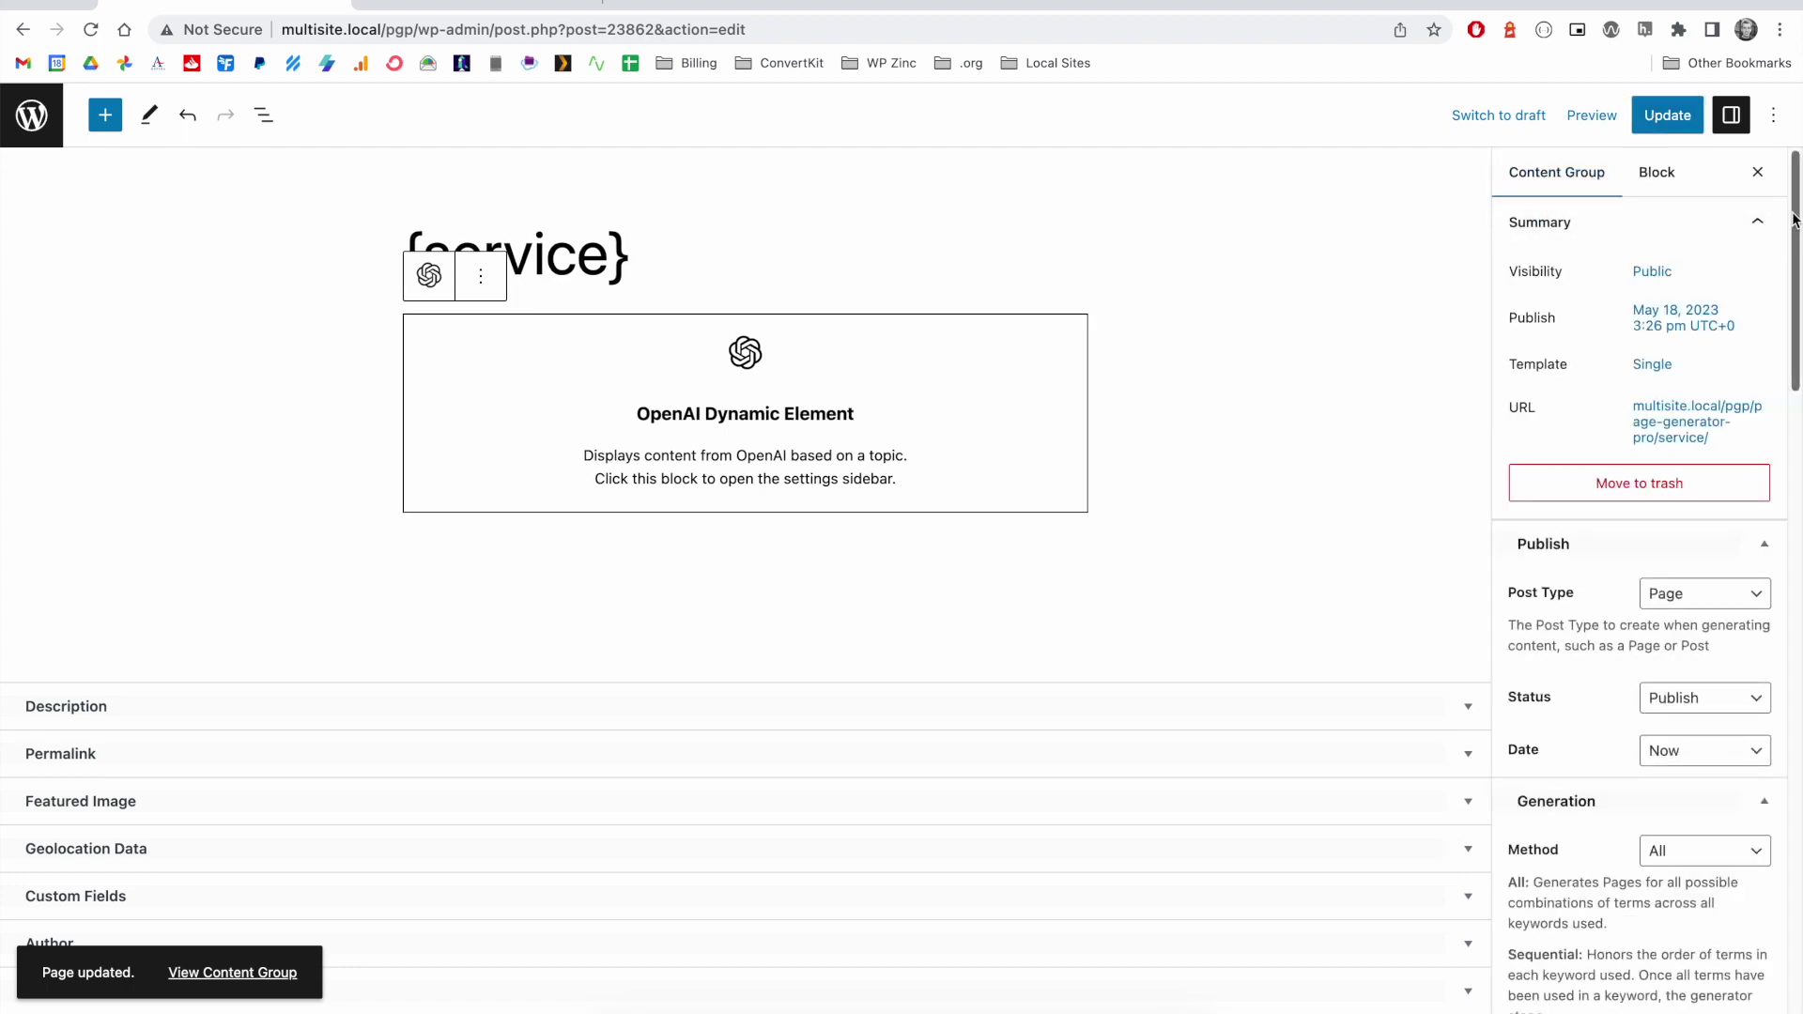
{"action": "scroll", "coordinate": [1793, 221], "scroll_direction": "down", "scroll_amount": 15}
{"action": "left_click", "coordinate": [1532, 887]}
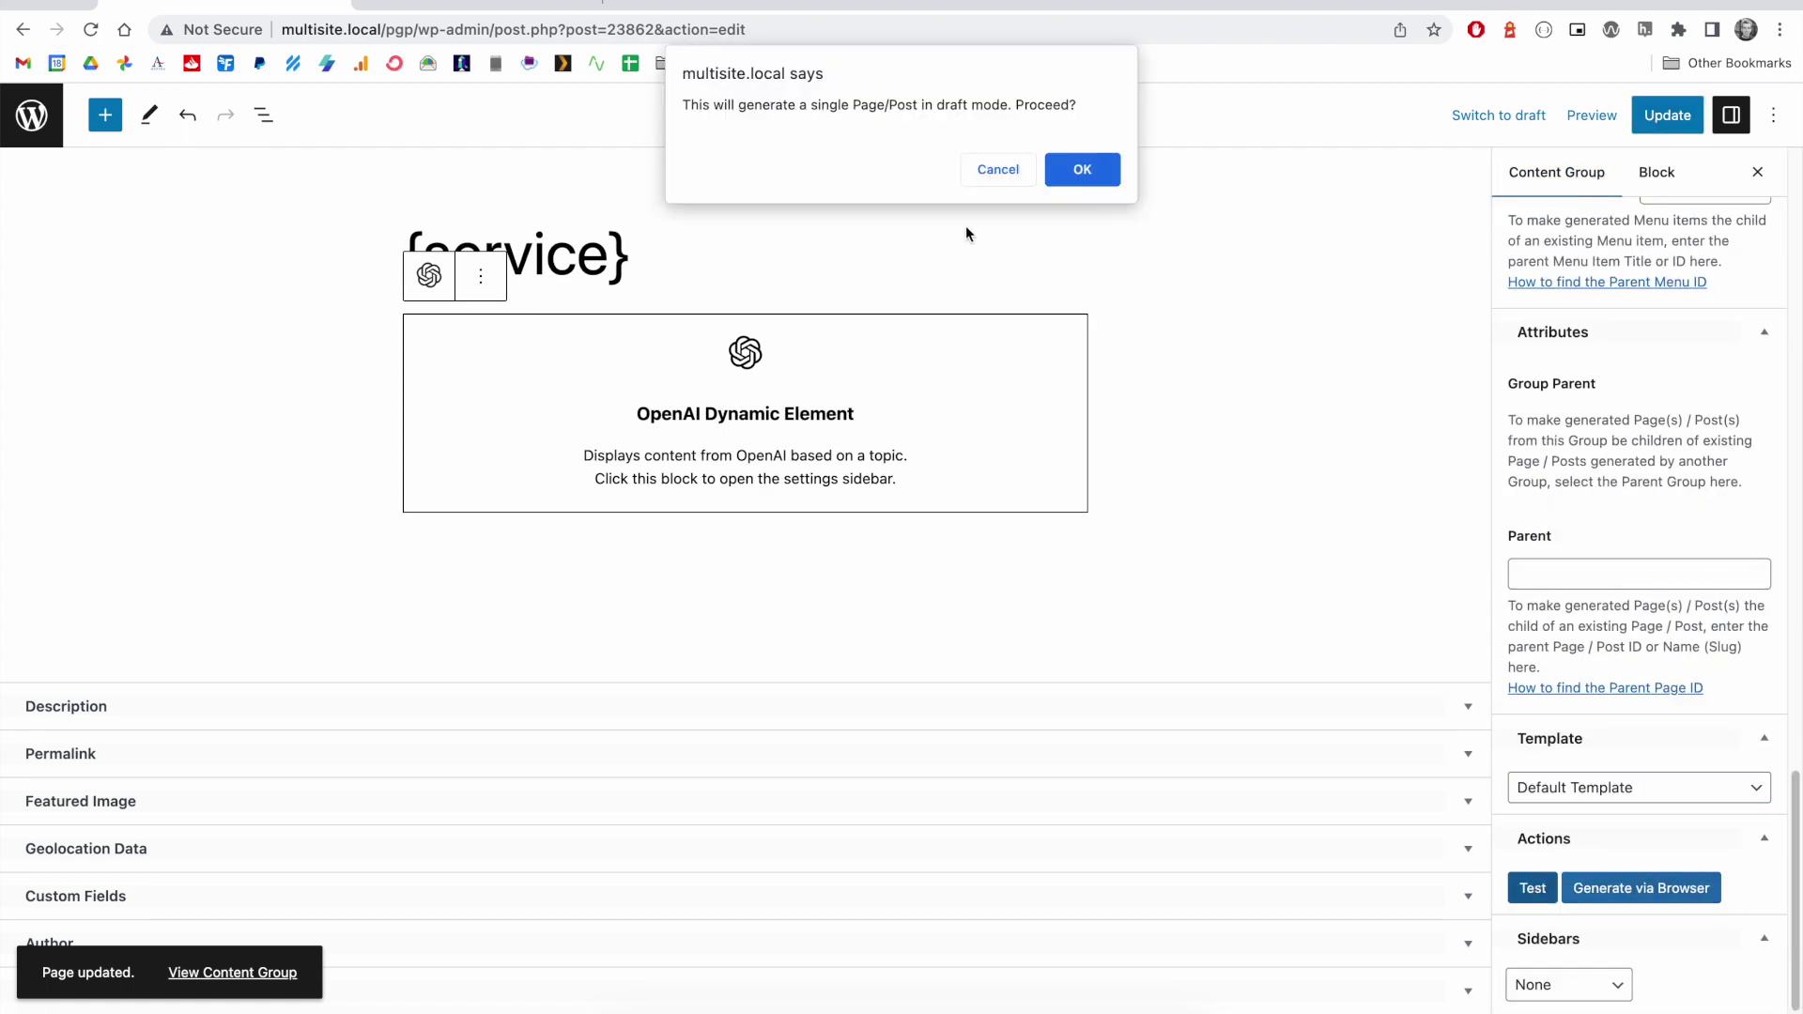
{"action": "left_click", "coordinate": [1055, 172]}
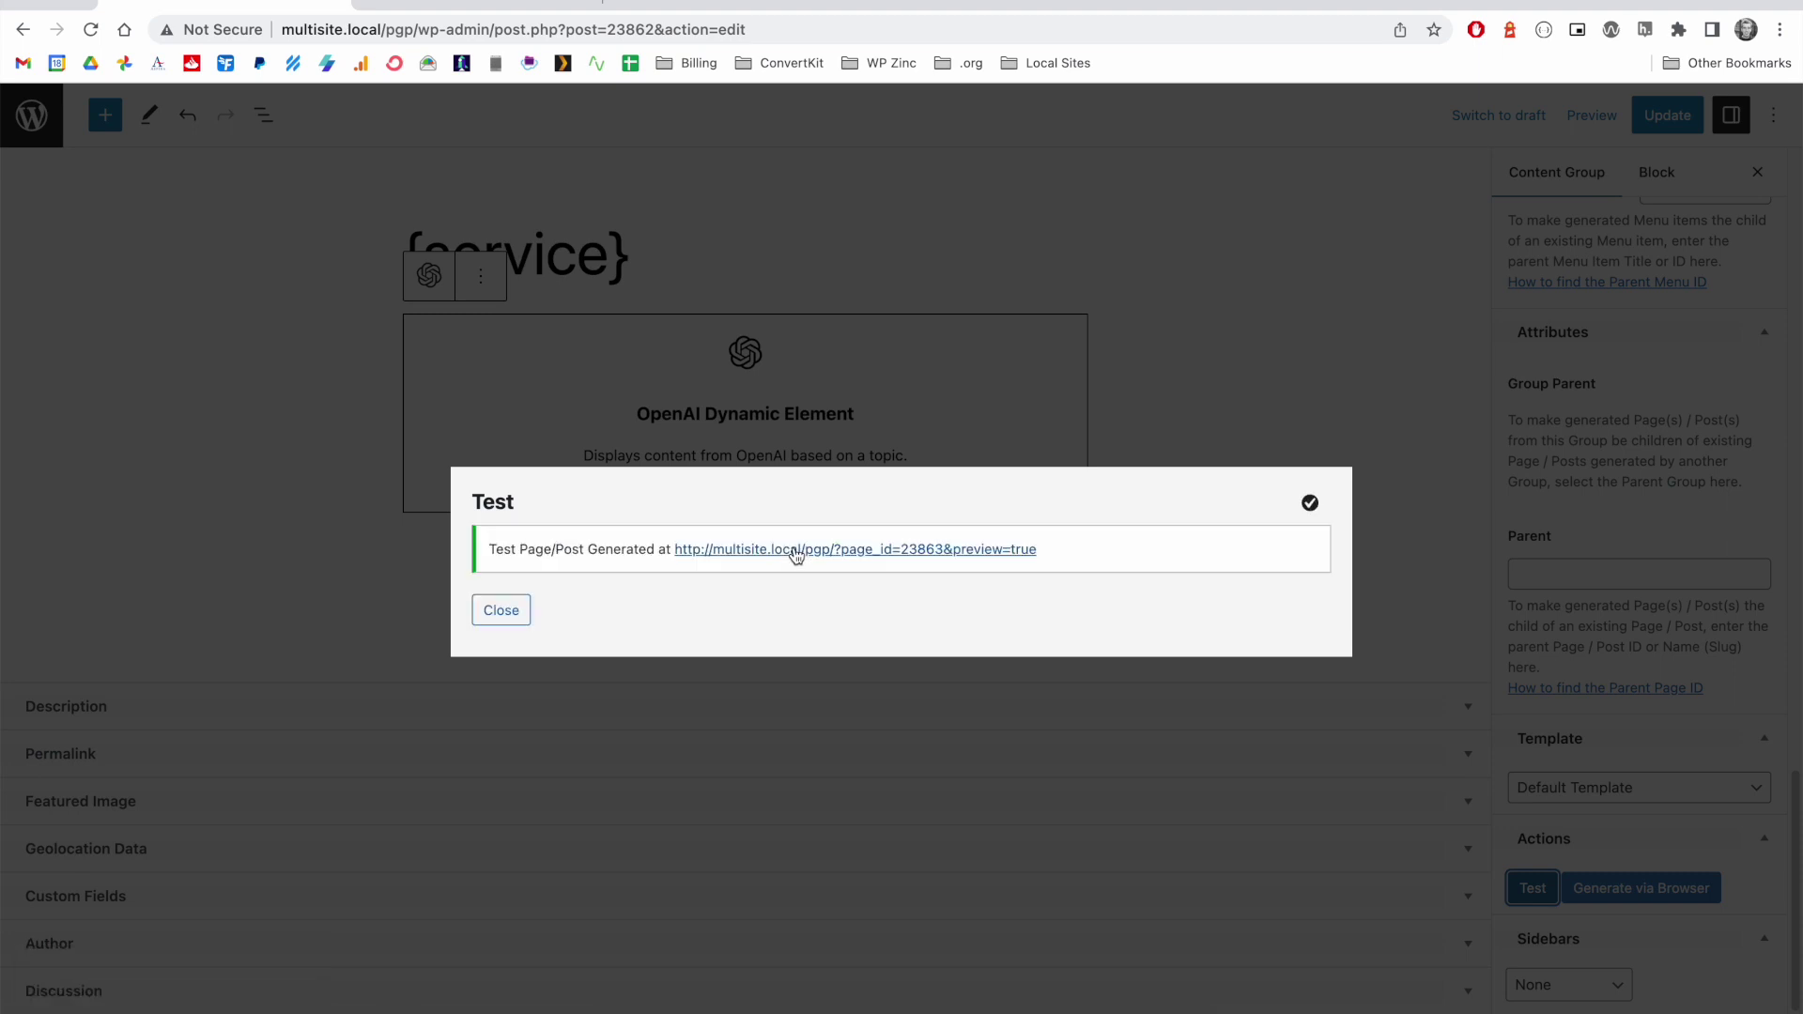
{"action": "left_click", "coordinate": [796, 551]}
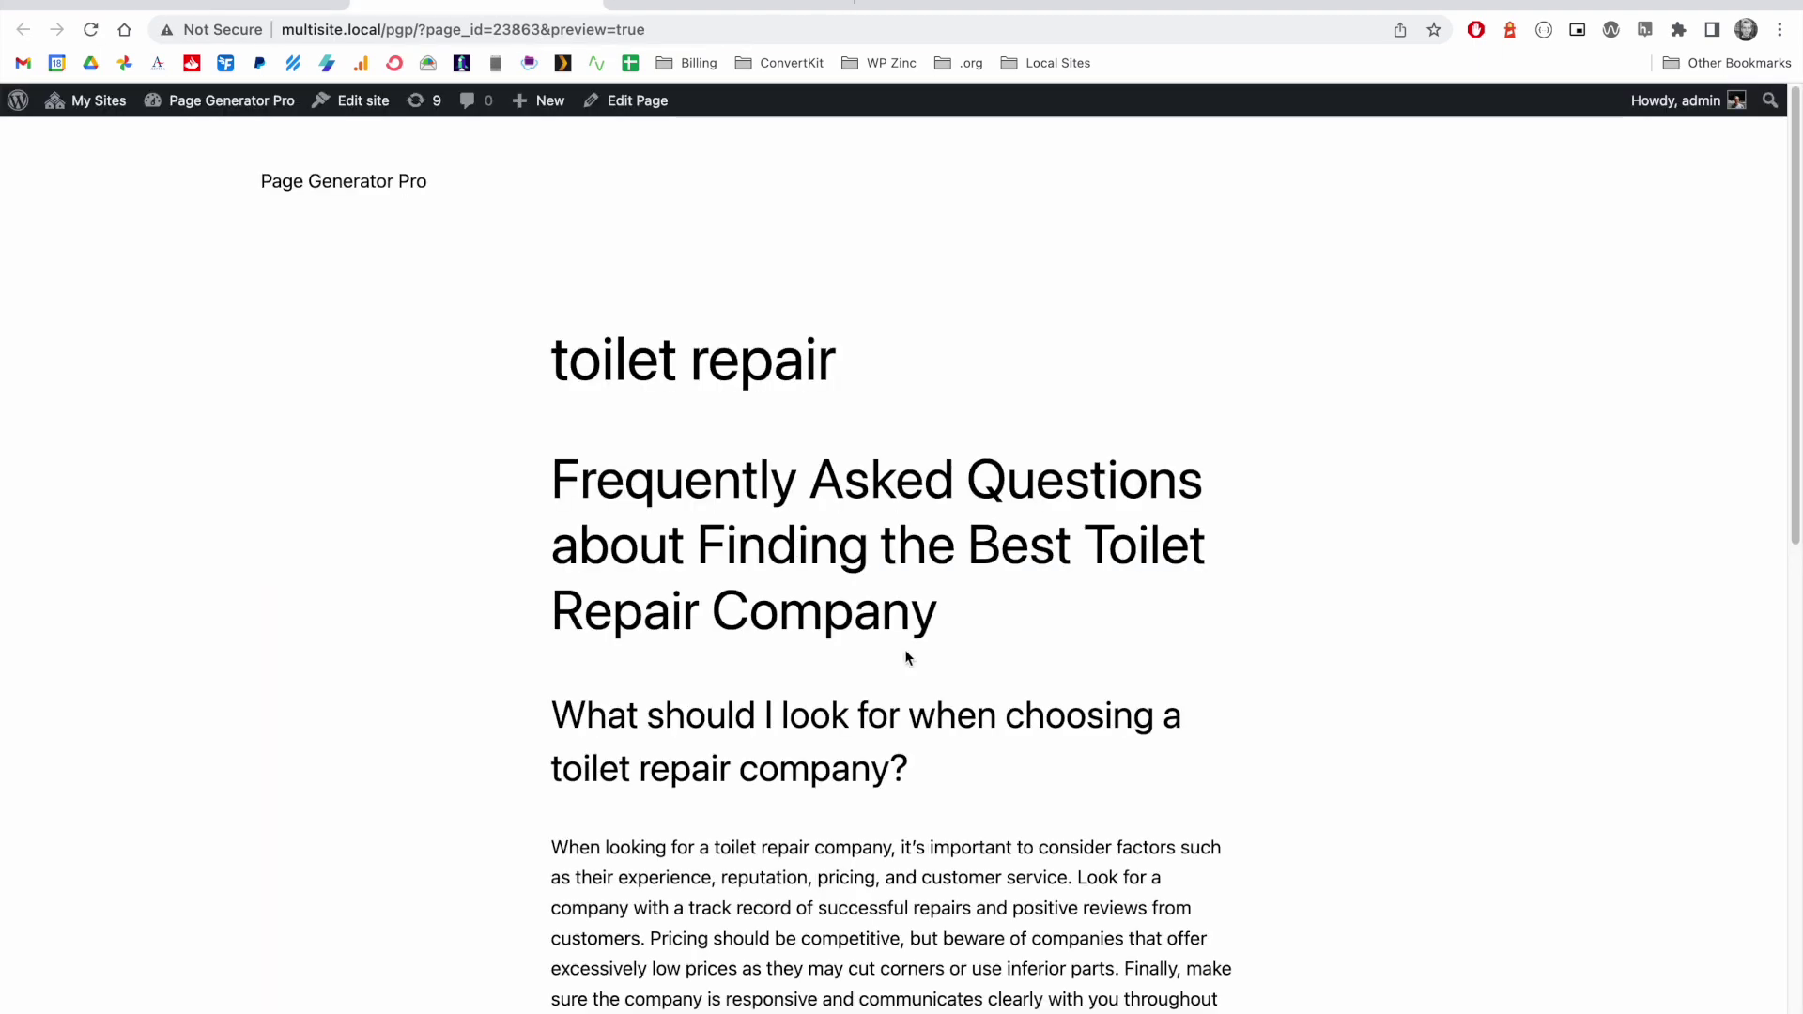
Select the toilet repair page title and the FAQ heading on the test page.
{"action": "scroll", "coordinate": [904, 654], "scroll_direction": "down", "scroll_amount": 3}
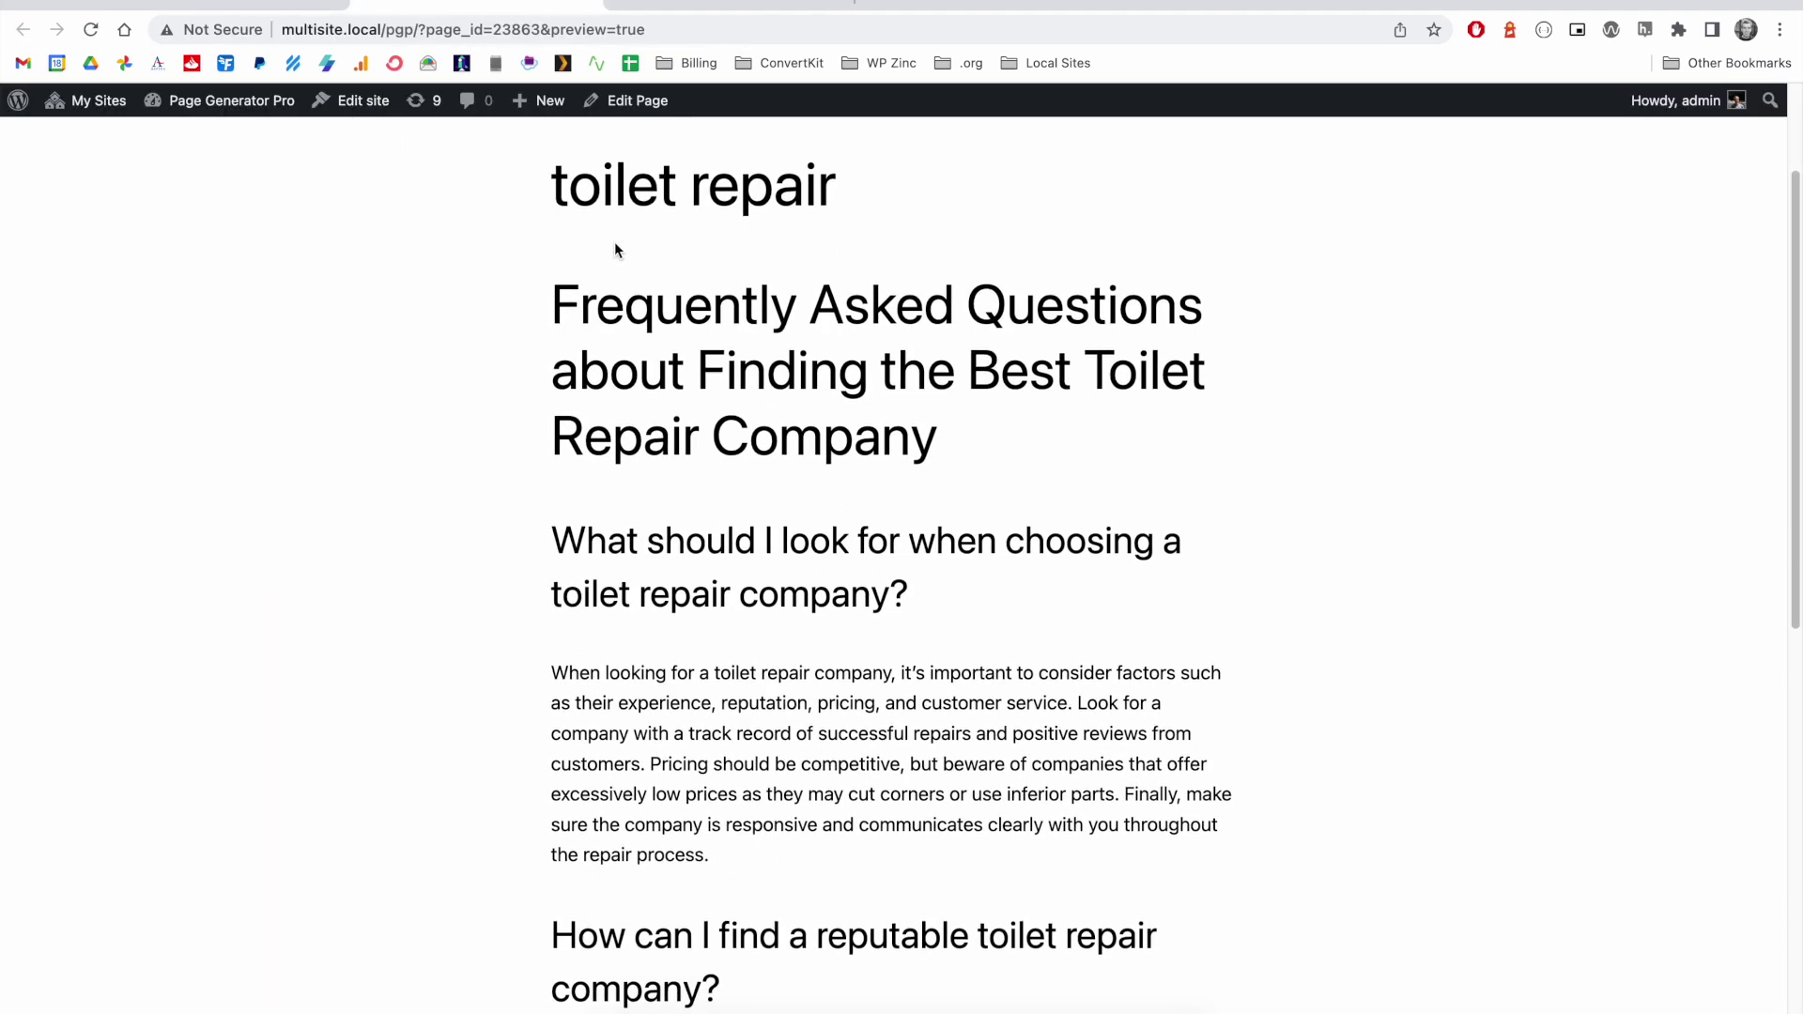
{"action": "left_click_drag", "start_coordinate": [560, 196], "coordinate": [837, 187]}
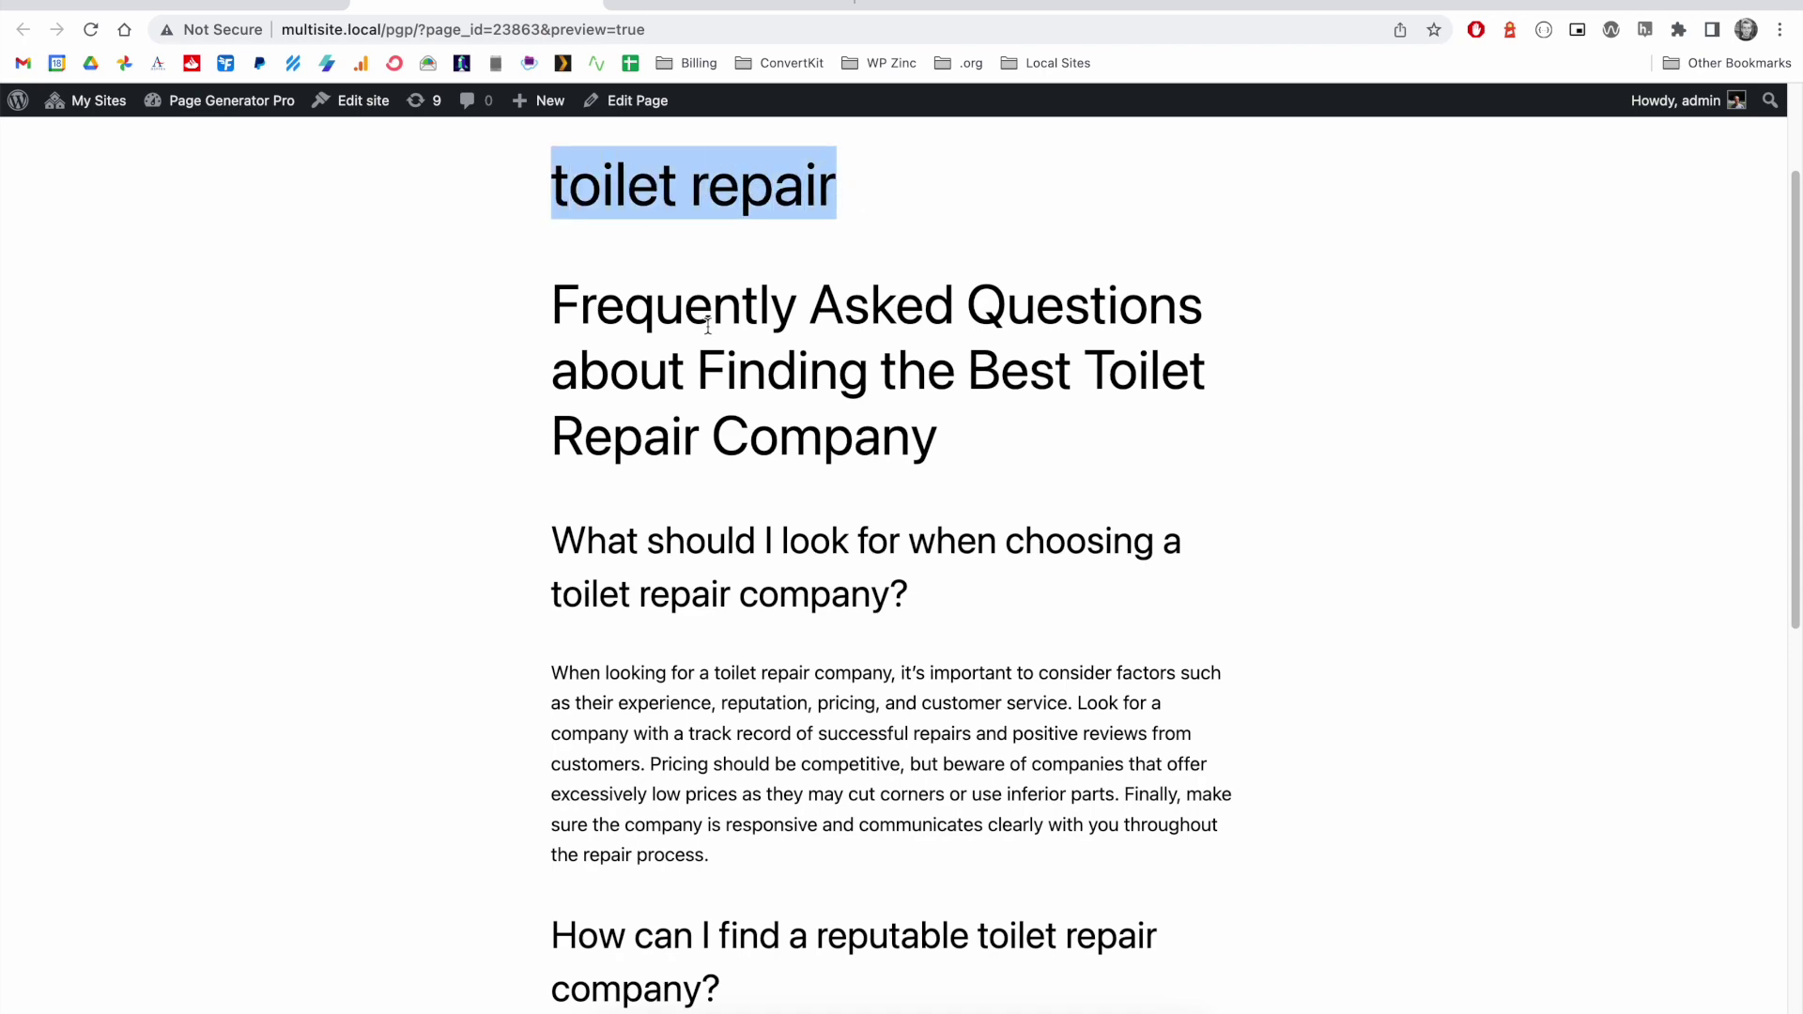
{"action": "scroll", "coordinate": [709, 326], "scroll_direction": "down", "scroll_amount": 3}
{"action": "scroll", "coordinate": [709, 326], "scroll_direction": "up", "scroll_amount": 3}
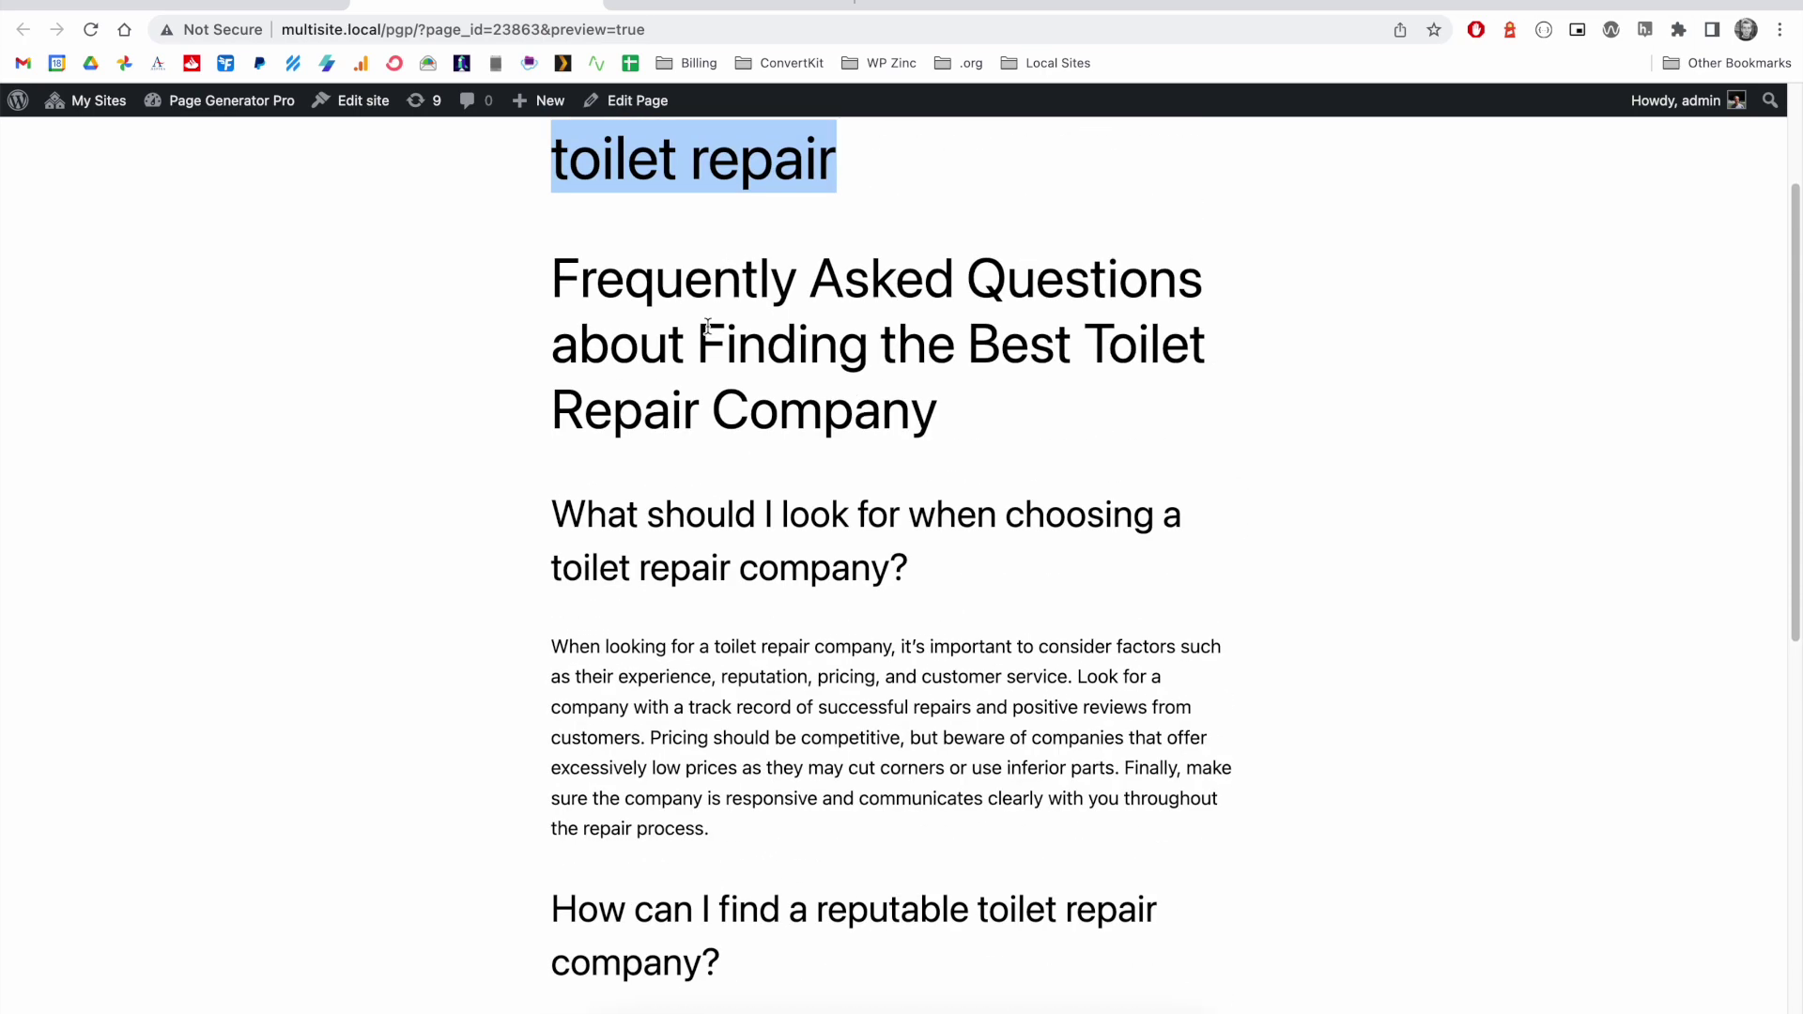
{"action": "left_click_drag", "start_coordinate": [554, 282], "coordinate": [908, 370]}
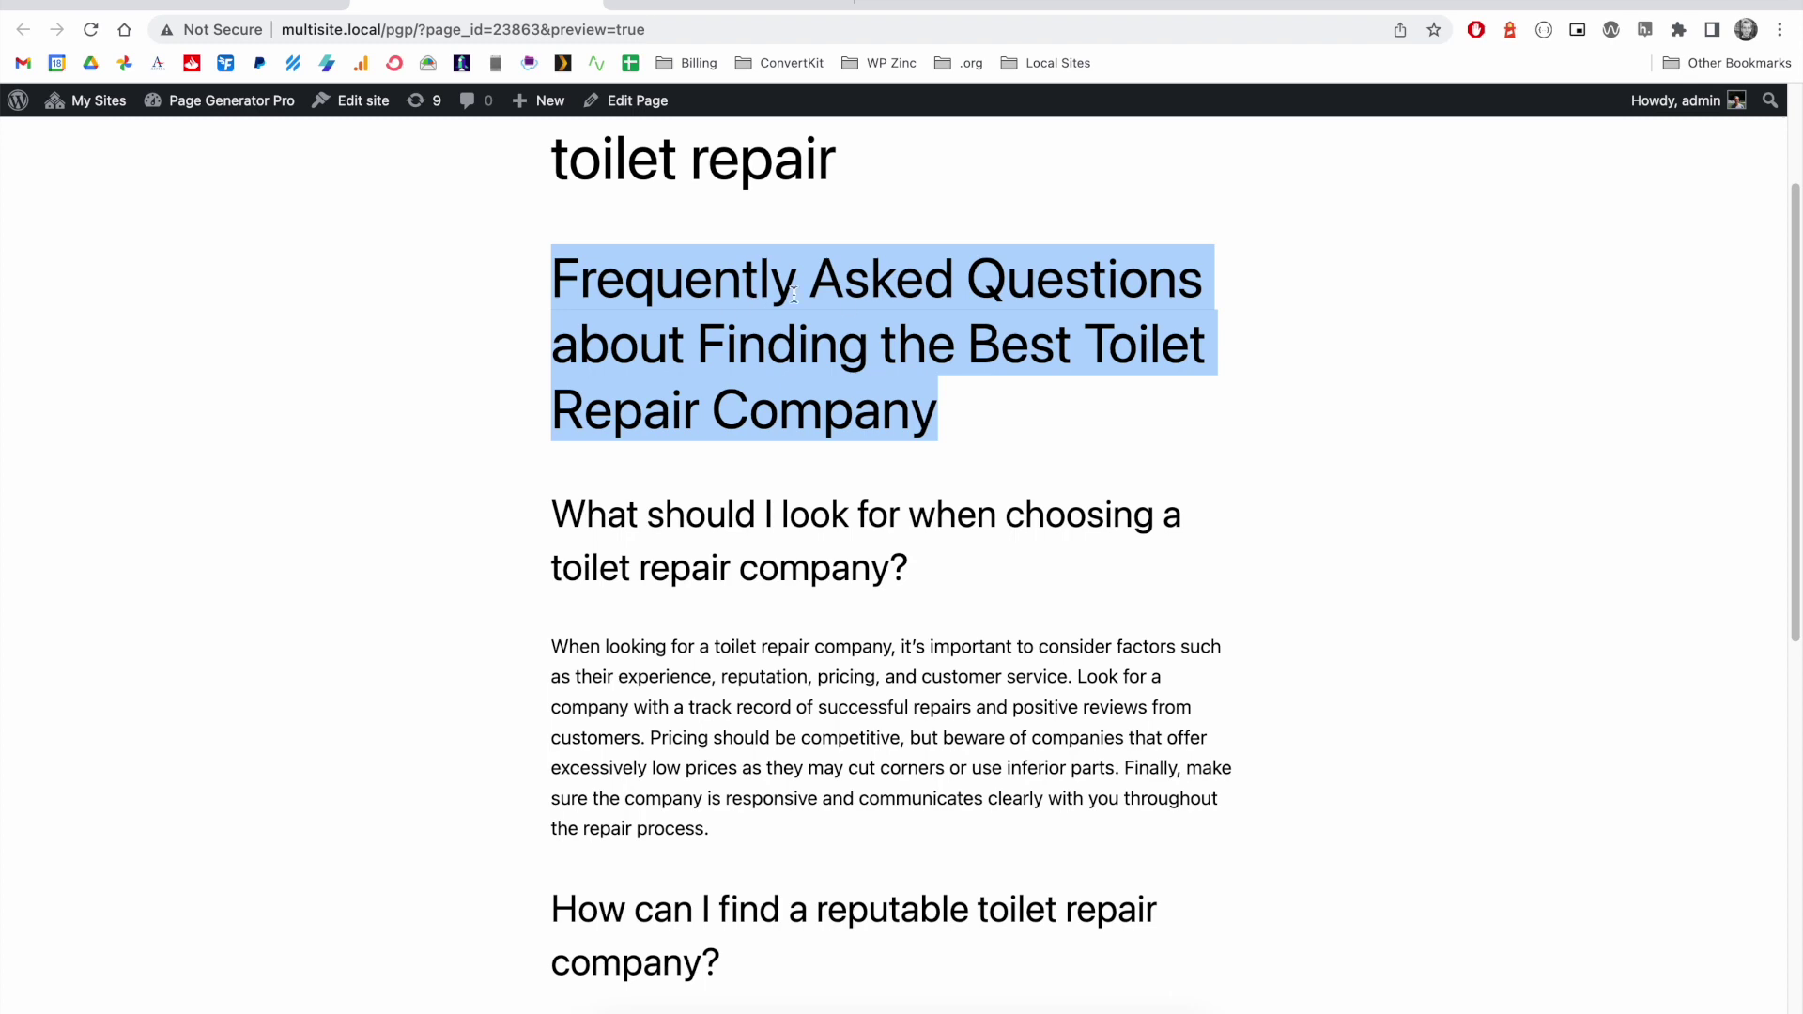
Scroll through the three FAQs, then open developer tools on the FAQ section.
{"action": "scroll", "coordinate": [813, 394], "scroll_direction": "down", "scroll_amount": 1}
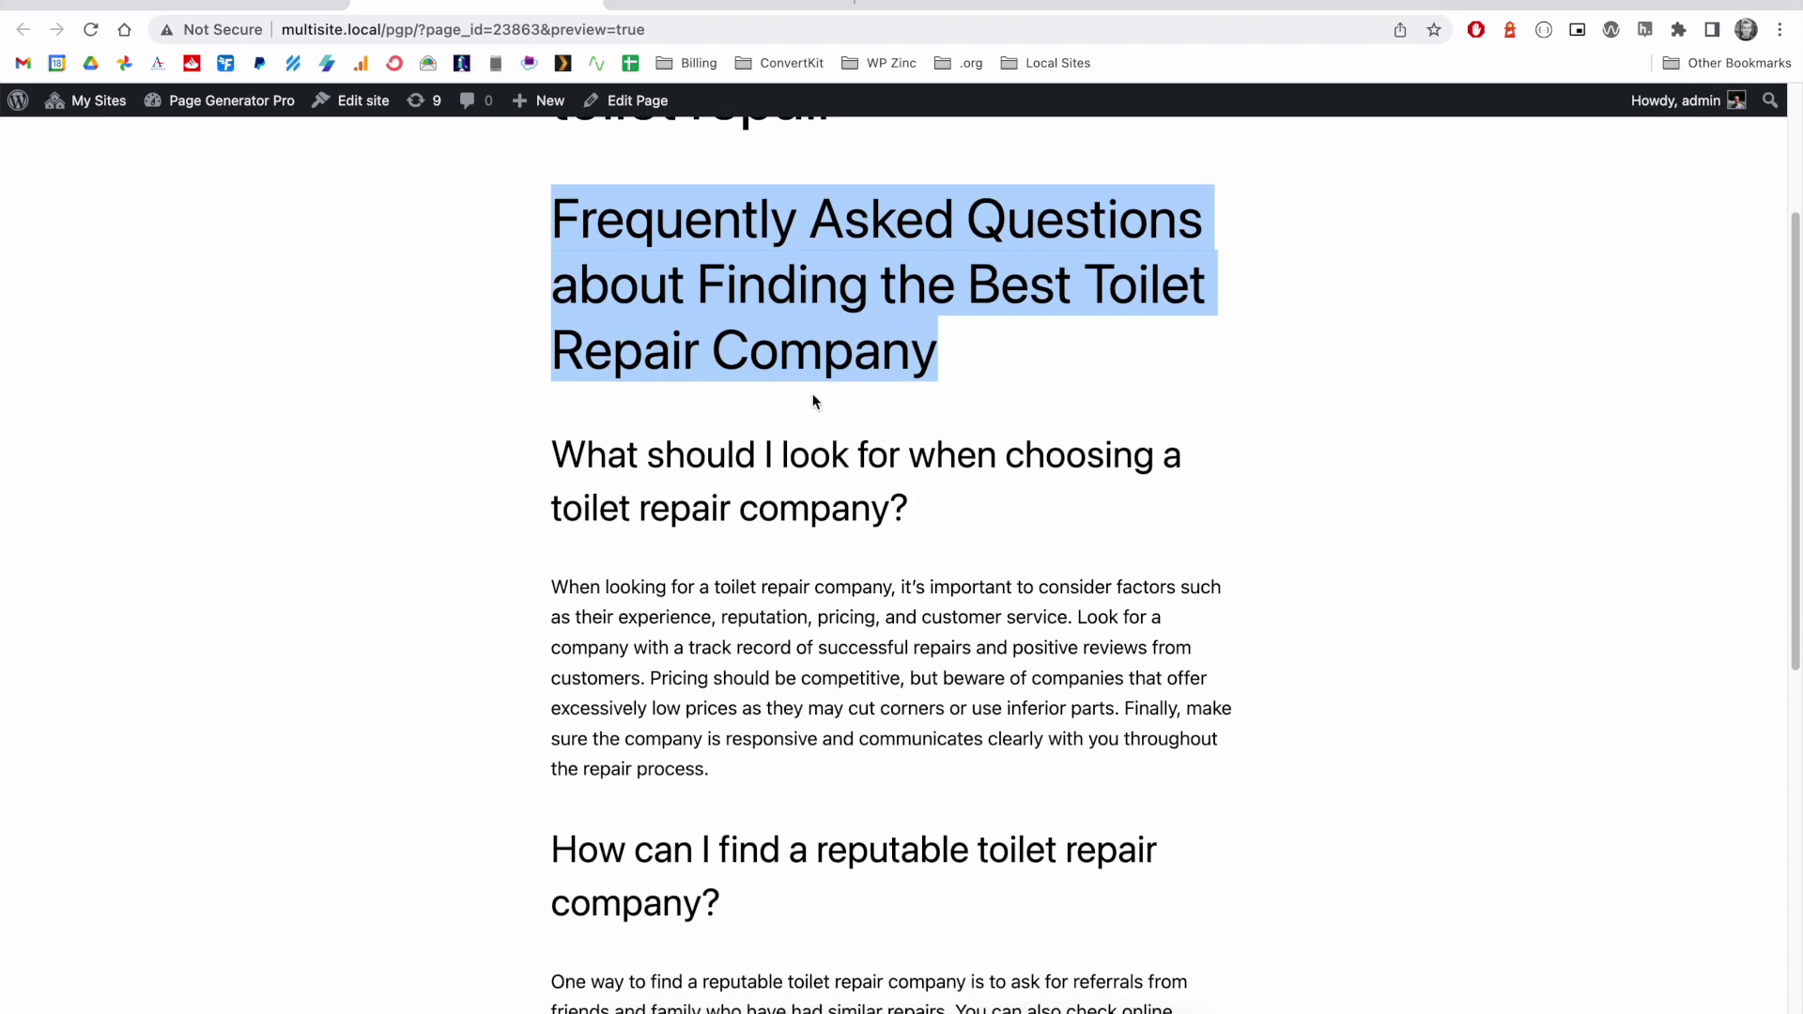
{"action": "scroll", "coordinate": [1009, 399], "scroll_direction": "down", "scroll_amount": 2}
{"action": "scroll", "coordinate": [773, 363], "scroll_direction": "down", "scroll_amount": 2}
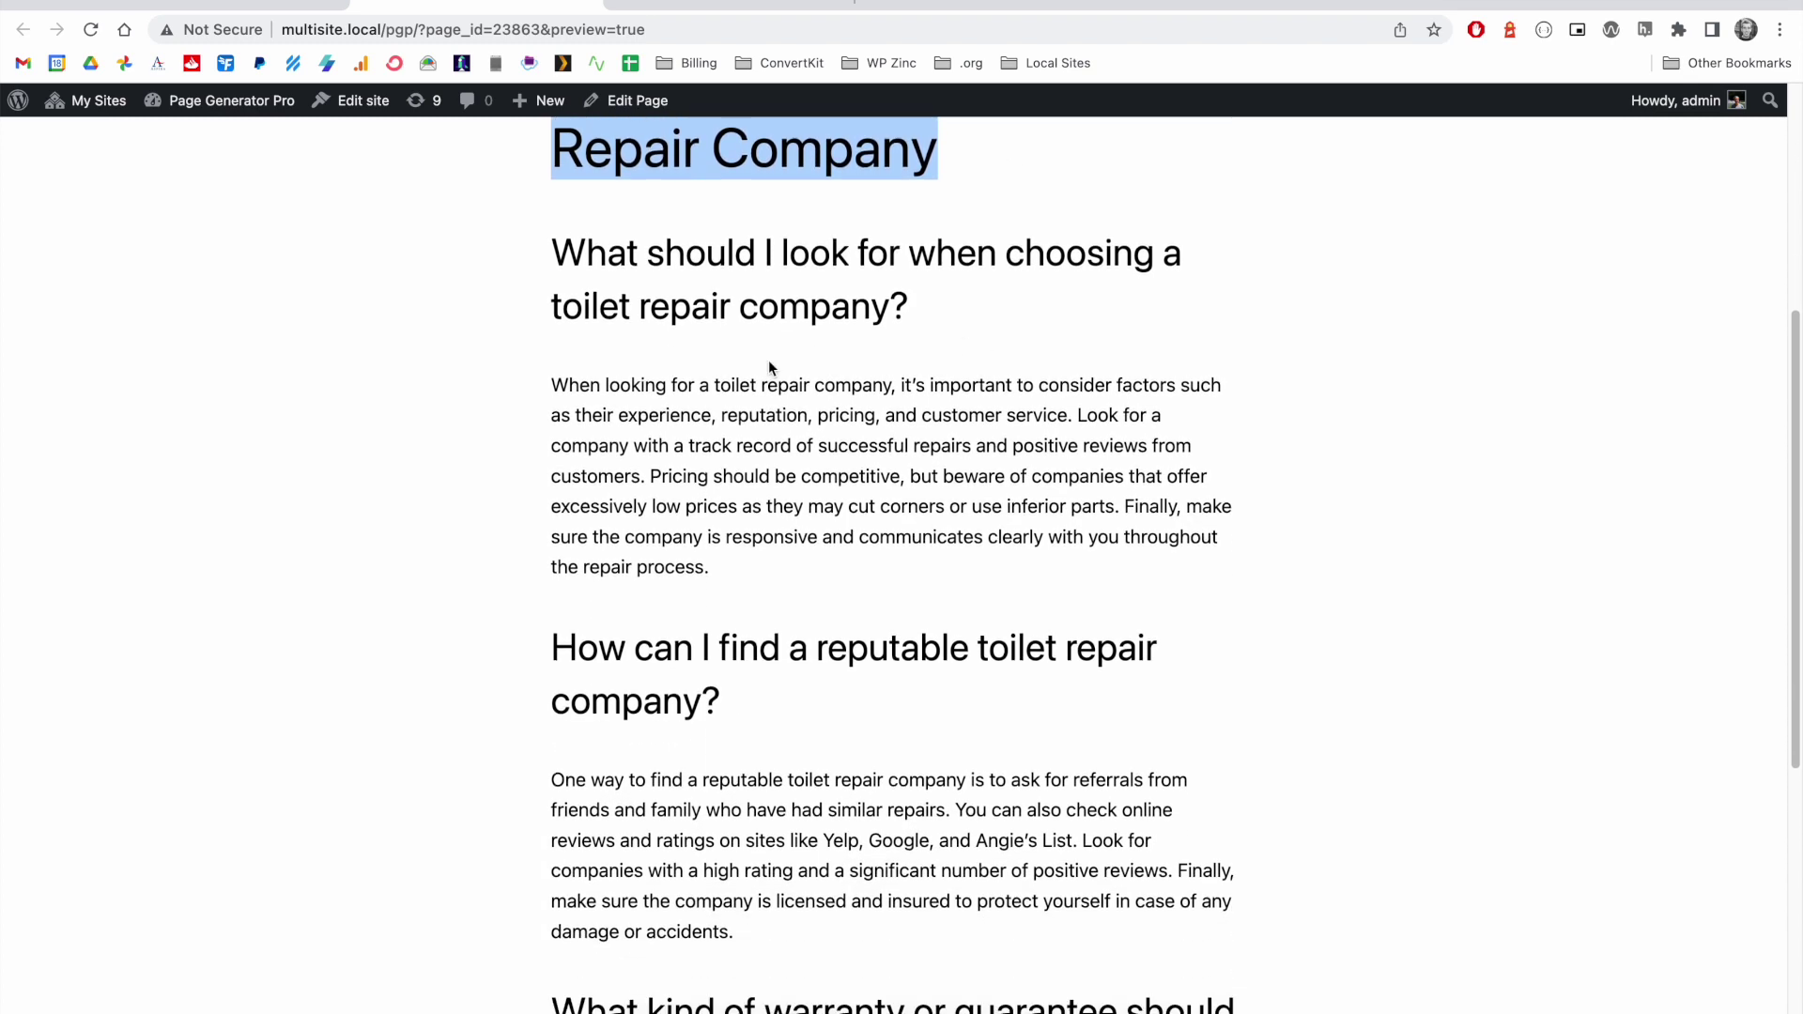
{"action": "scroll", "coordinate": [748, 354], "scroll_direction": "down", "scroll_amount": 4}
{"action": "scroll", "coordinate": [662, 474], "scroll_direction": "up", "scroll_amount": 4}
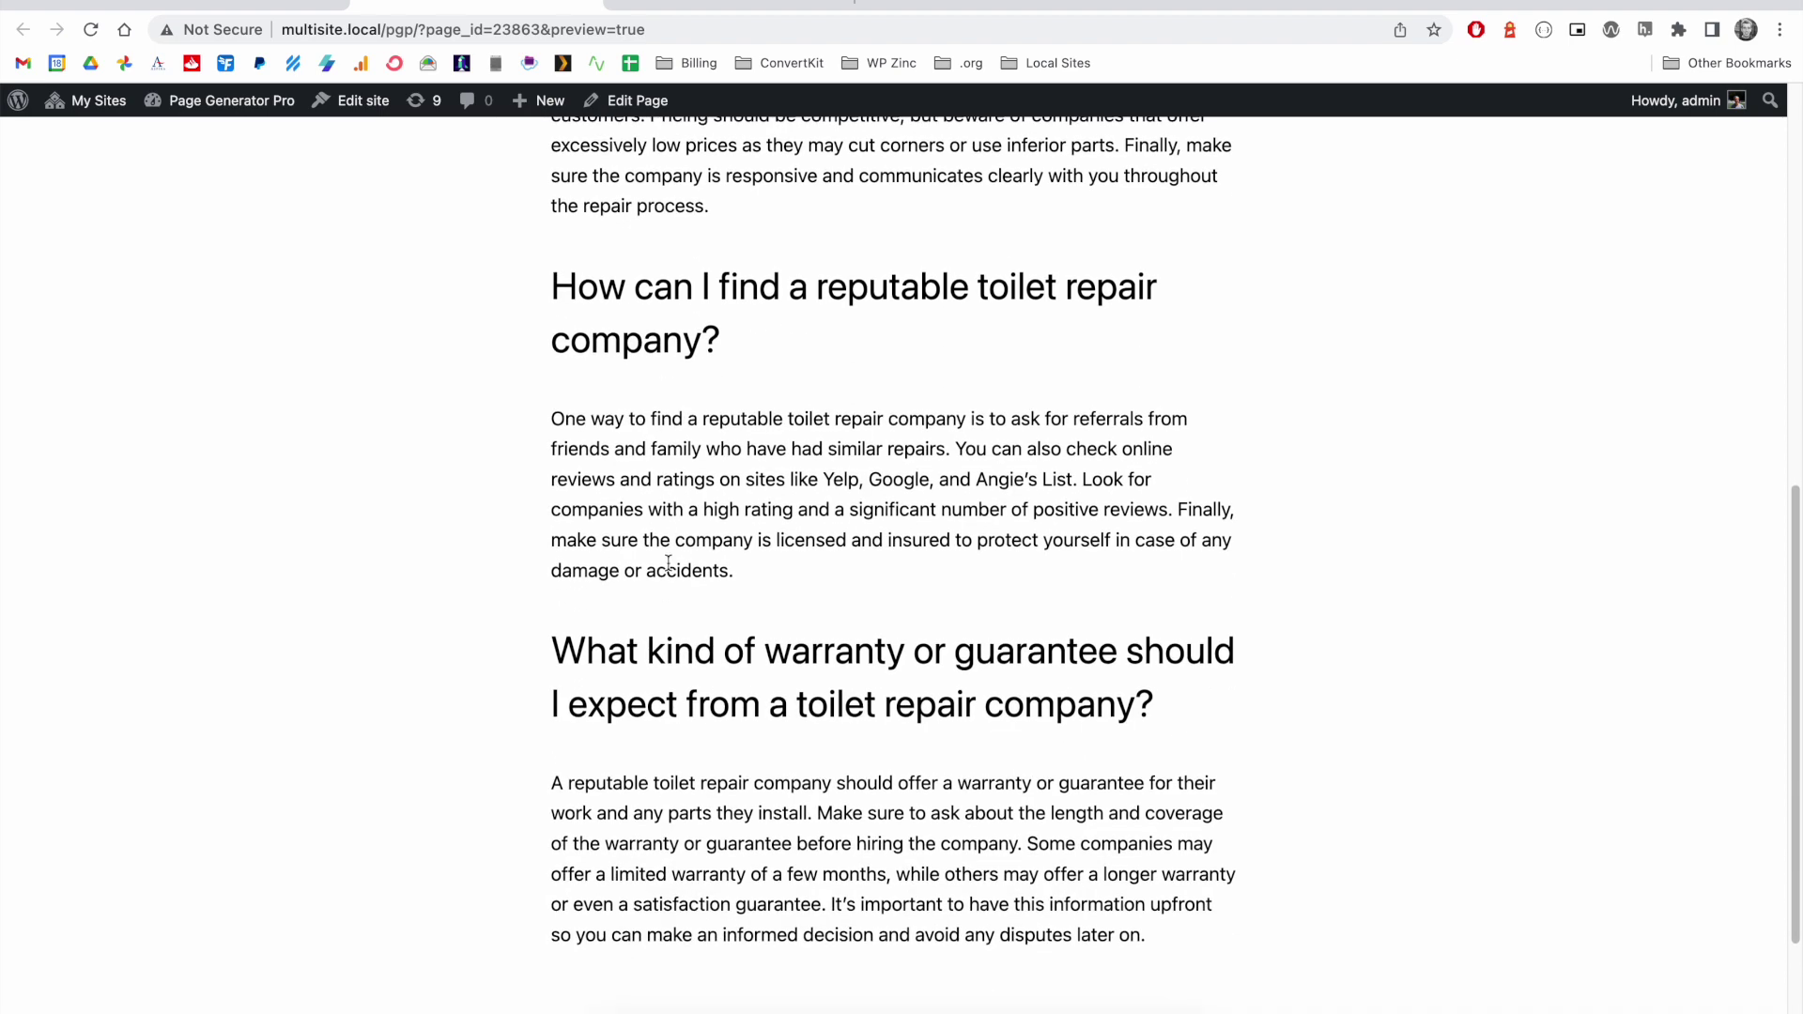
{"action": "scroll", "coordinate": [711, 775], "scroll_direction": "up", "scroll_amount": 2}
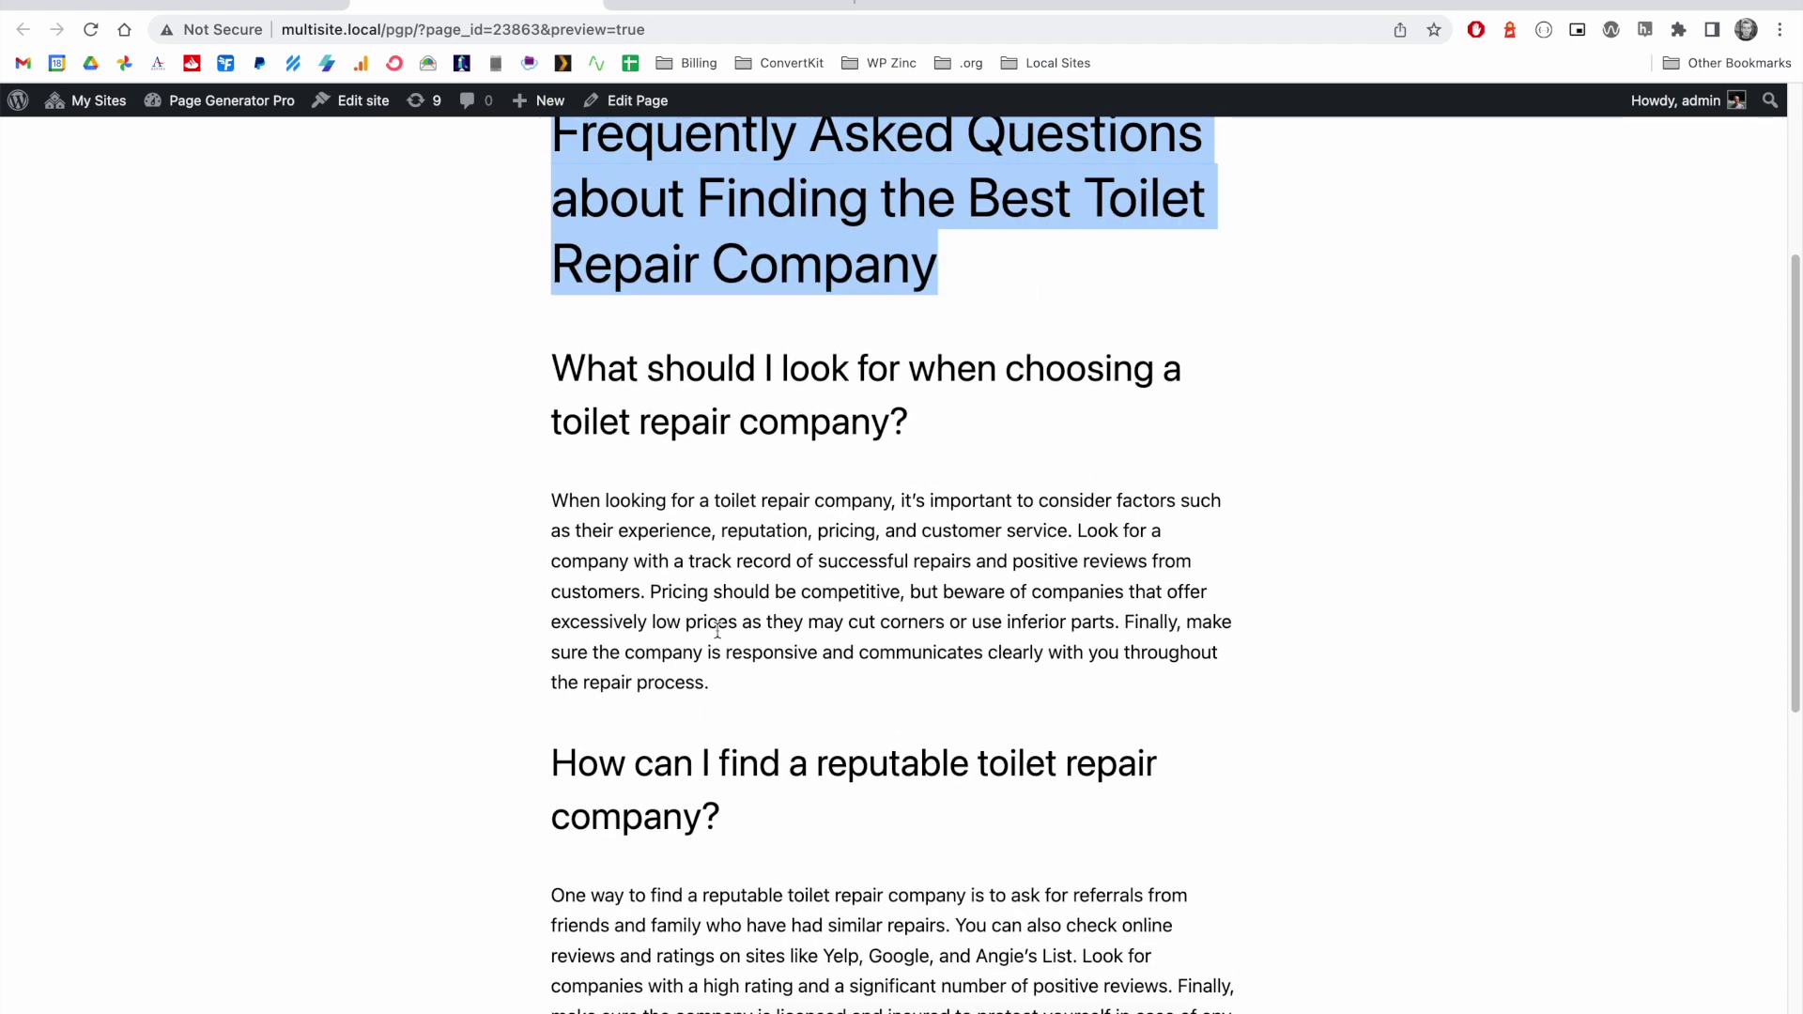
{"action": "left_click", "coordinate": [694, 425]}
{"action": "key", "text": "super+alt+i"}
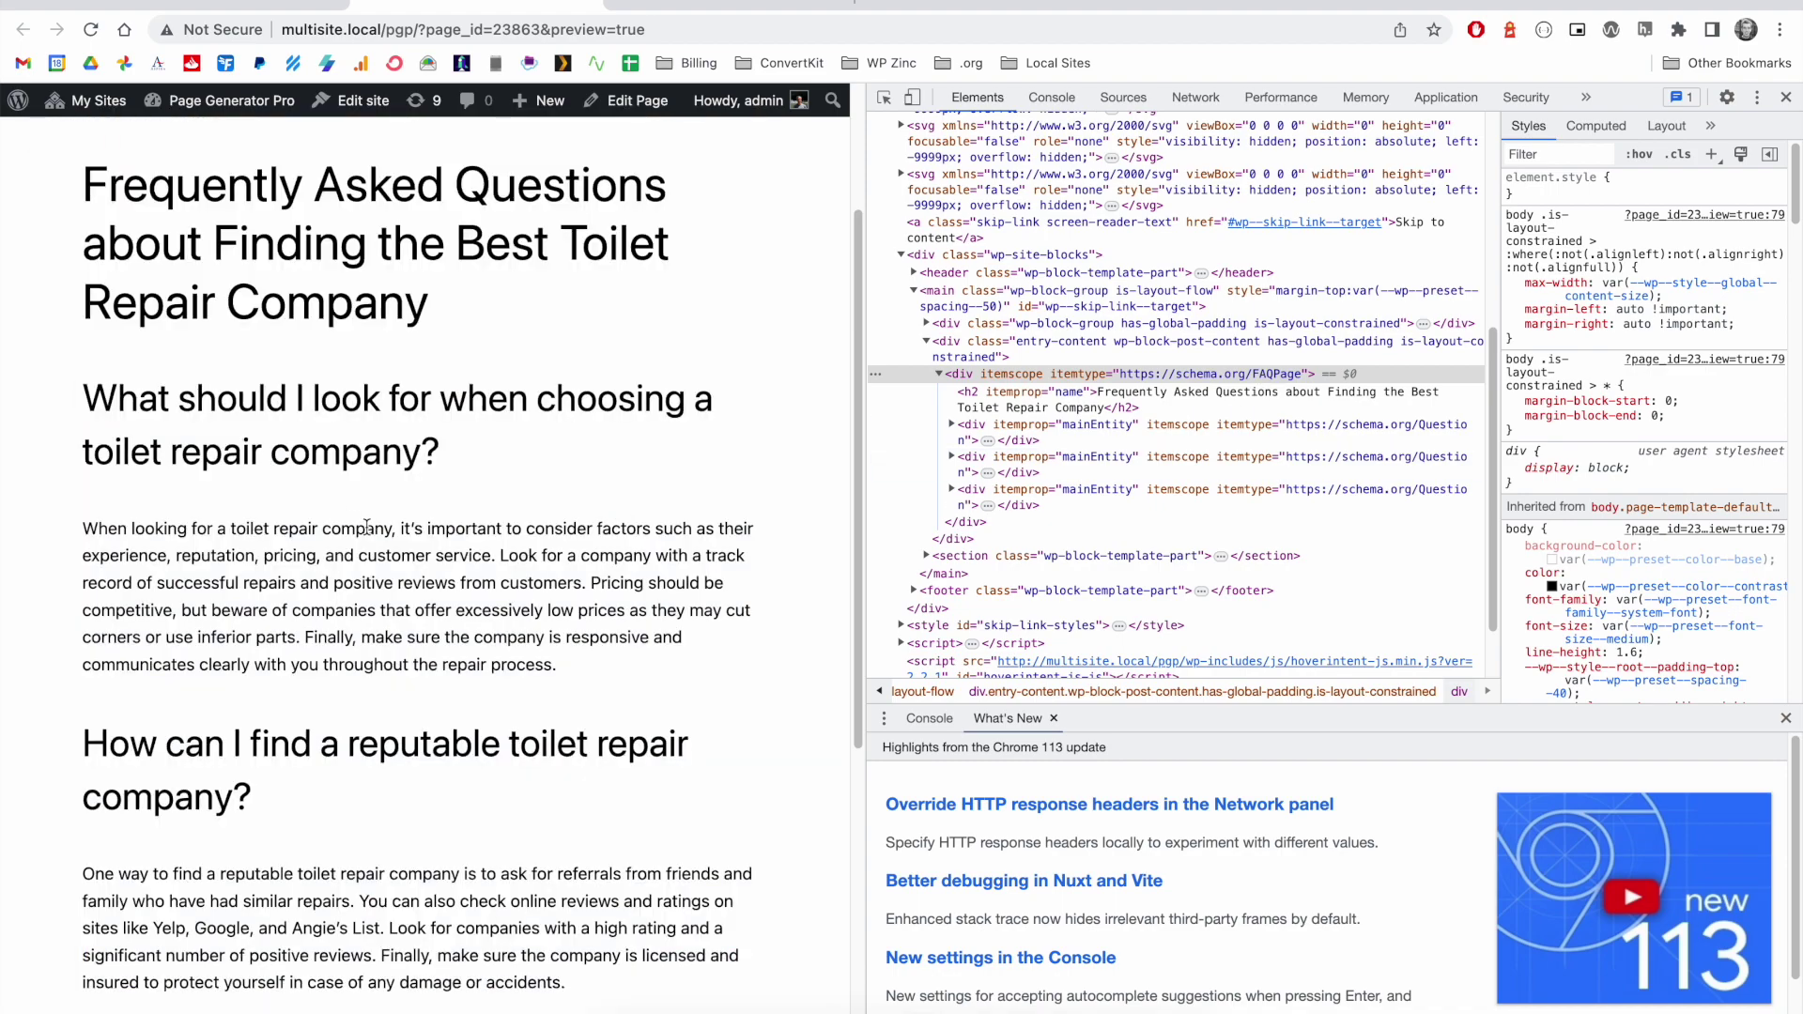
Open a new Chrome tab for a Google search on how to find a good plumber.
{"action": "key", "text": "ctrl+t"}
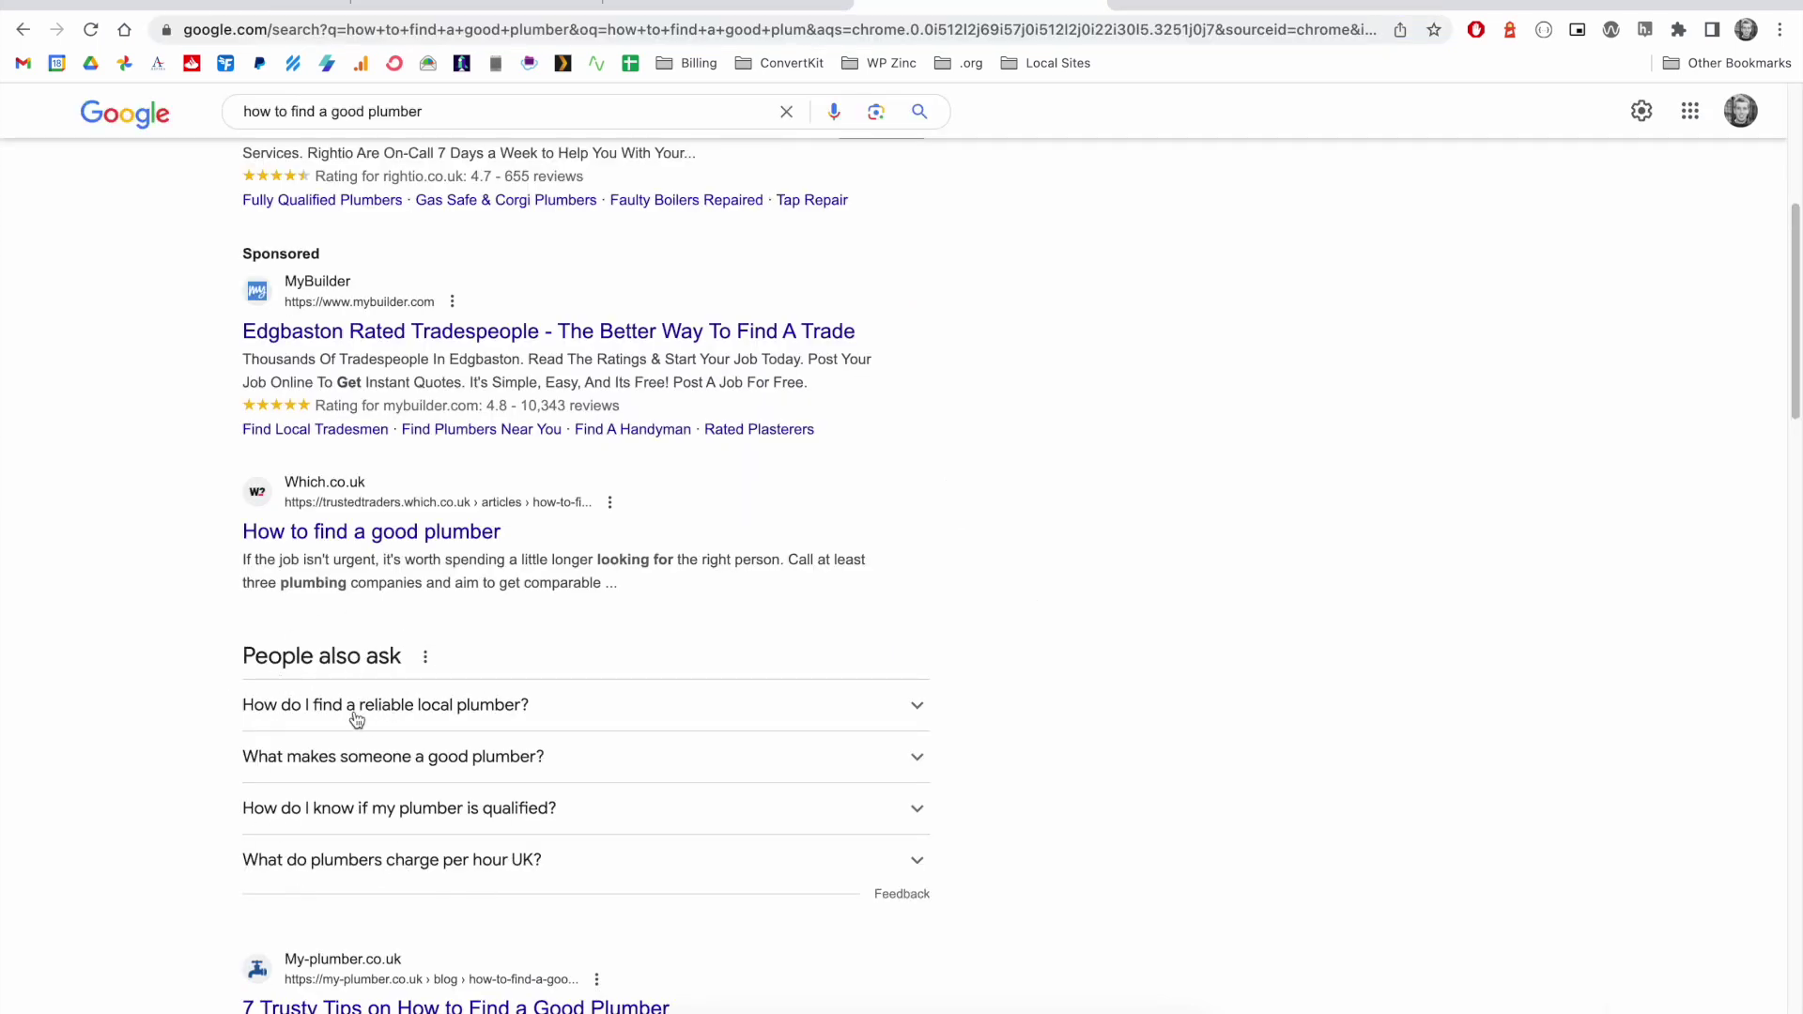
Expand Google's 'How do I find a reliable local plumber?' answer, then go back to the WordPress content group editor.
{"action": "left_click", "coordinate": [916, 710]}
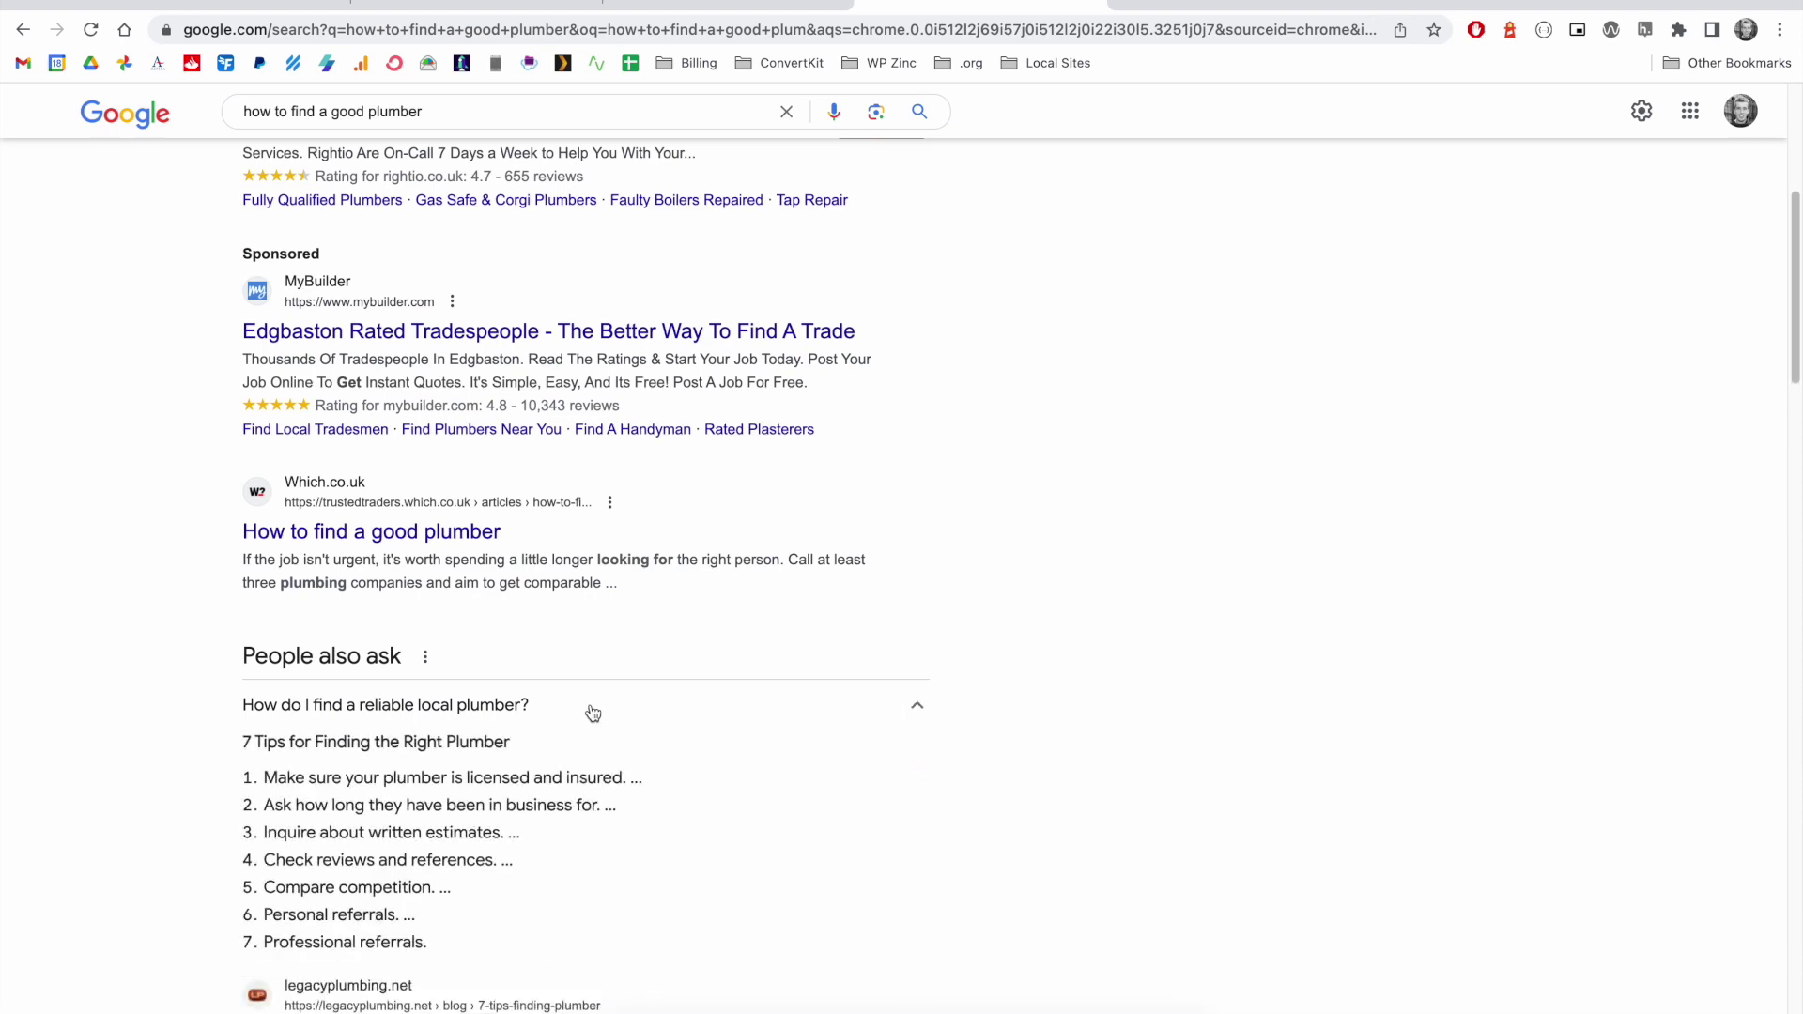
{"action": "scroll", "coordinate": [390, 910], "scroll_direction": "down", "scroll_amount": 1}
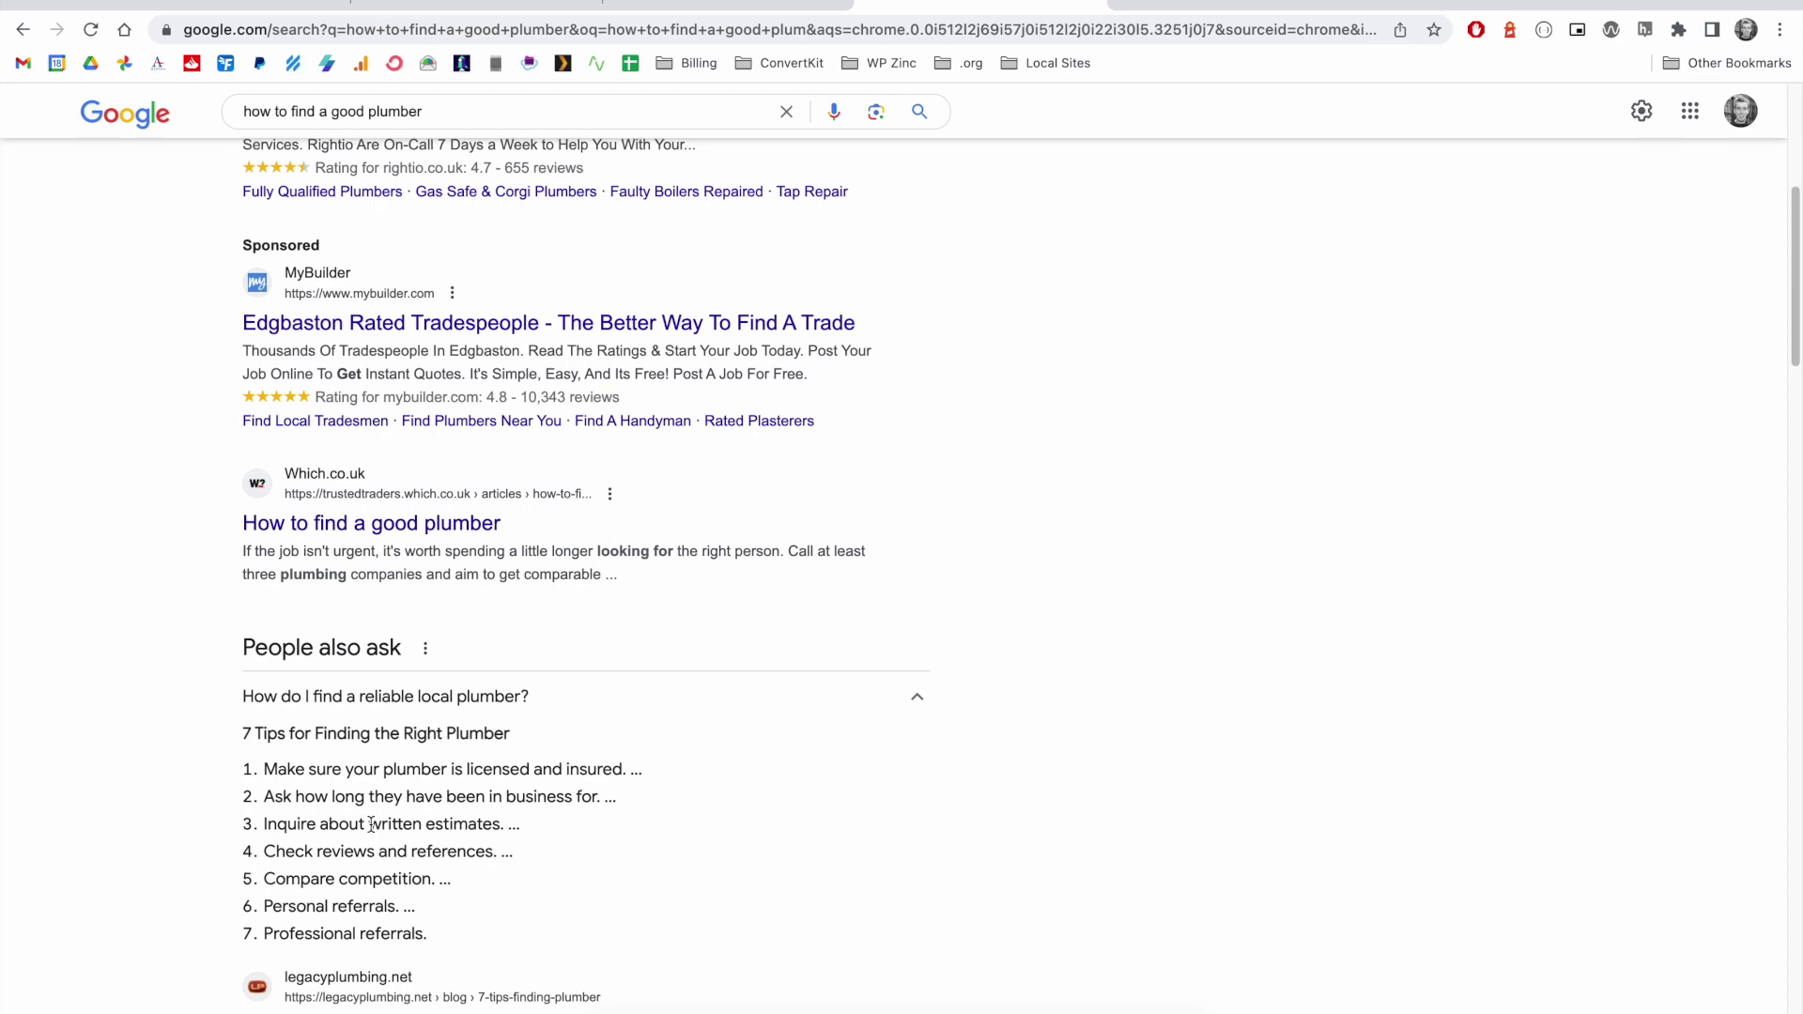
{"action": "left_click", "coordinate": [414, 10]}
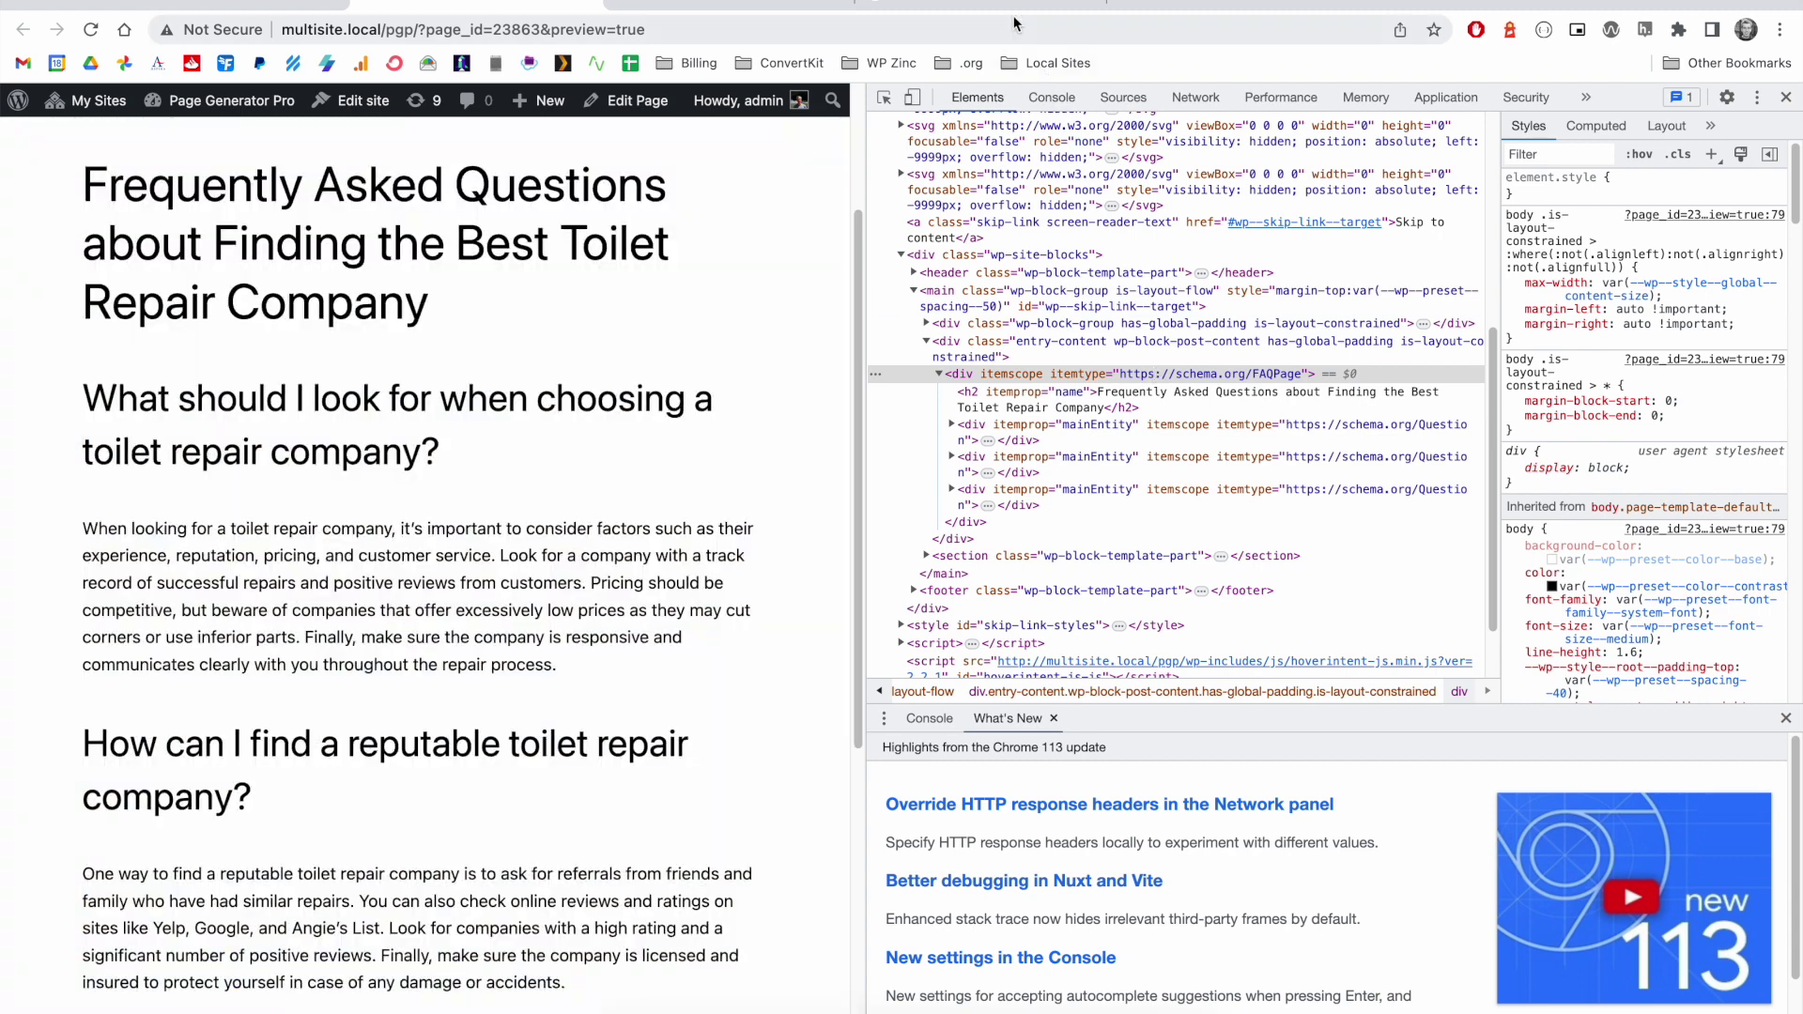
{"action": "left_click", "coordinate": [1005, 8]}
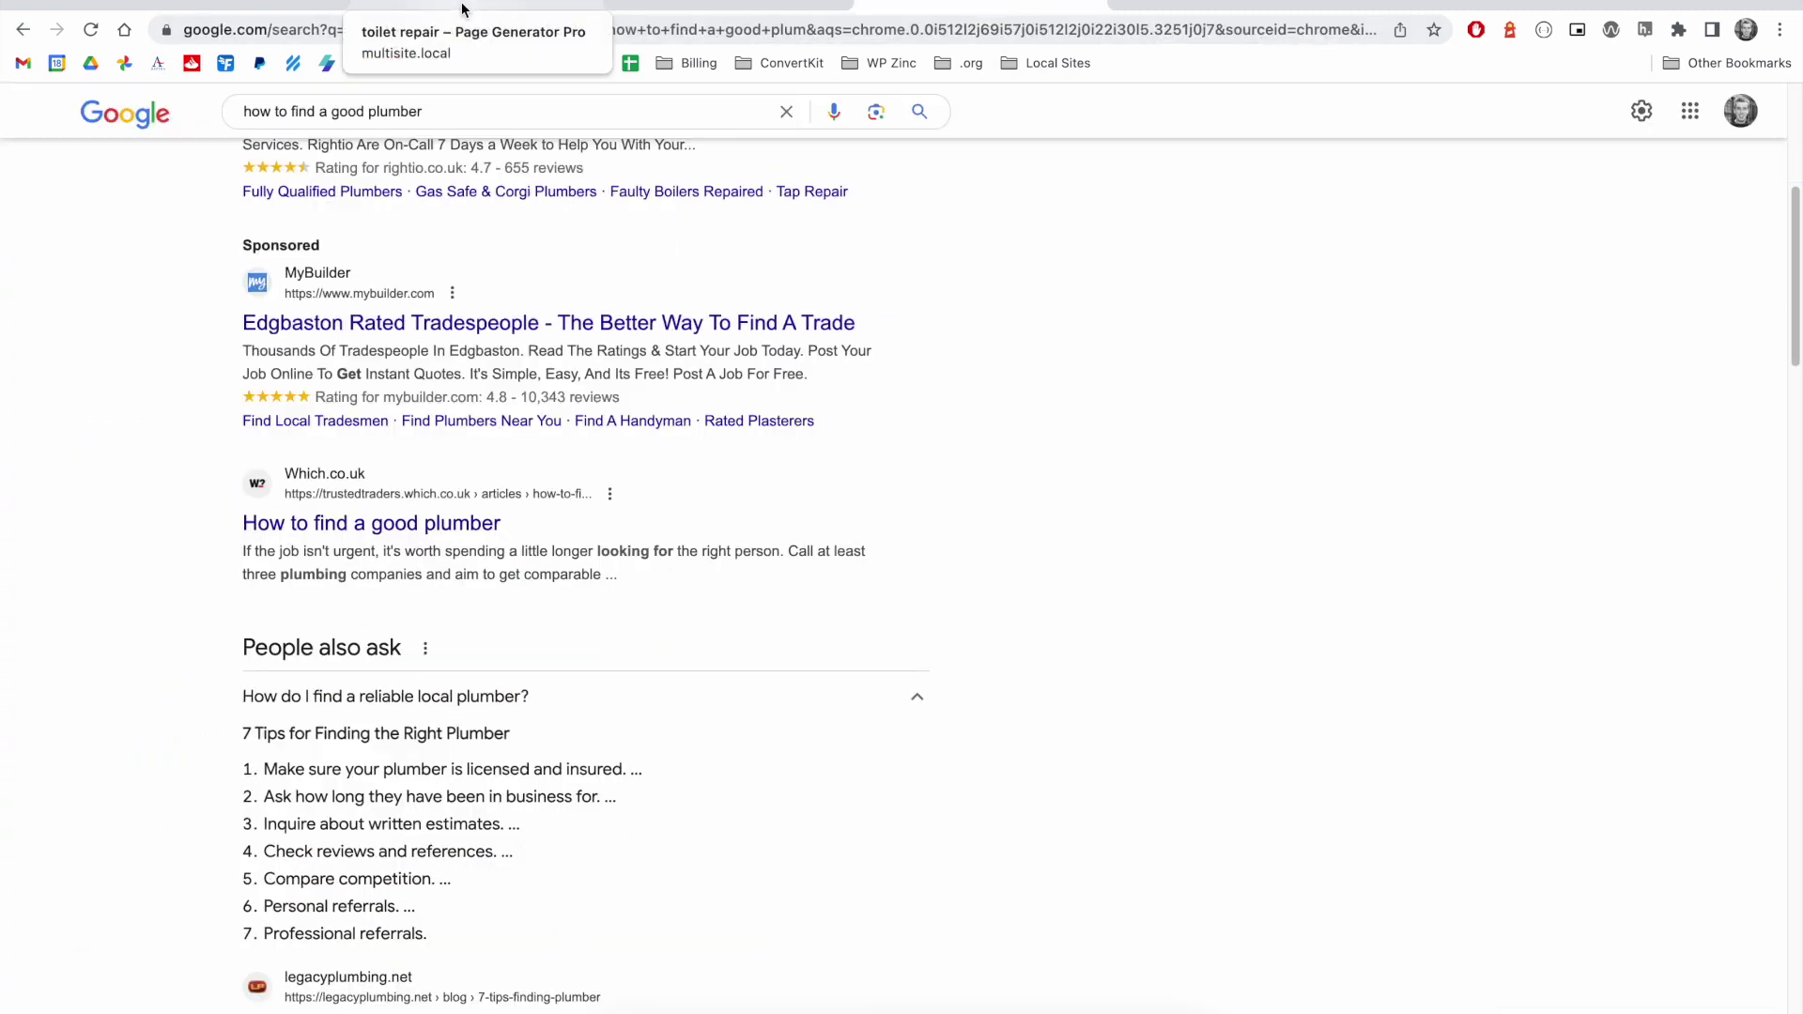
{"action": "left_click", "coordinate": [473, 8]}
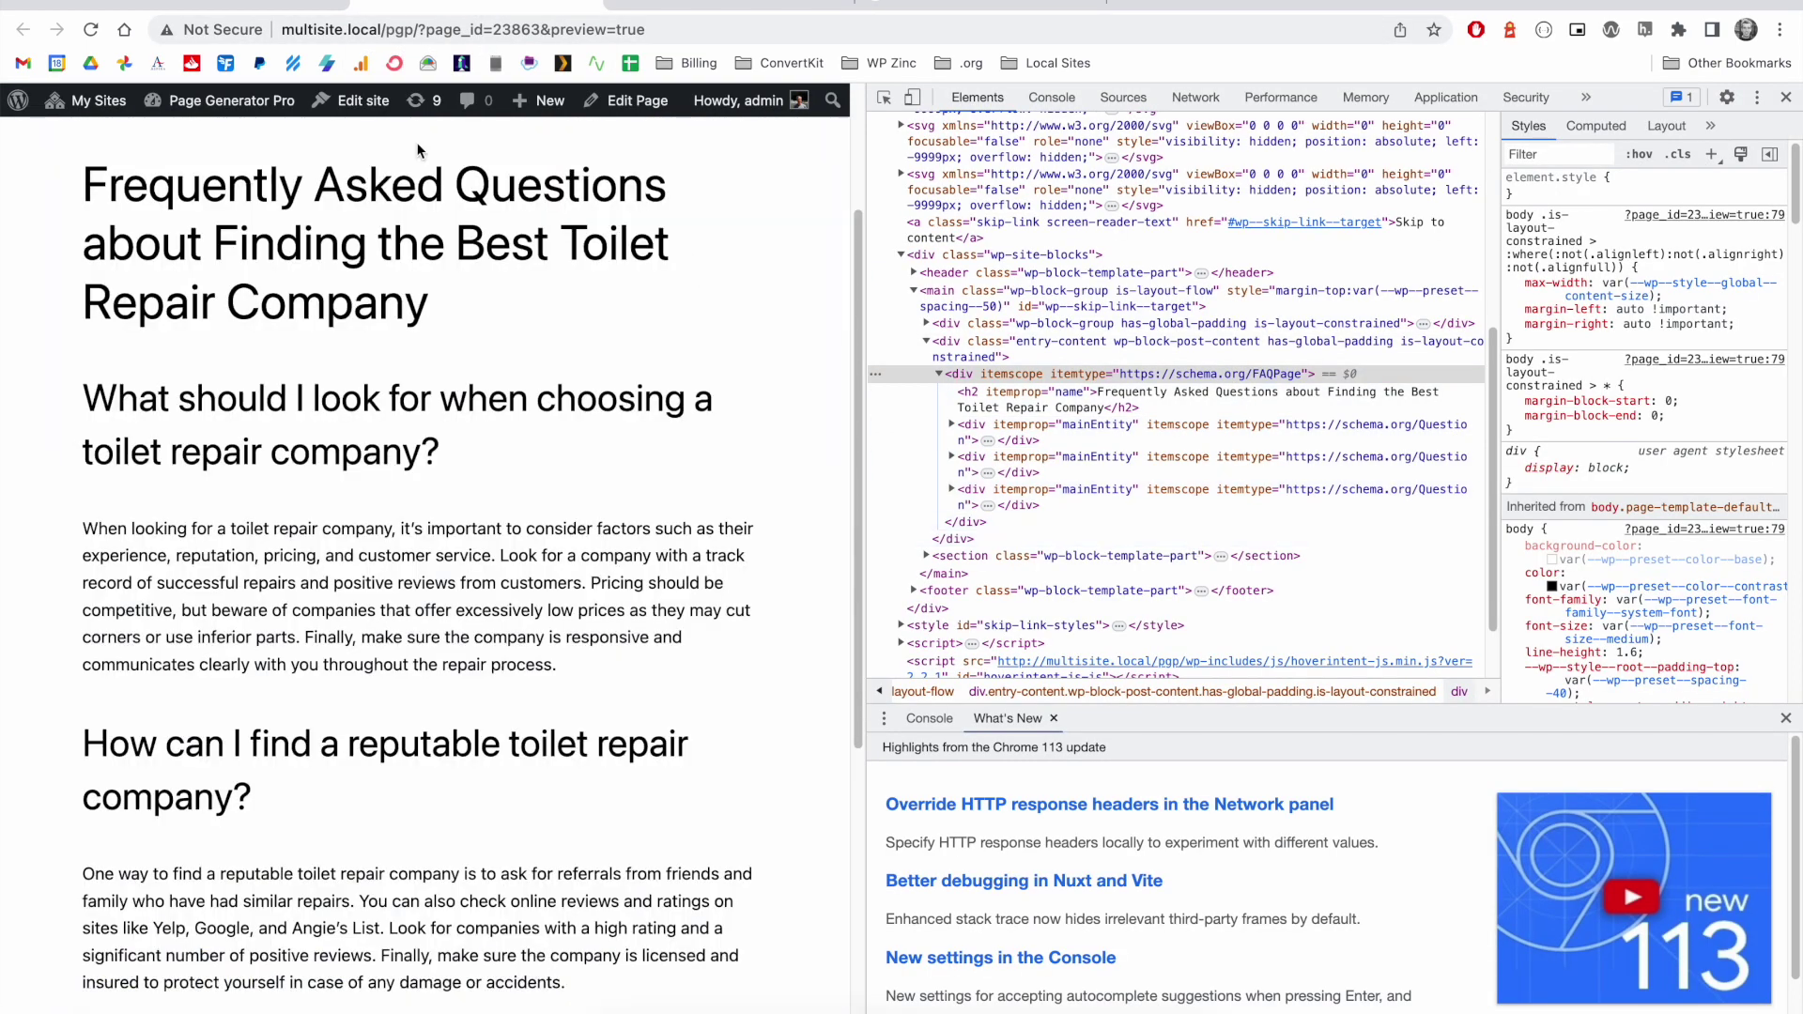
{"action": "key", "text": "ctrl+shift+Tab"}
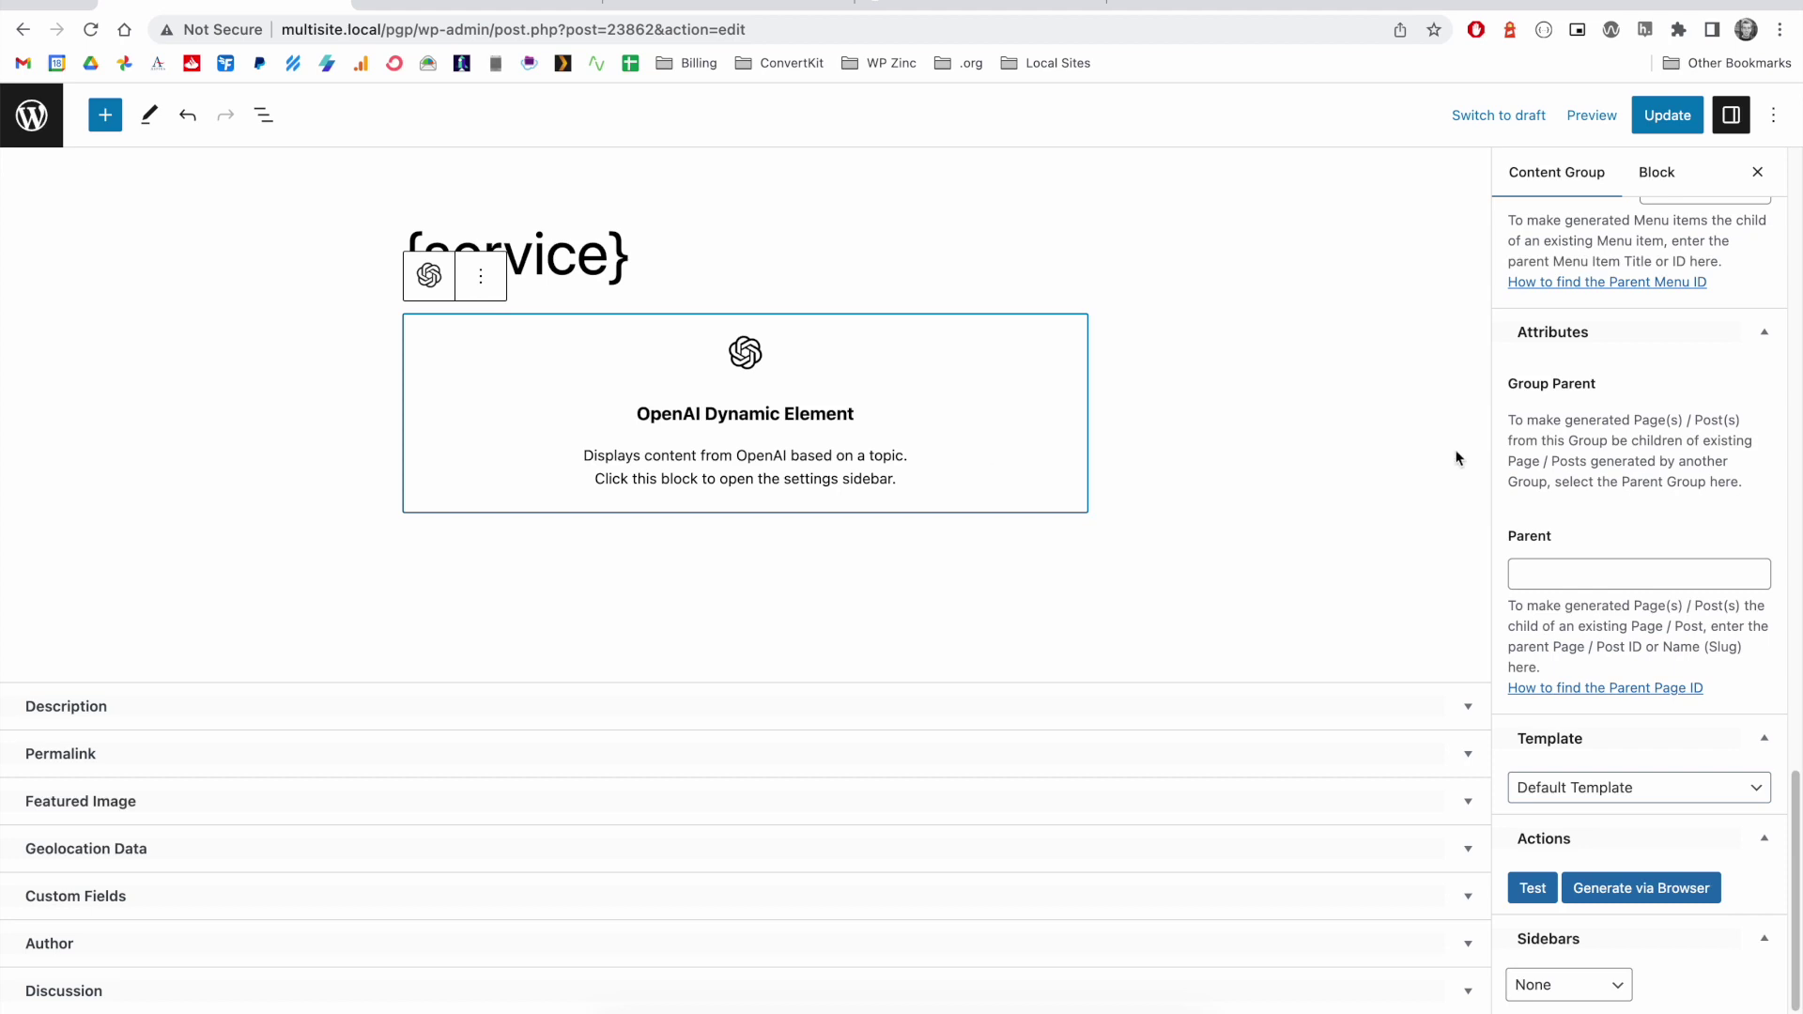
Set the OpenAI element's content type to Paragraph with a 150-word limit.
{"action": "left_click", "coordinate": [1654, 190]}
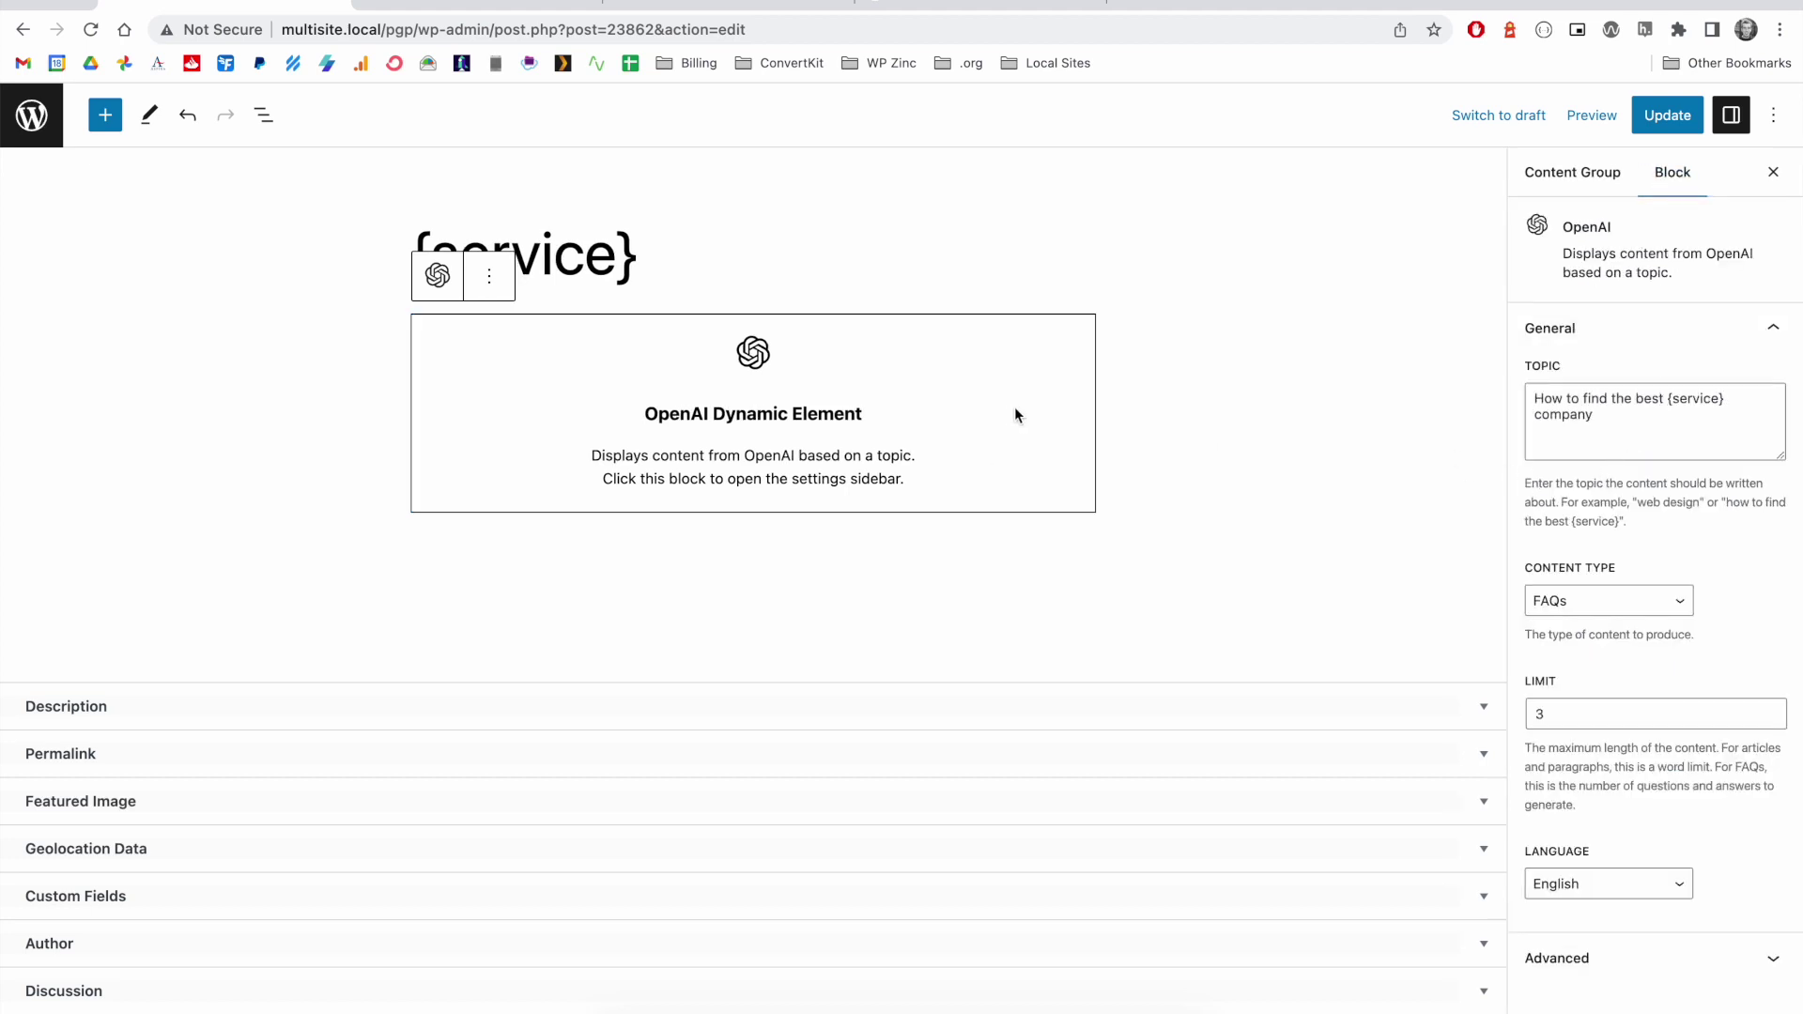
{"action": "left_click", "coordinate": [1585, 600]}
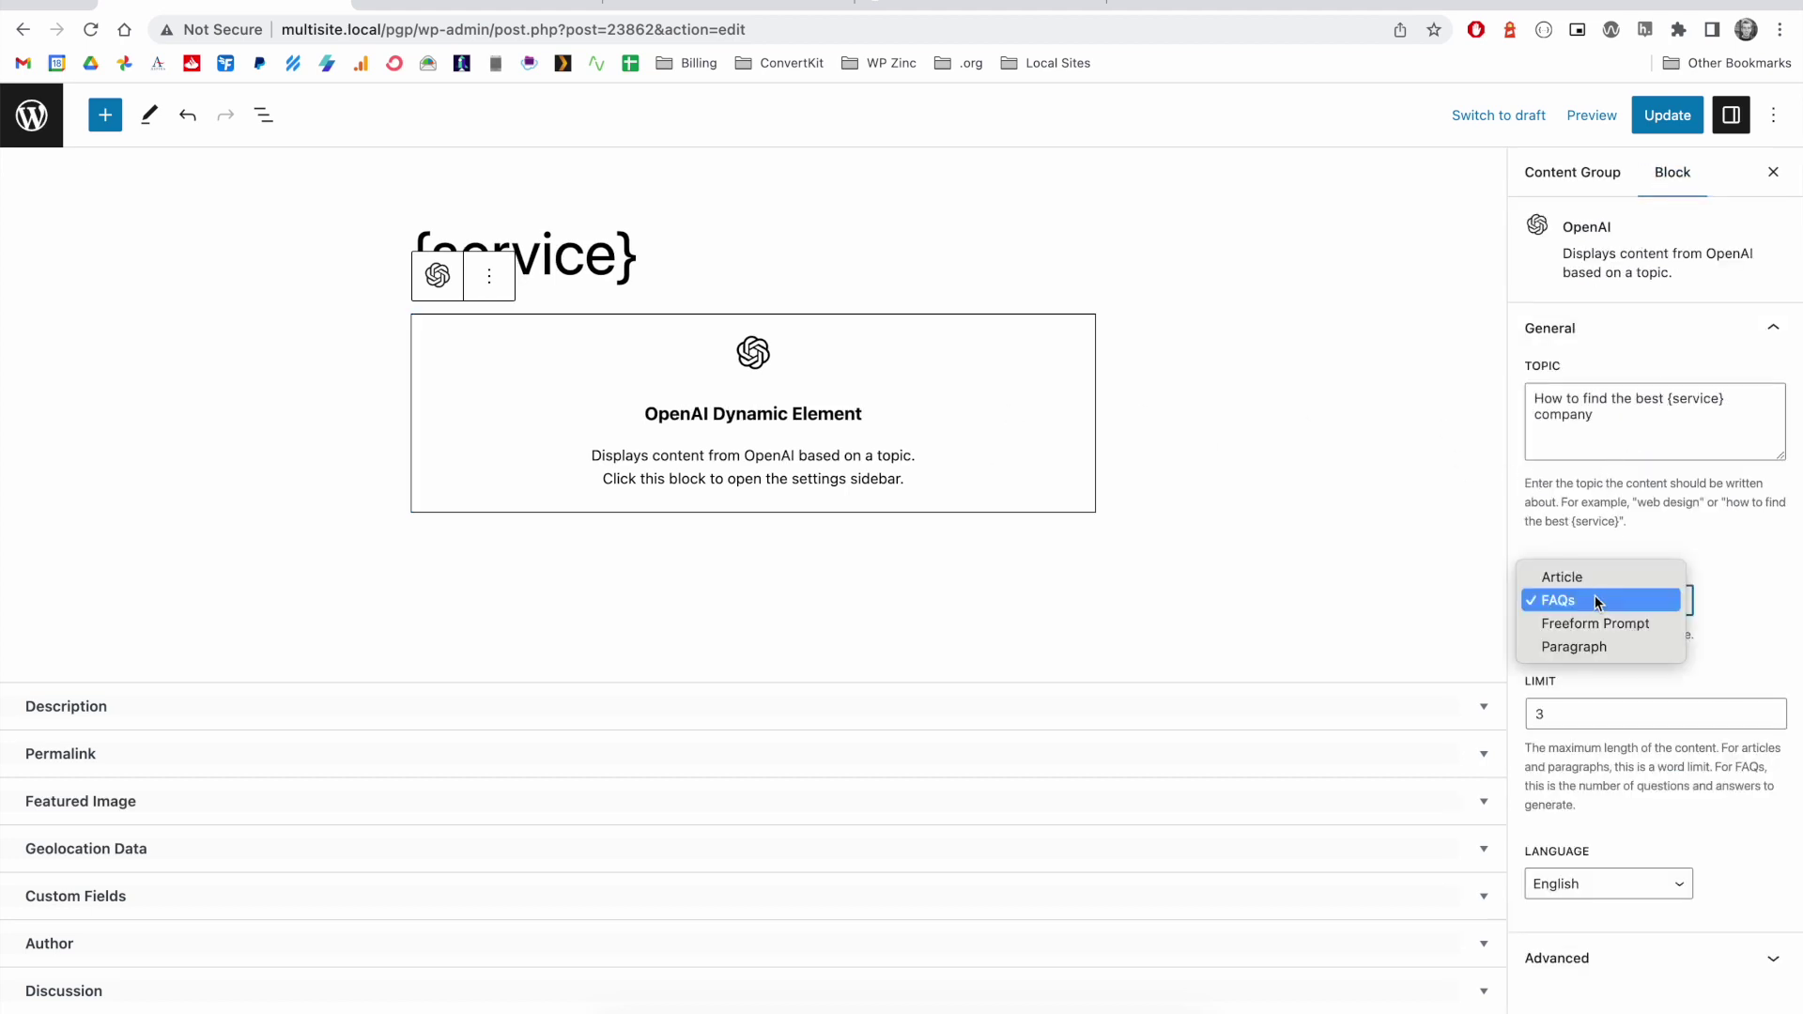
{"action": "left_click", "coordinate": [1591, 644]}
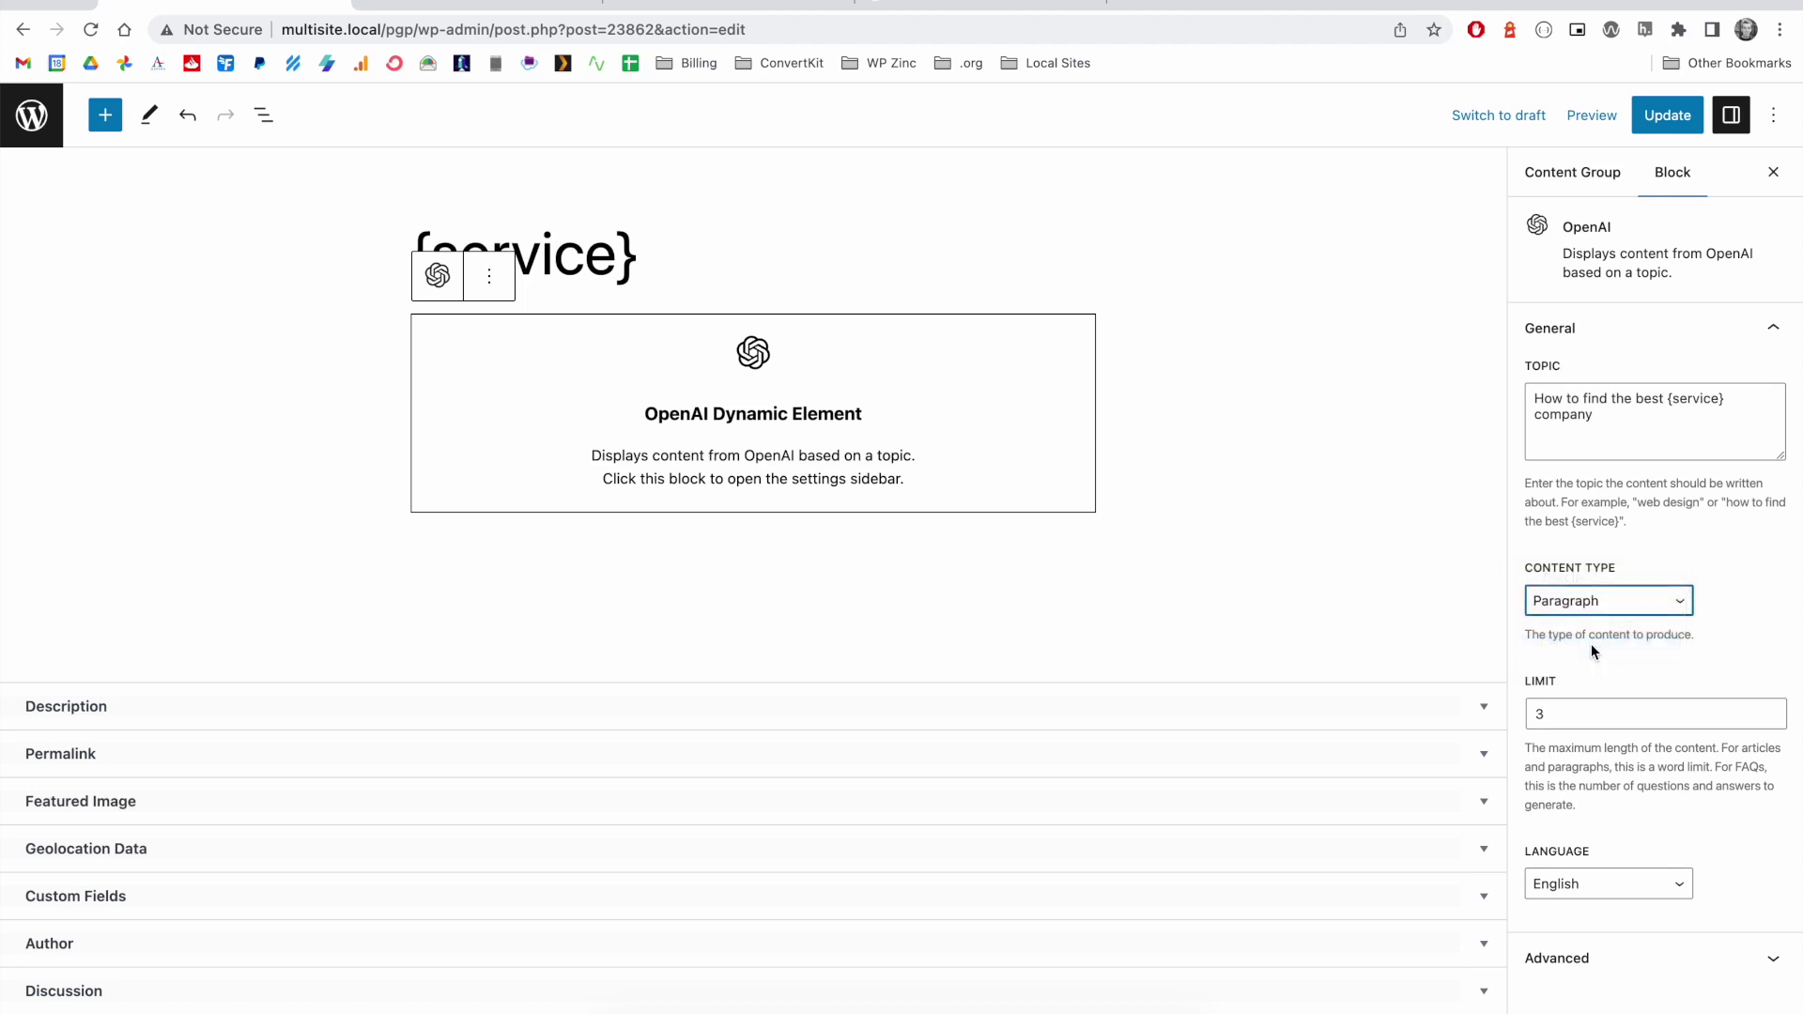
{"action": "double_click", "coordinate": [1565, 714]}
{"action": "type", "text": "150"}
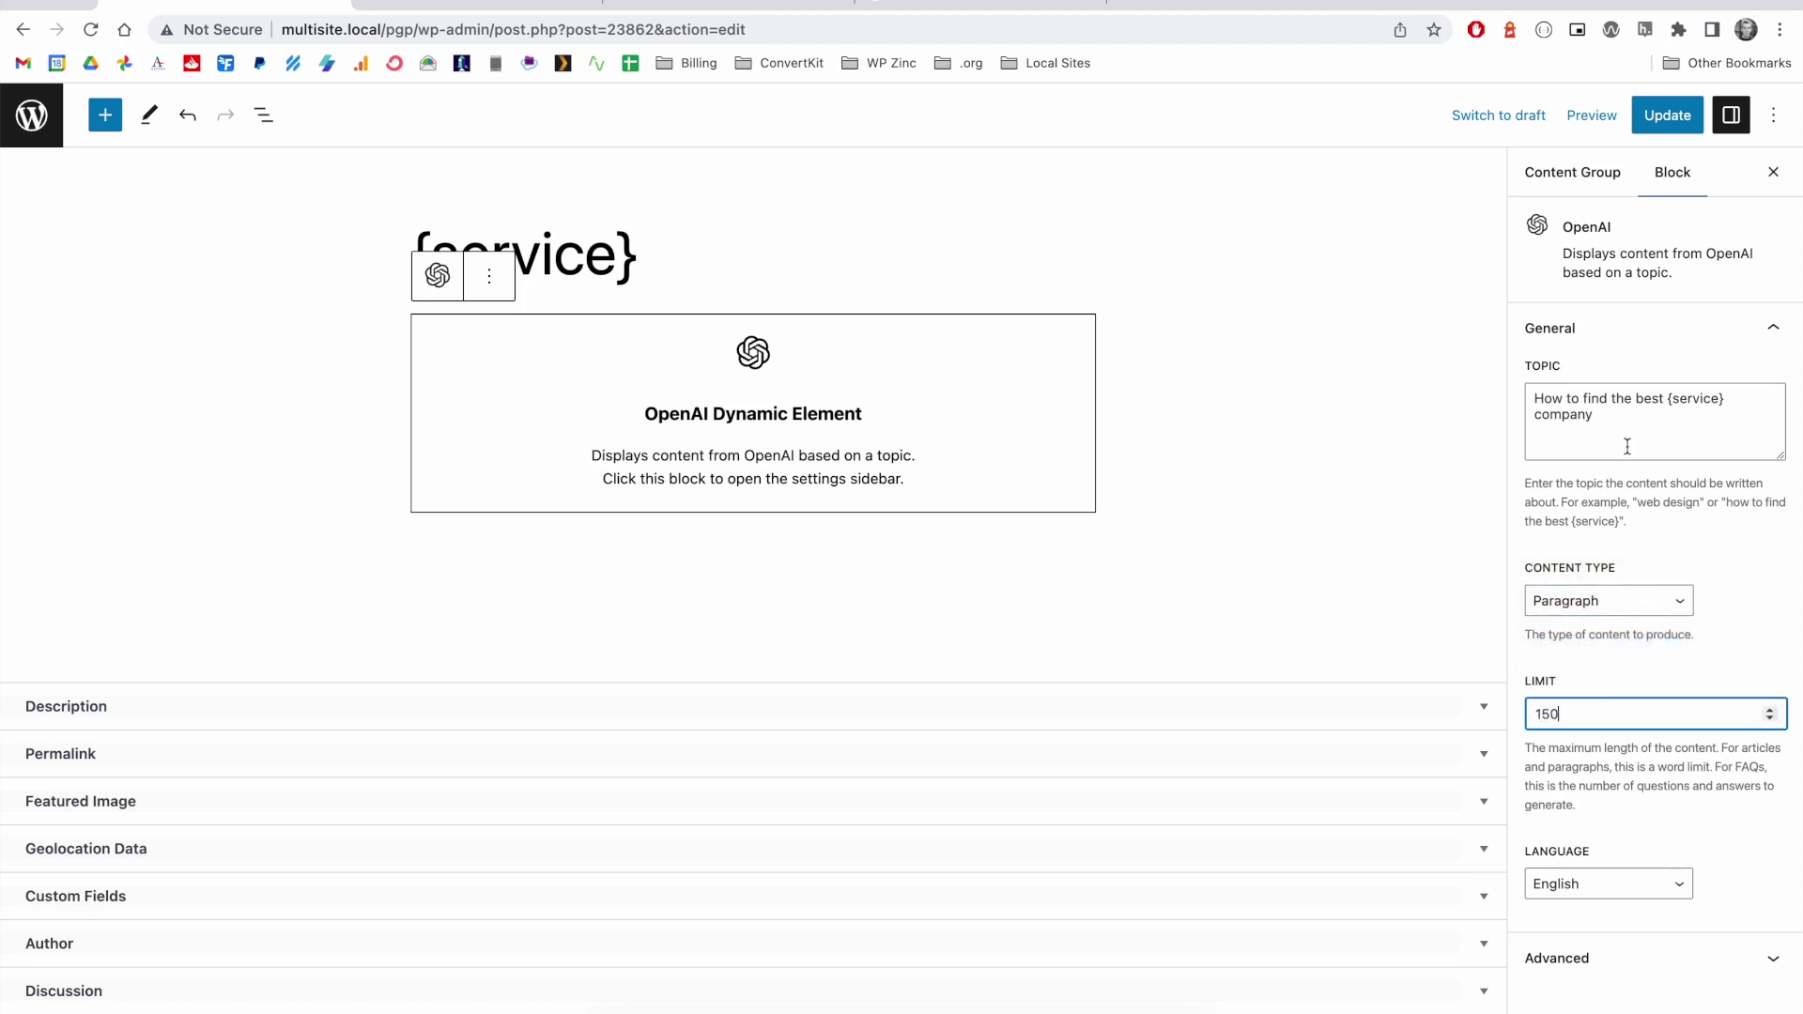
{"action": "left_click", "coordinate": [1603, 414]}
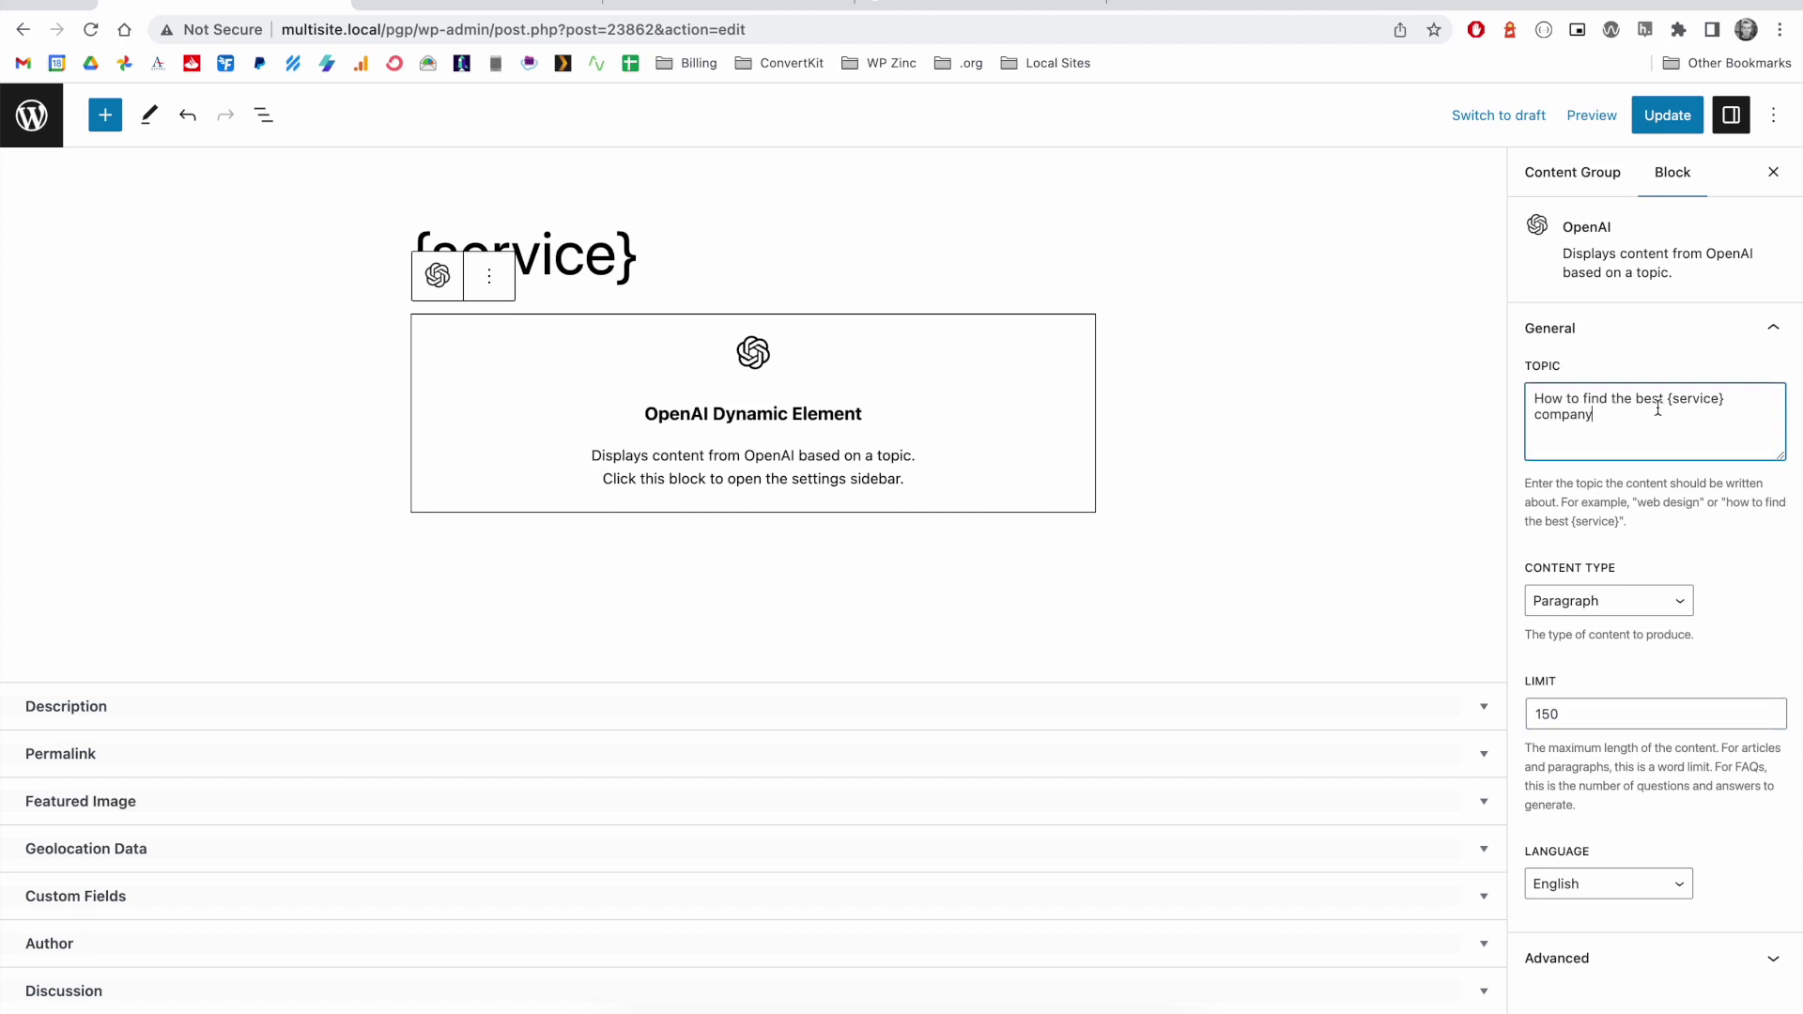
Save the content group, generate a draft test page, and open its preview.
{"action": "left_click", "coordinate": [1667, 115]}
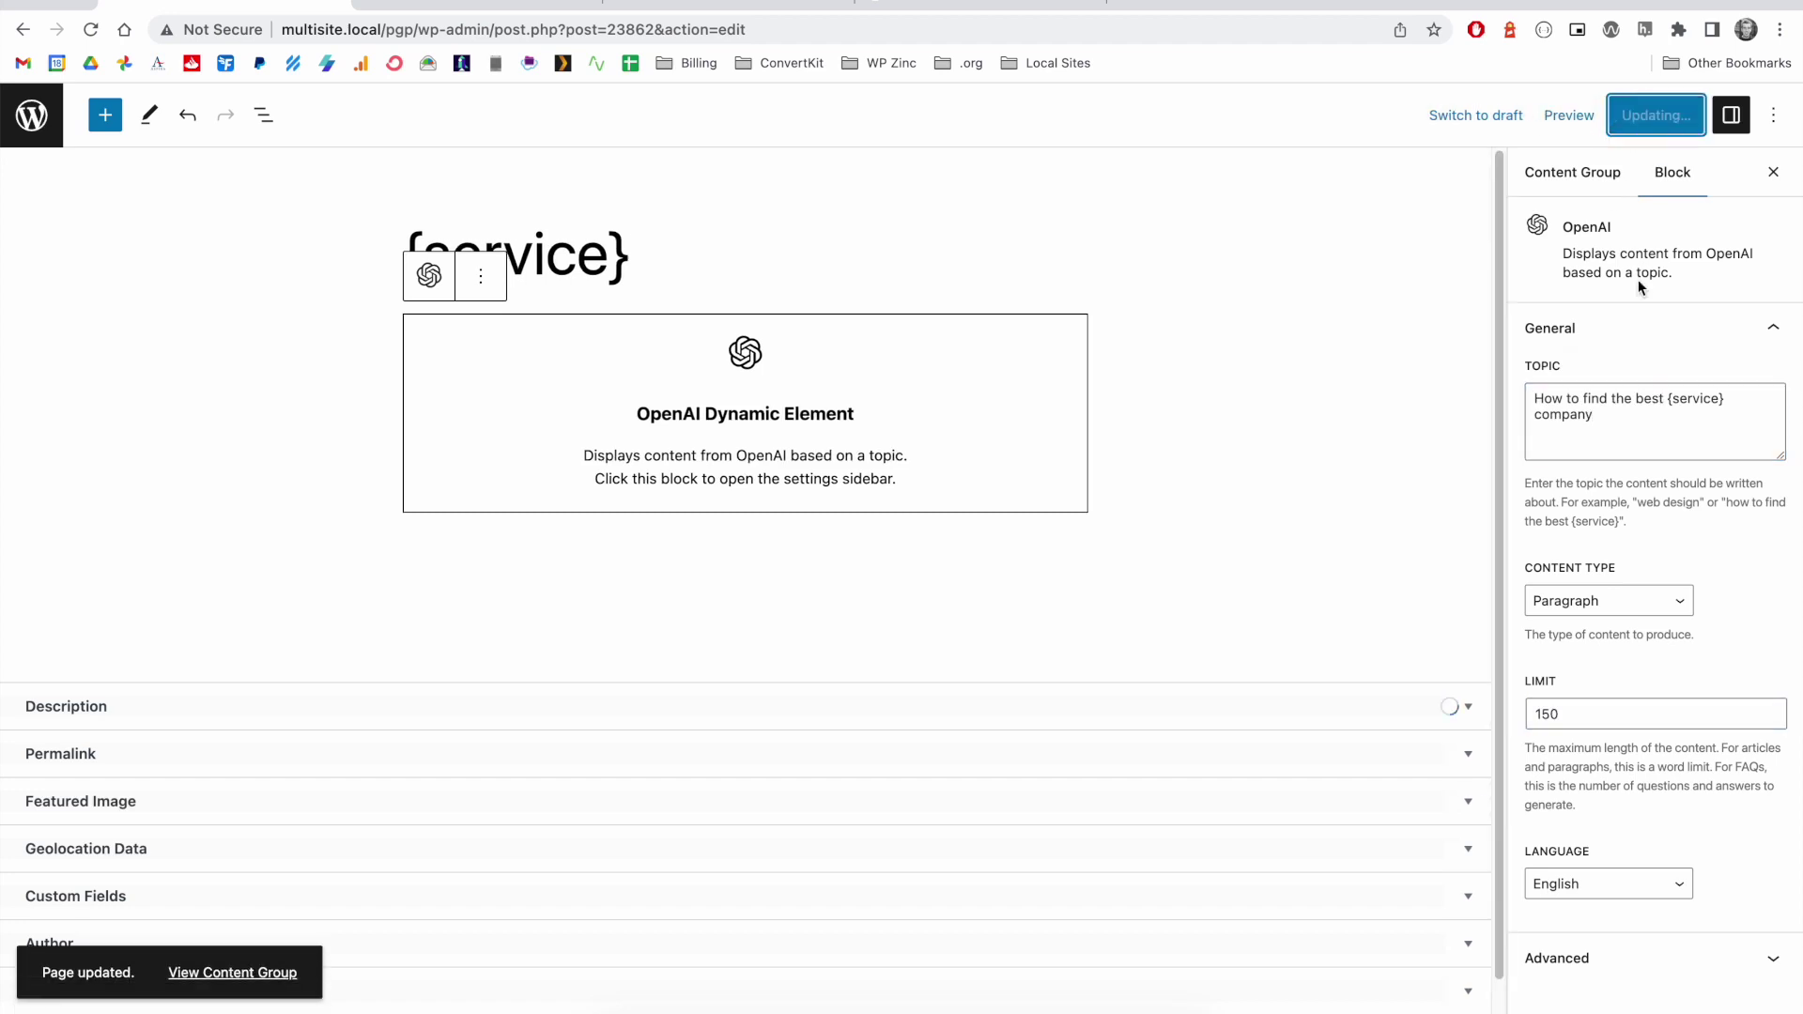
{"action": "left_click", "coordinate": [1584, 180]}
{"action": "scroll", "coordinate": [1688, 759], "scroll_direction": "down", "scroll_amount": 20}
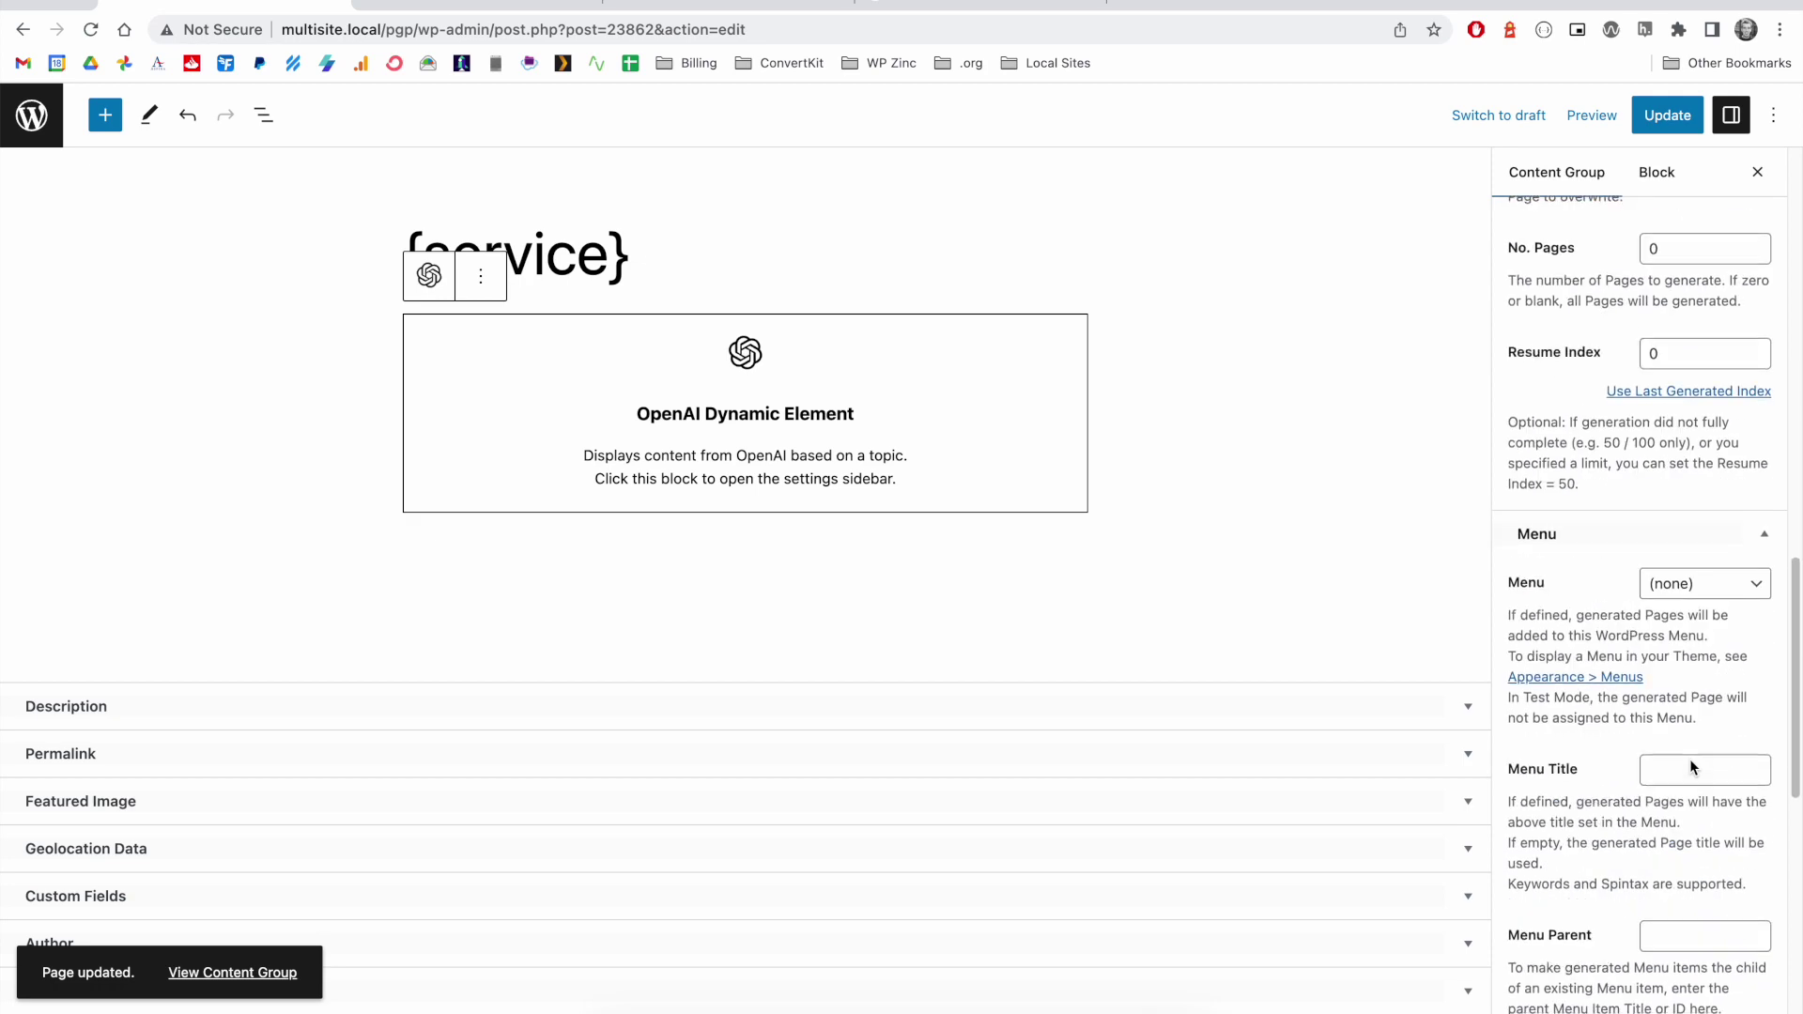
{"action": "left_click", "coordinate": [1532, 929]}
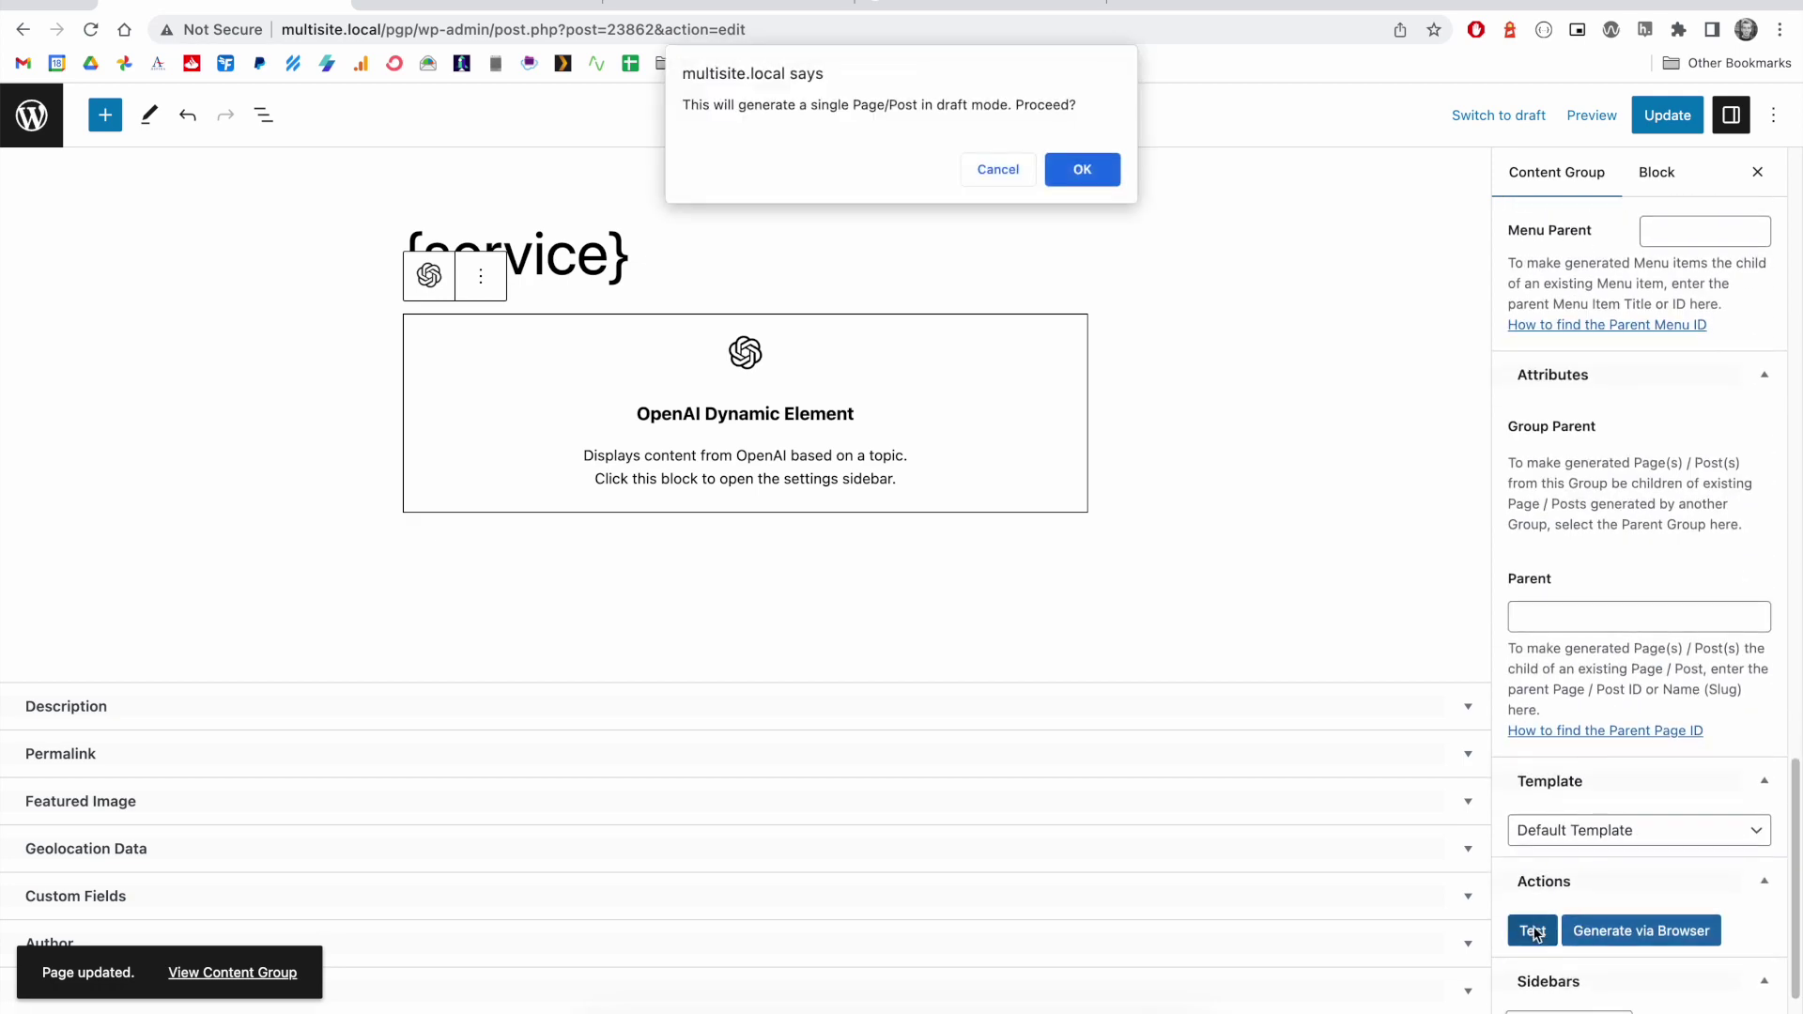
{"action": "left_click", "coordinate": [1081, 169]}
{"action": "left_click", "coordinate": [739, 545]}
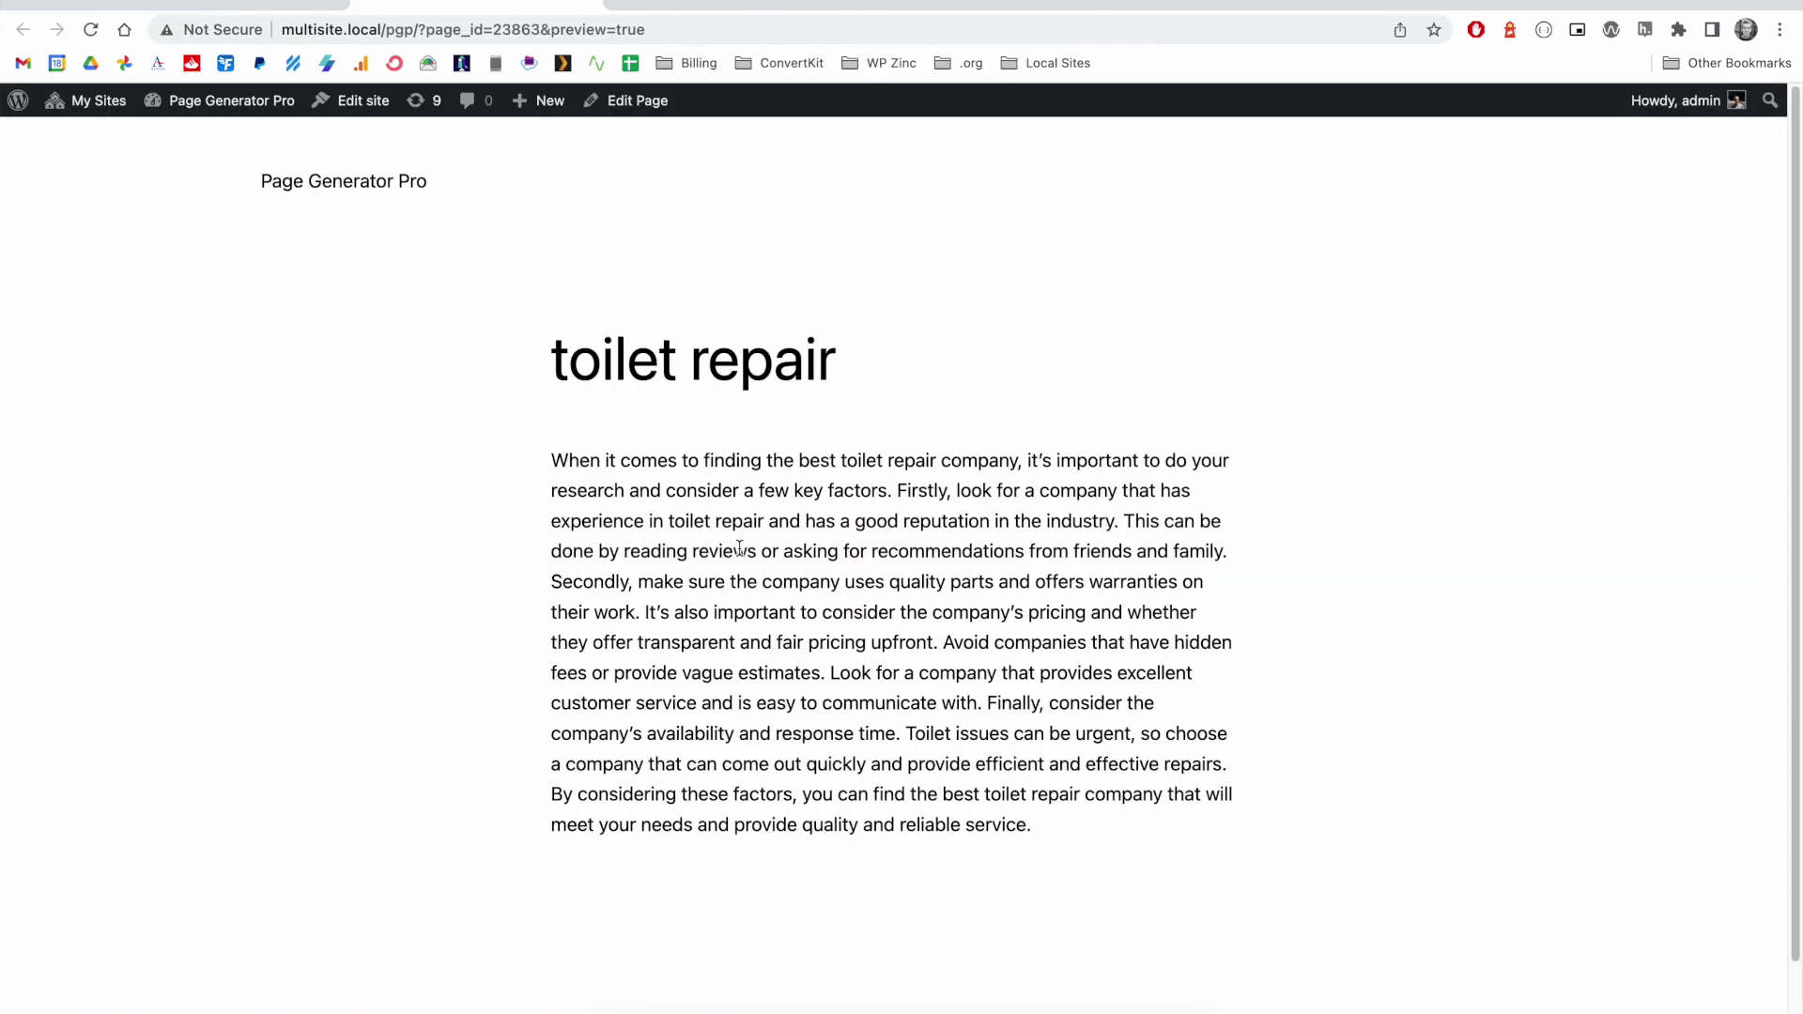
Select the generated paragraph on the toilet repair test page to check it.
{"action": "left_click_drag", "start_coordinate": [1033, 827], "coordinate": [552, 462]}
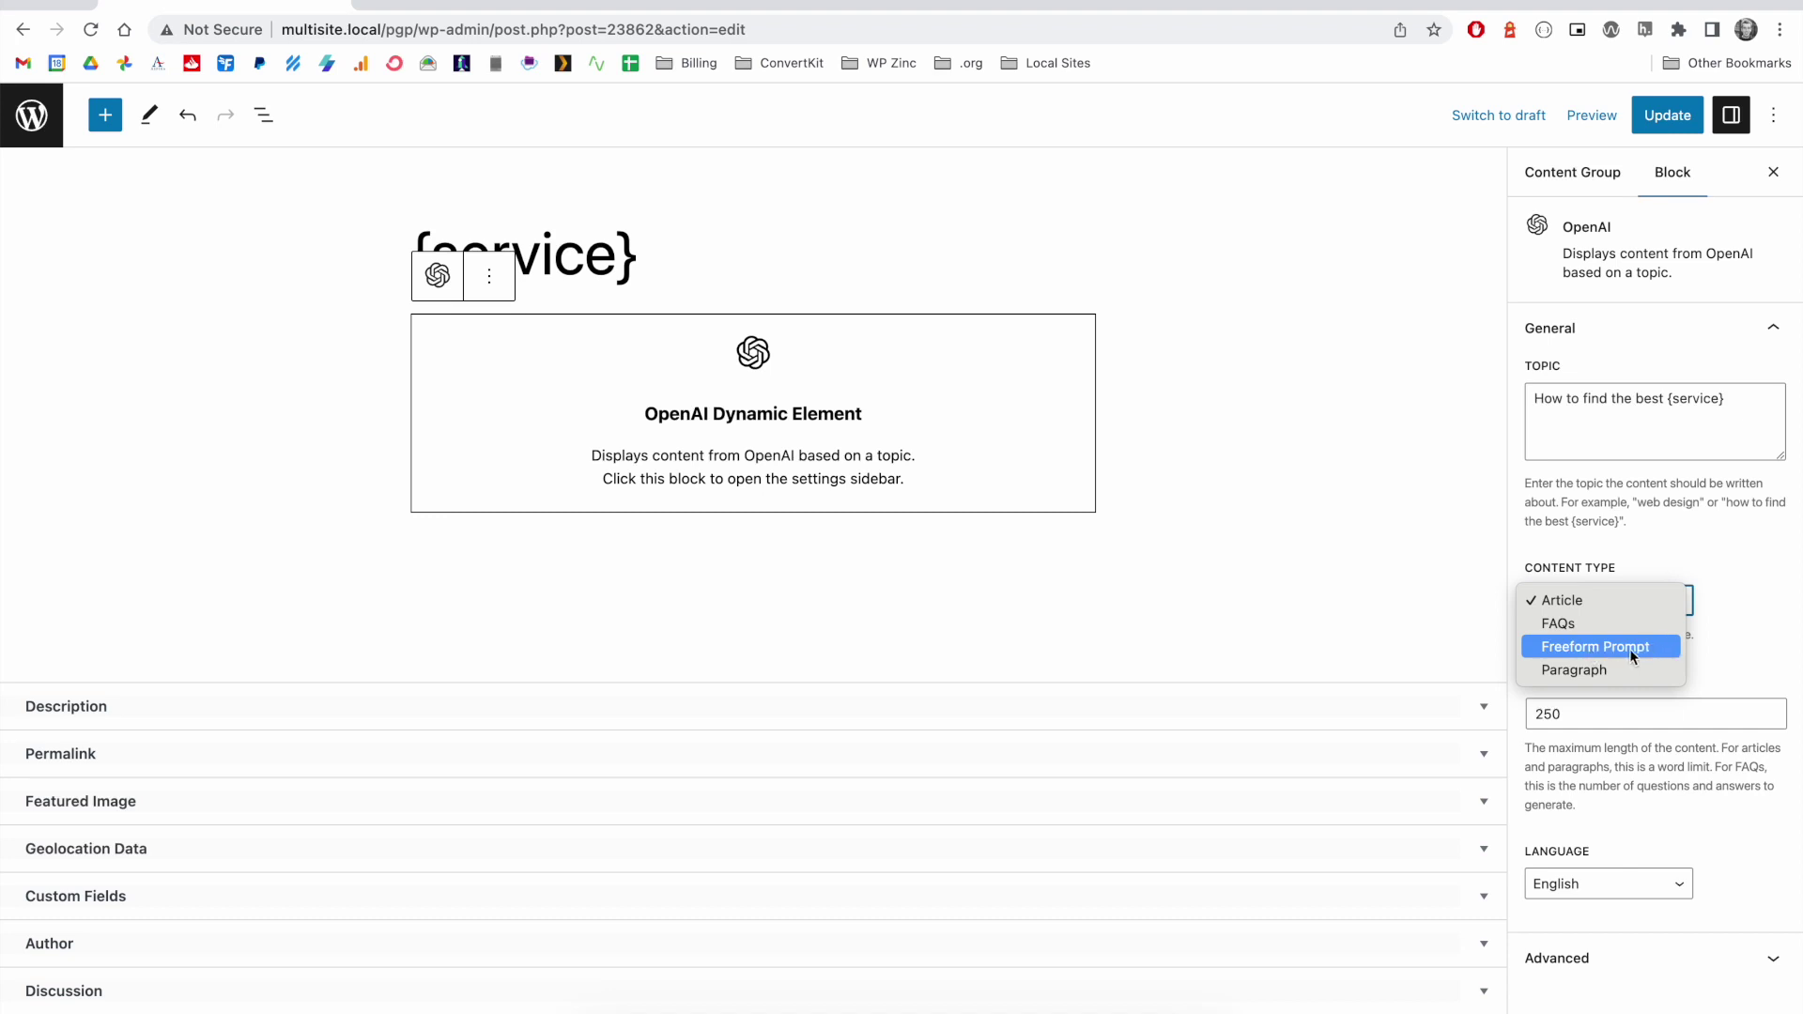
Make the OpenAI element a Freeform Prompt asking for an informal 250-word {service} article with h2/paragraph tags, and save.
{"action": "left_click", "coordinate": [1630, 648]}
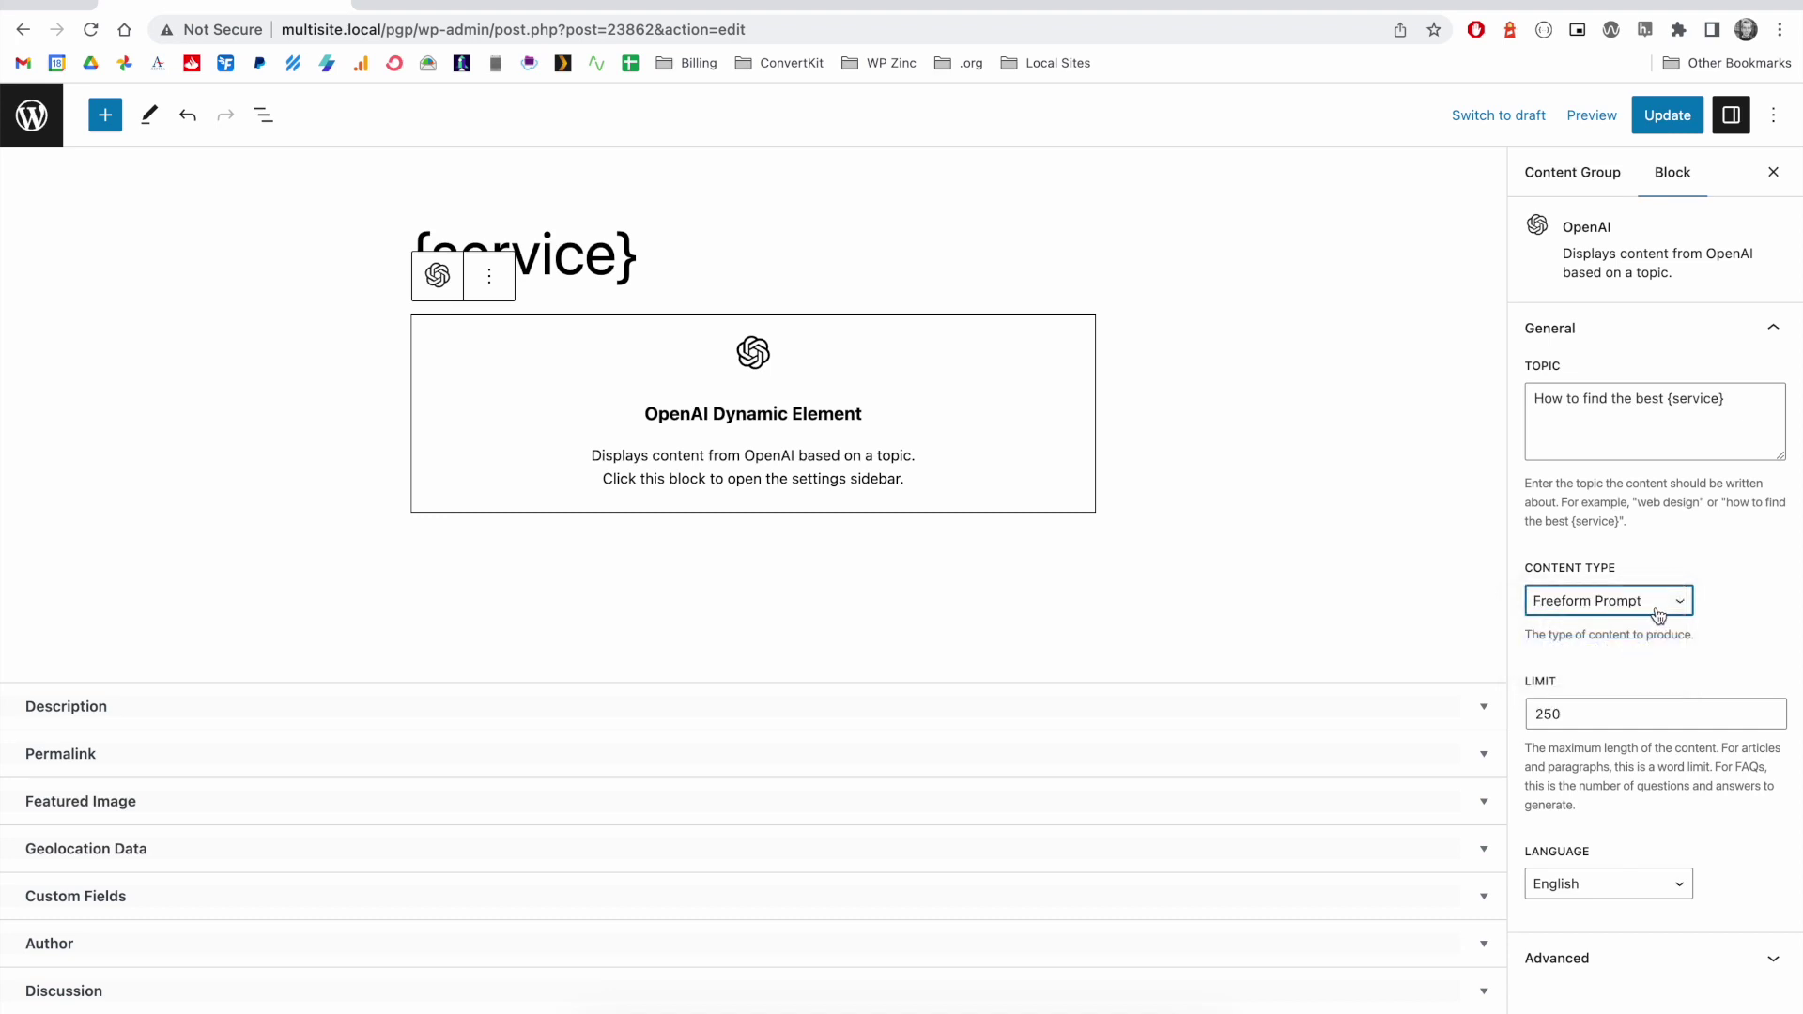
{"action": "left_click", "coordinate": [1601, 414]}
{"action": "triple_click", "coordinate": [1601, 414]}
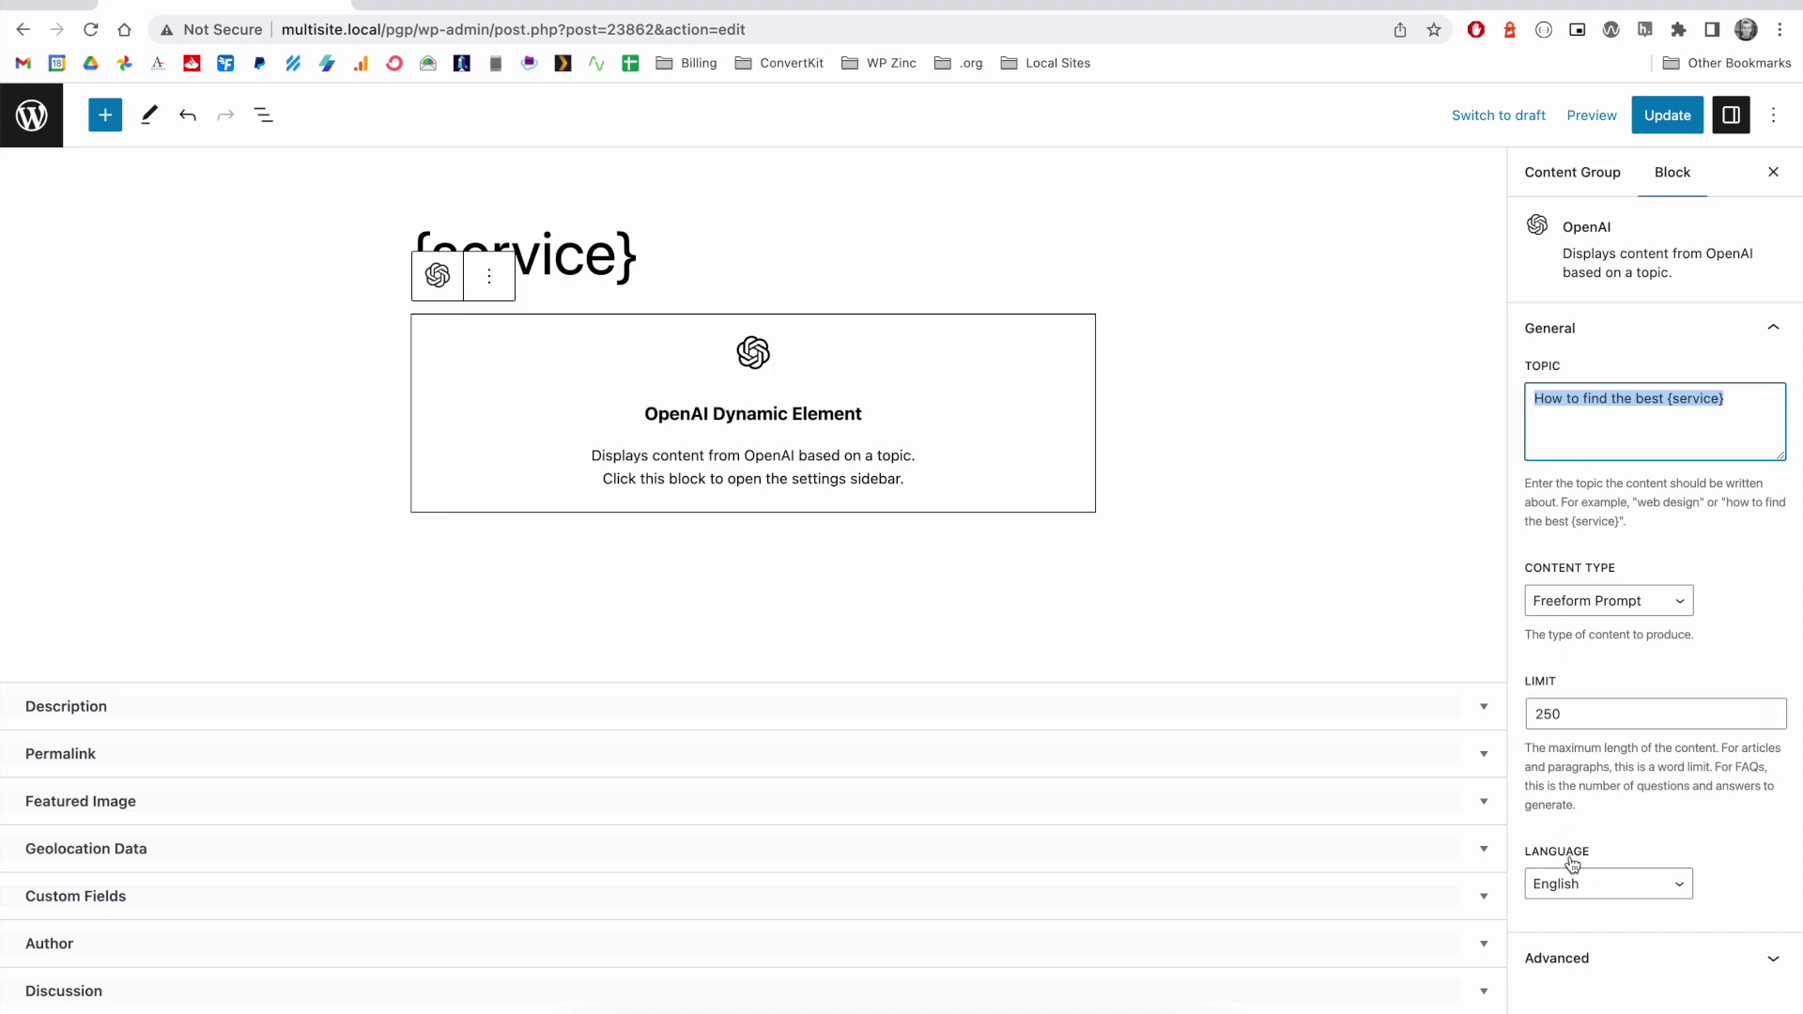
{"action": "left_click", "coordinate": [1626, 402]}
{"action": "left_click_drag", "start_coordinate": [1739, 398], "coordinate": [1500, 400]}
{"action": "type", "text": "Crea"}
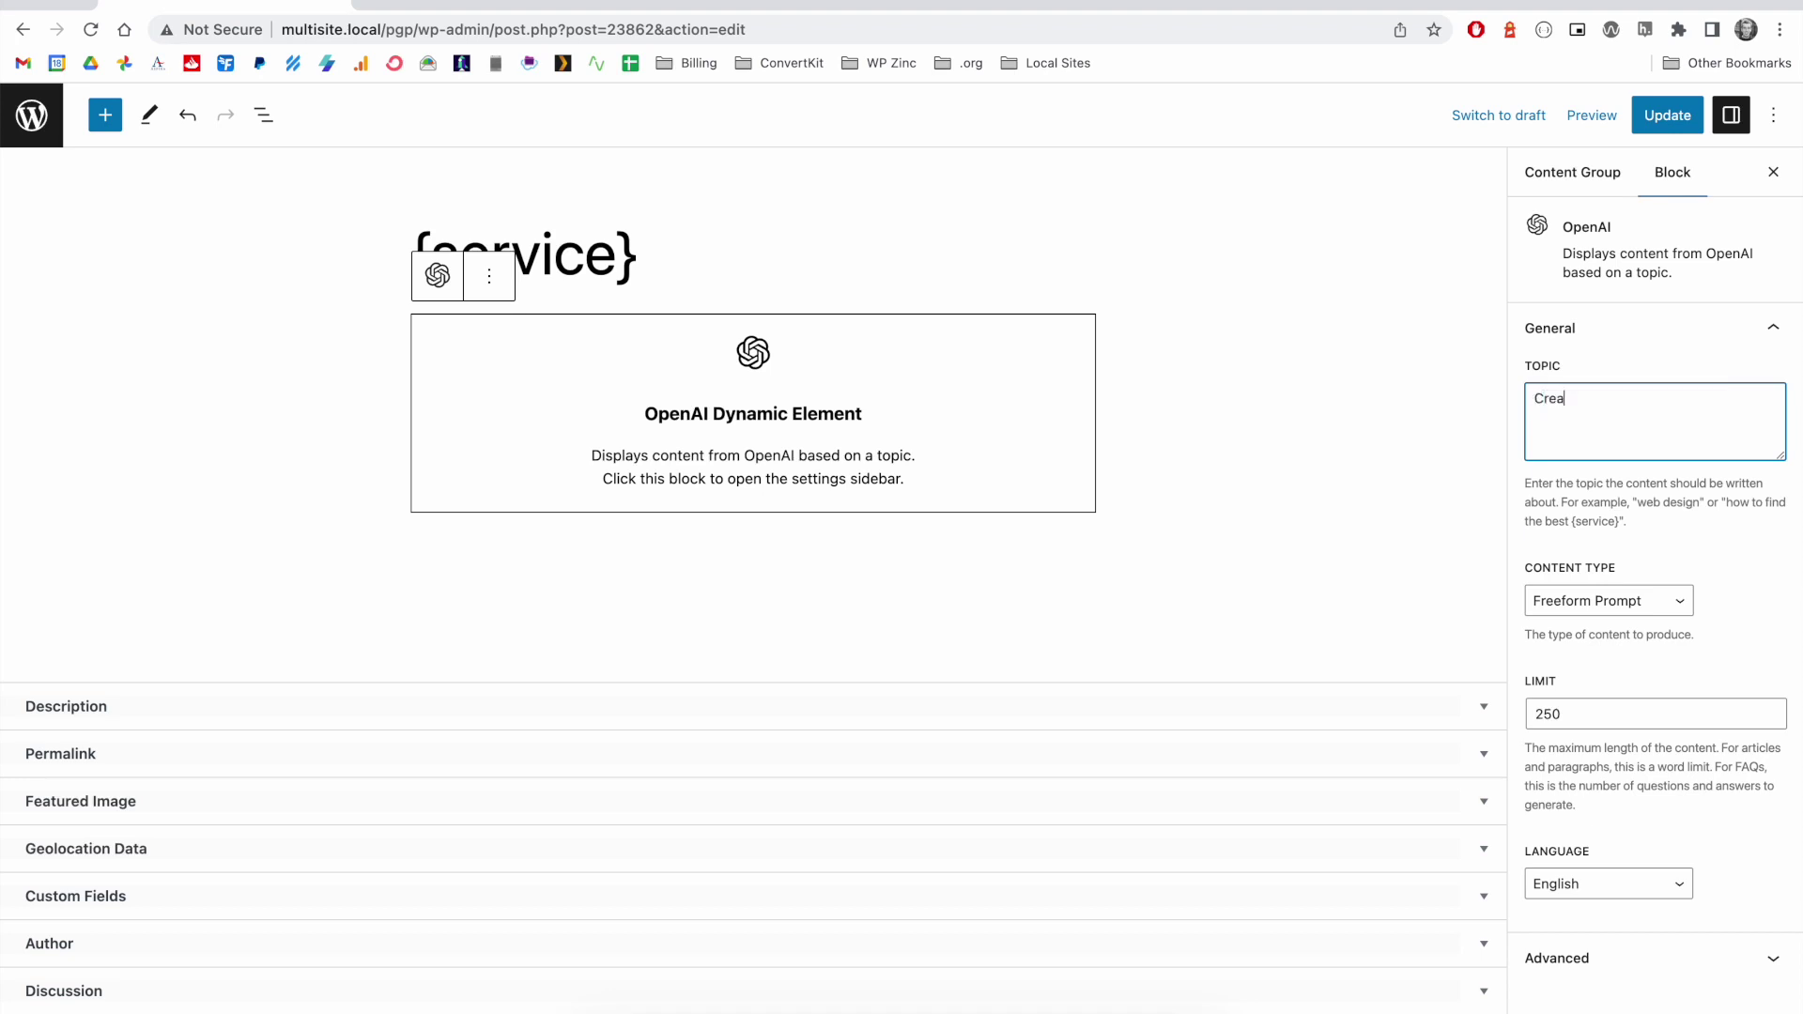
{"action": "type", "text": "te a 250 word article about {service}"}
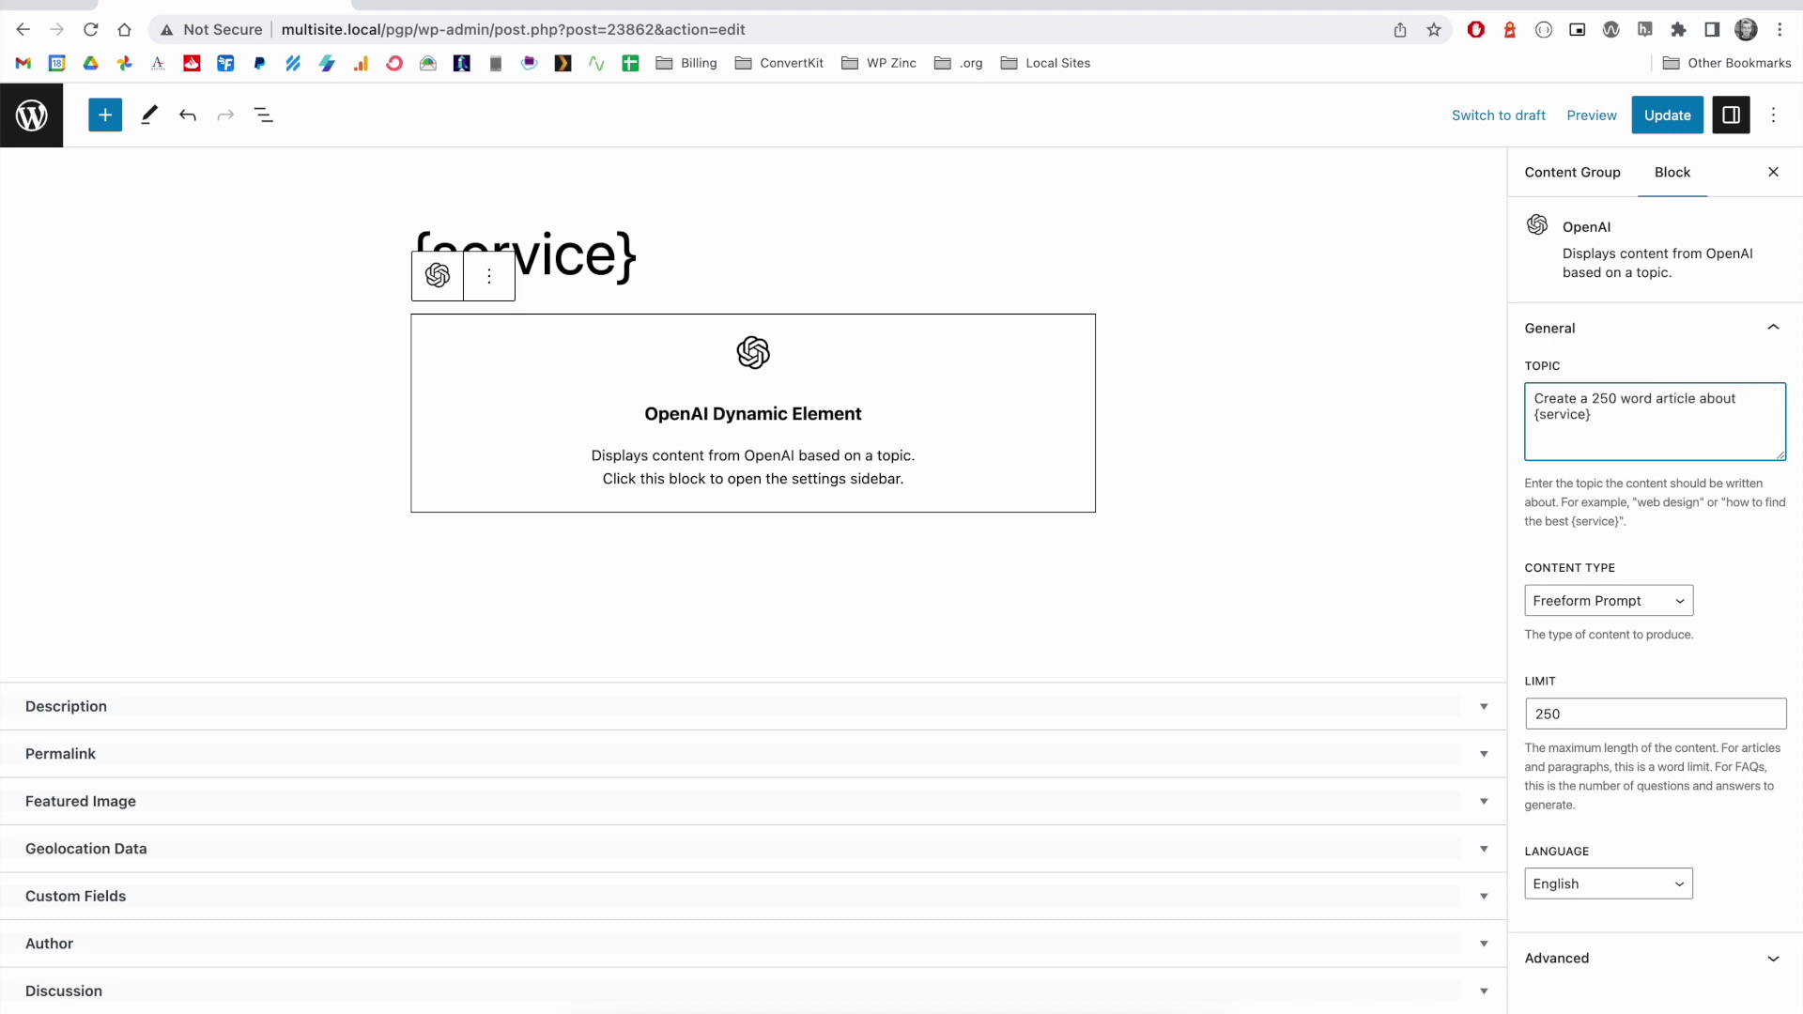
{"action": "type", "text": " using h2 and paragraph tags.  The tone should be "}
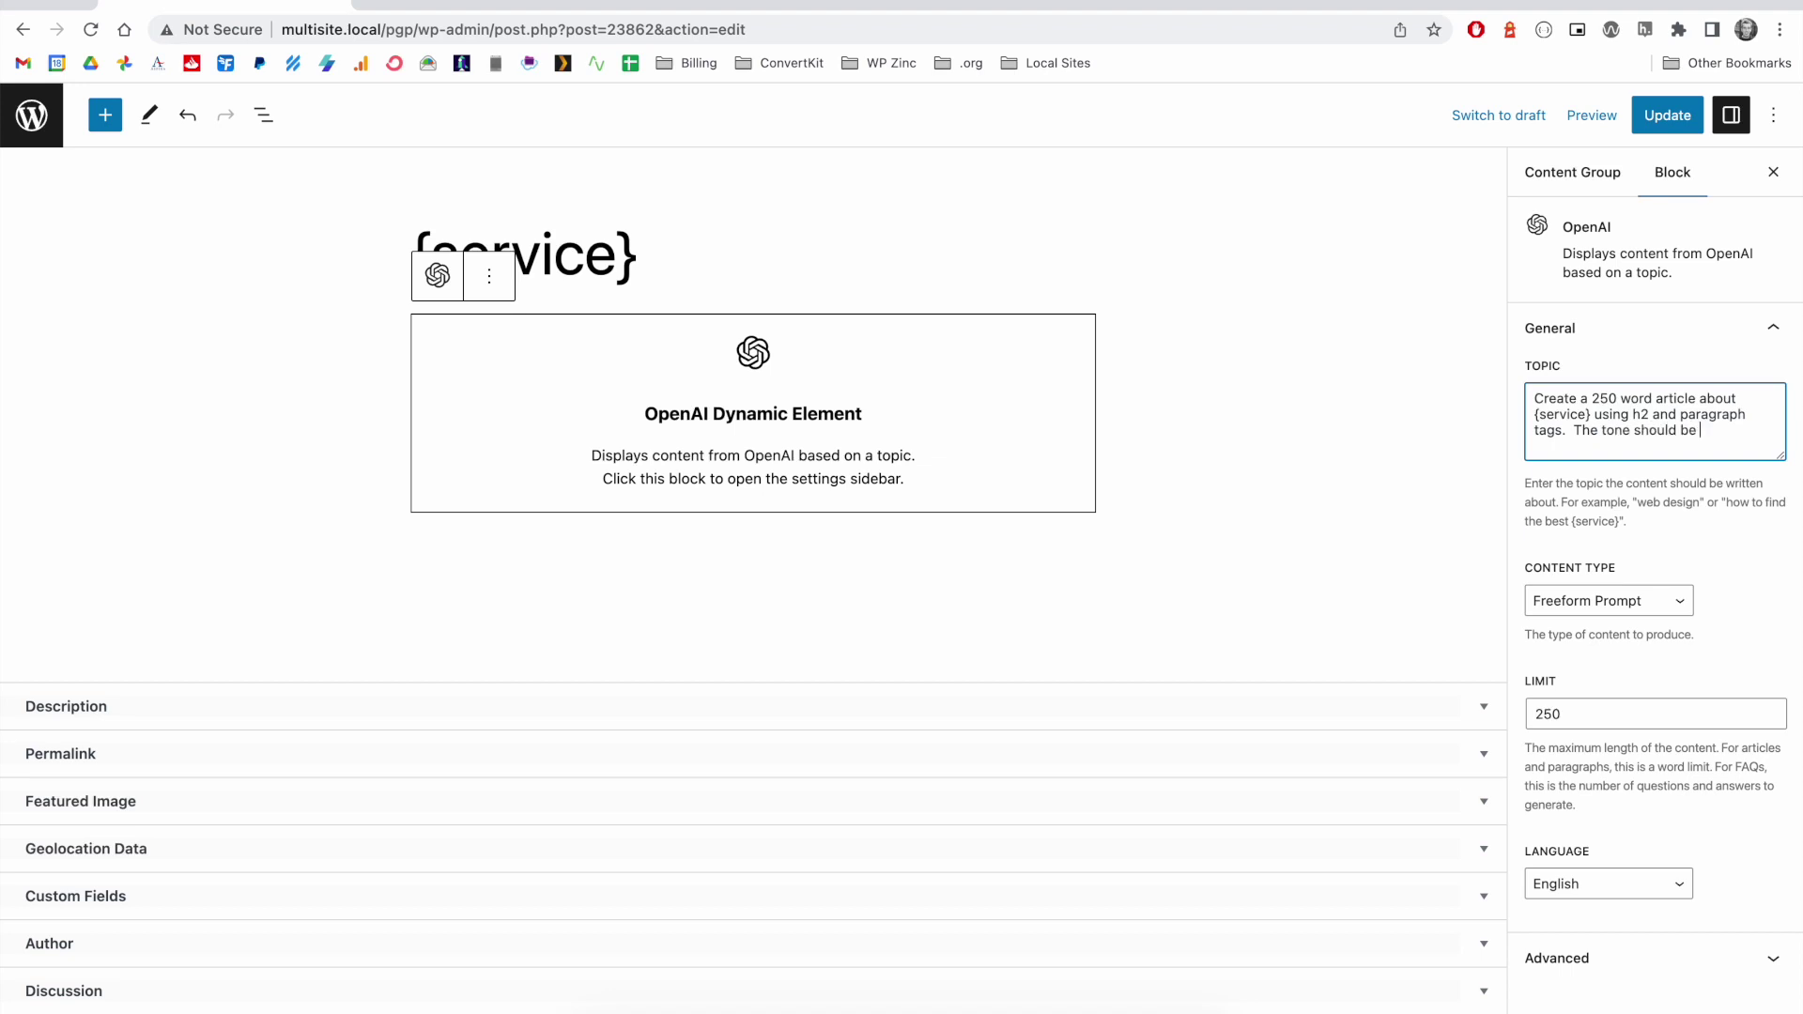
{"action": "type", "text": "informal, and written in English."}
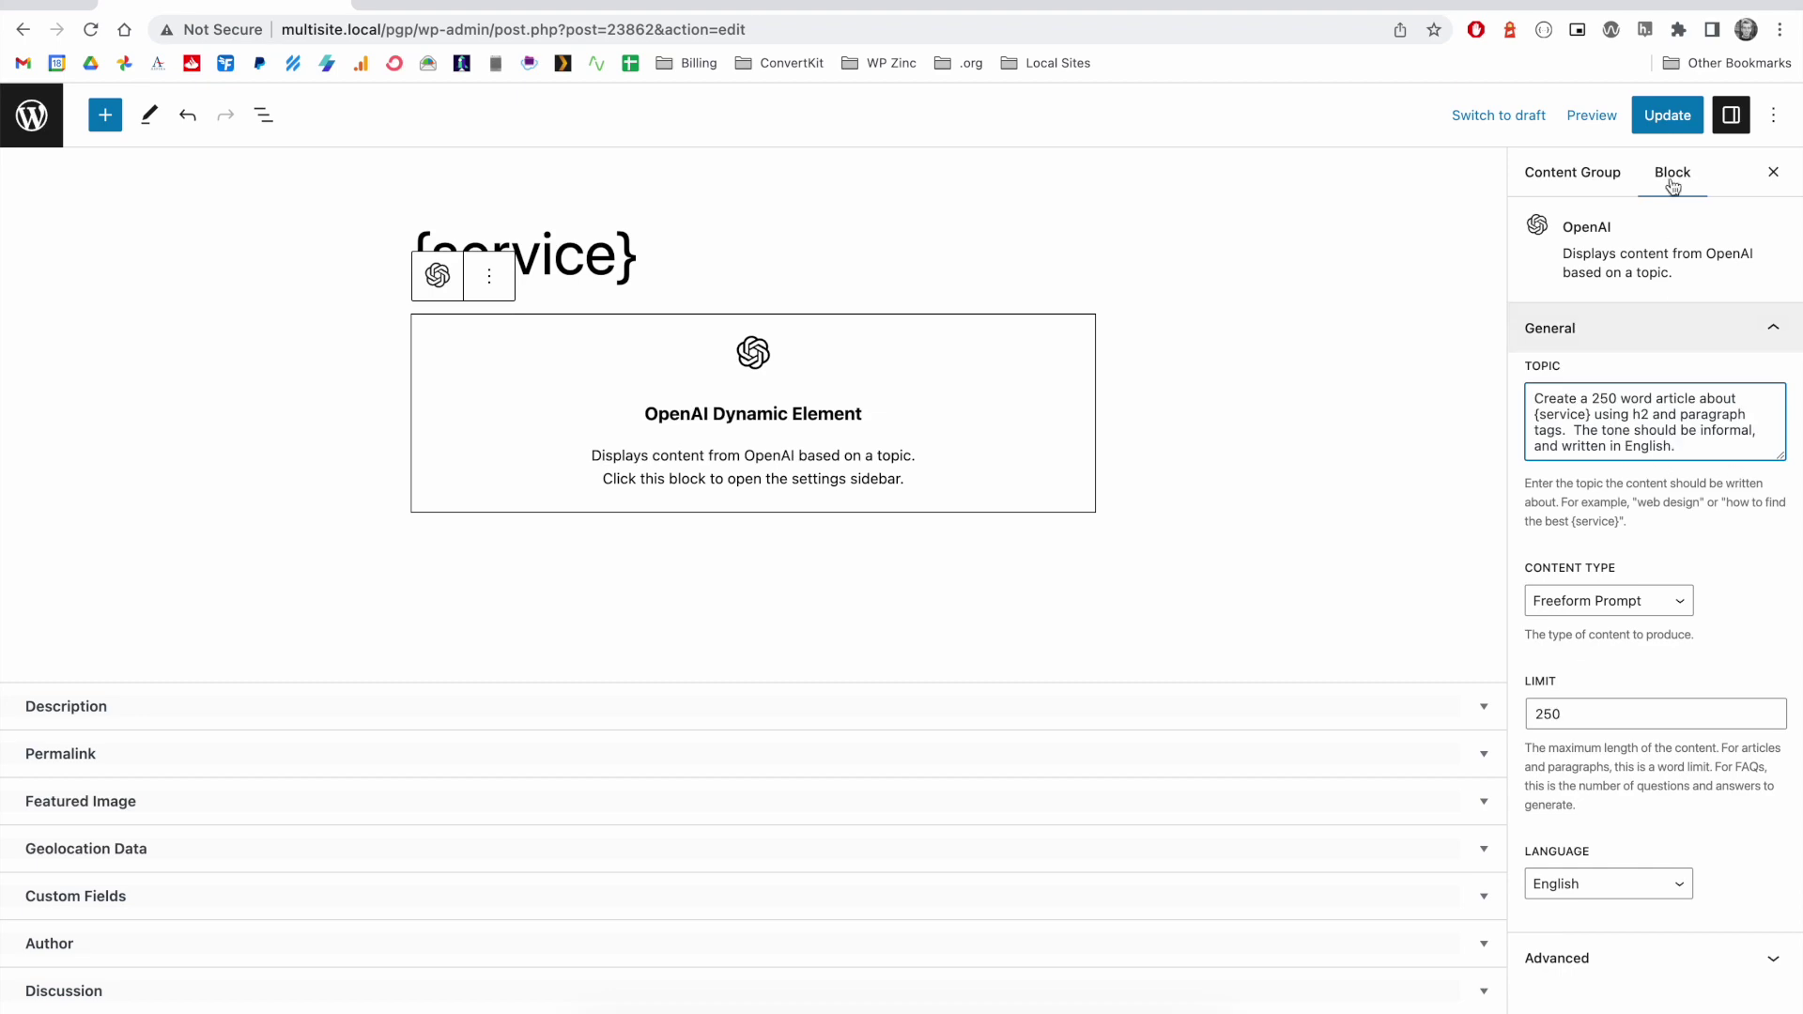
{"action": "left_click", "coordinate": [1668, 115]}
Generate a draft test page and scroll through its headed toilet-trouble article.
{"action": "left_click", "coordinate": [1585, 178]}
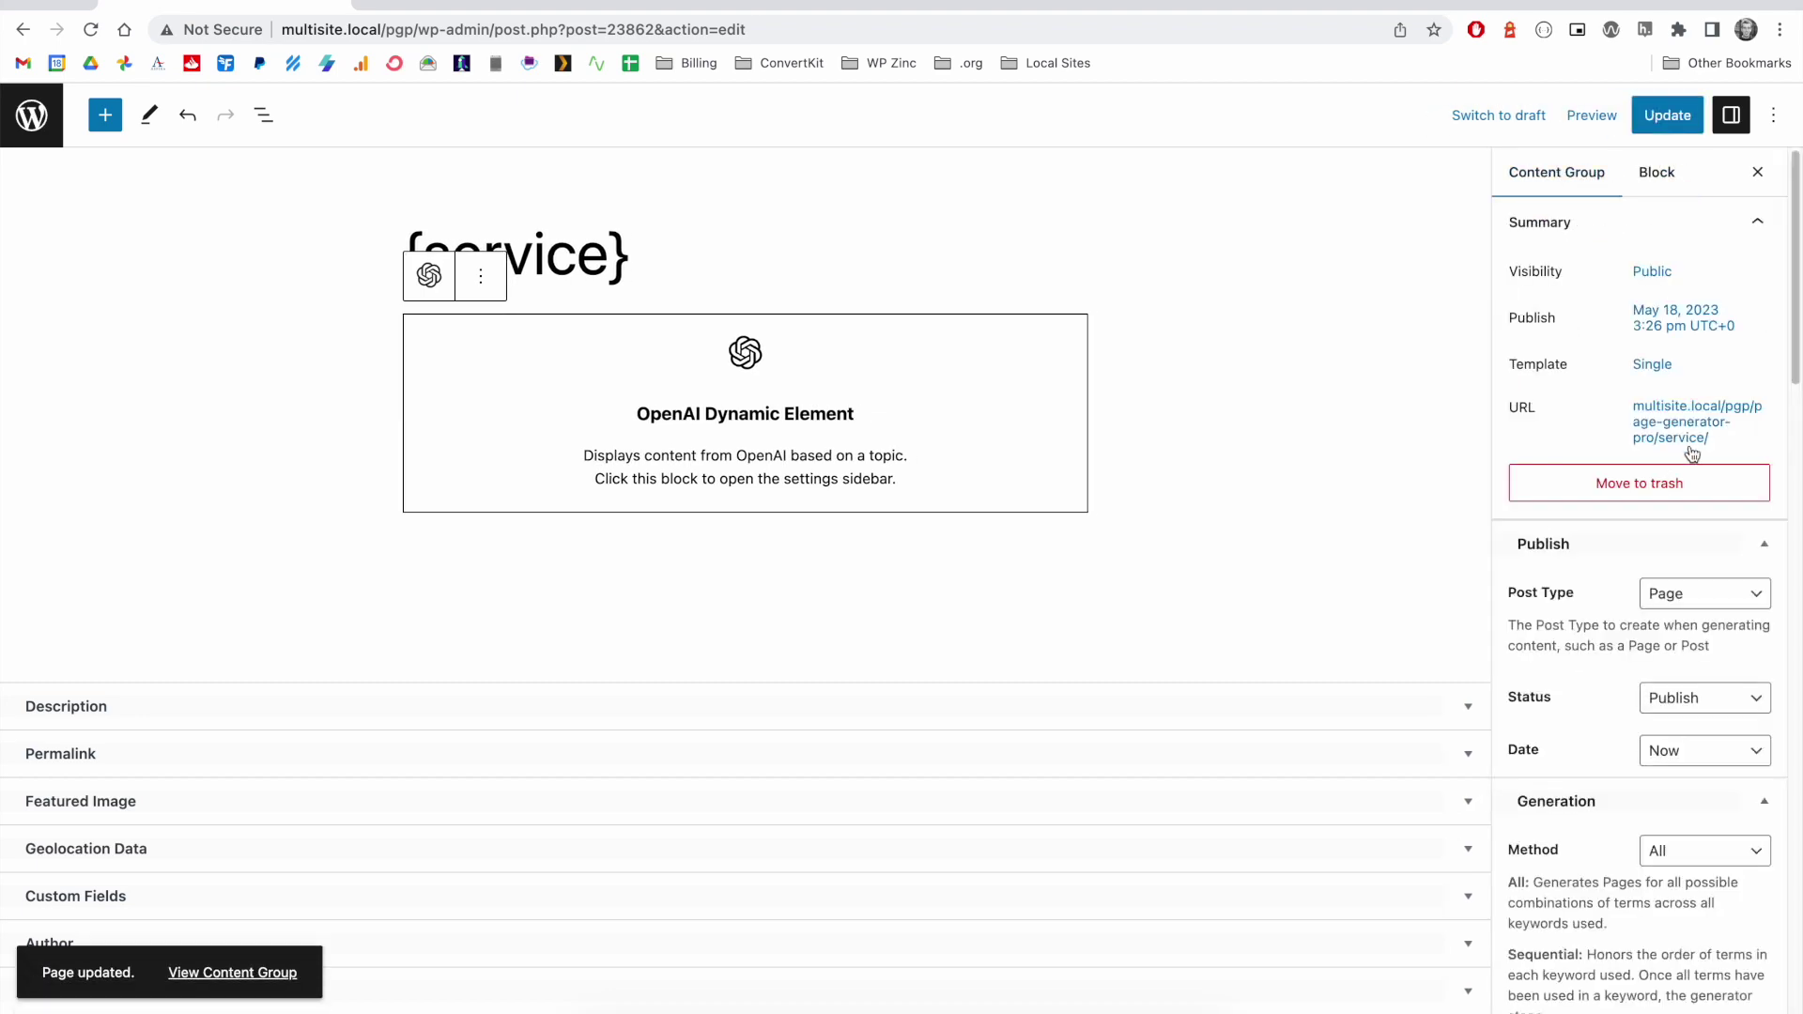
{"action": "scroll", "coordinate": [1681, 451], "scroll_direction": "down", "scroll_amount": 15}
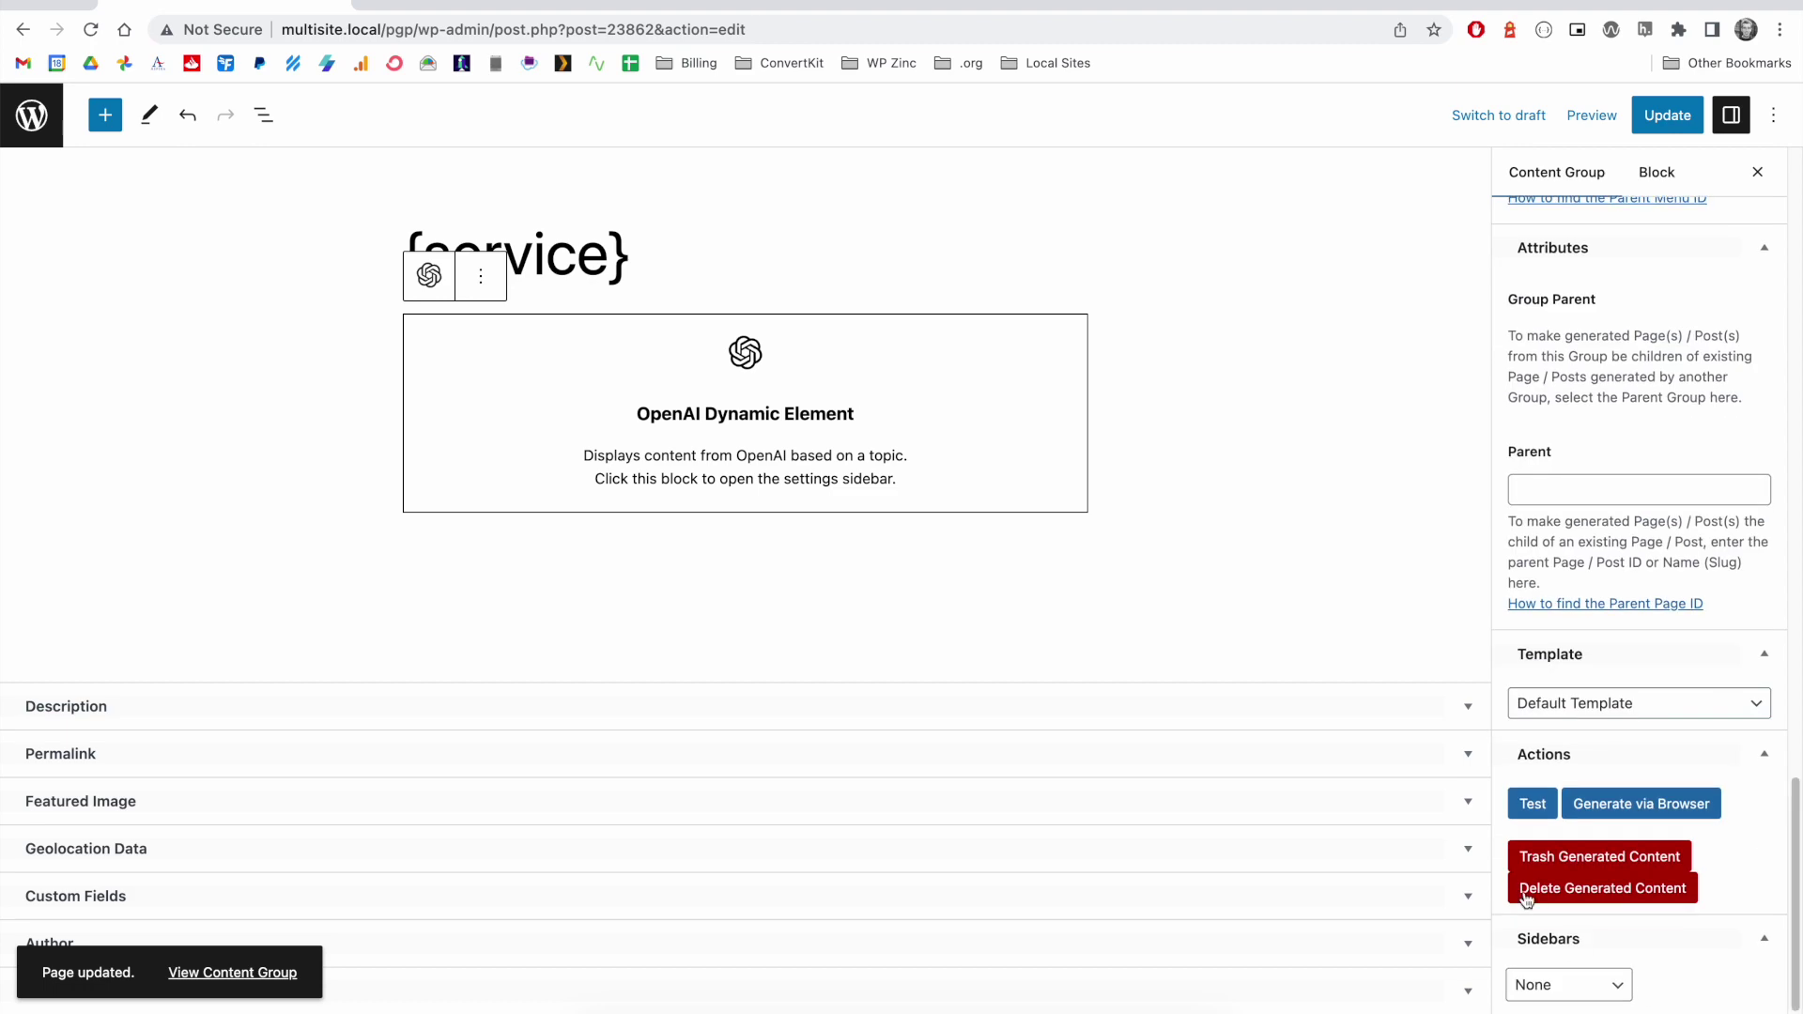
{"action": "left_click", "coordinate": [1530, 803]}
{"action": "left_click", "coordinate": [1083, 171]}
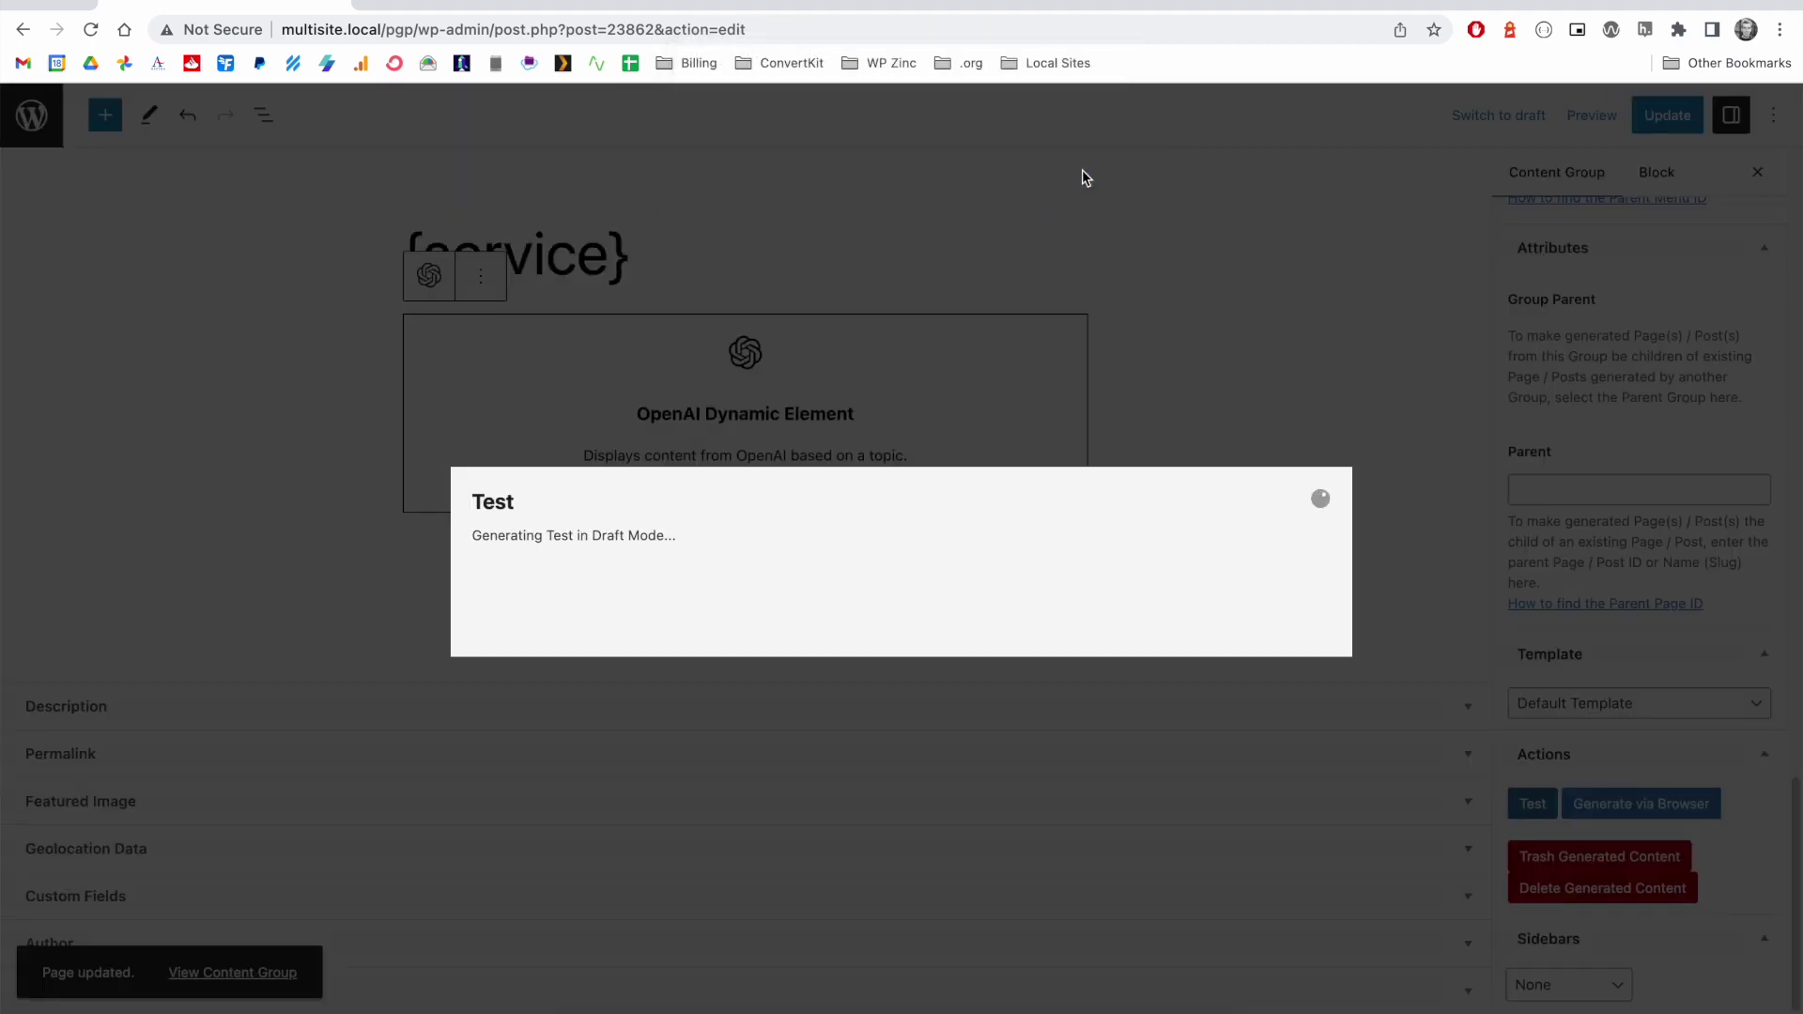
{"action": "left_click", "coordinate": [848, 554]}
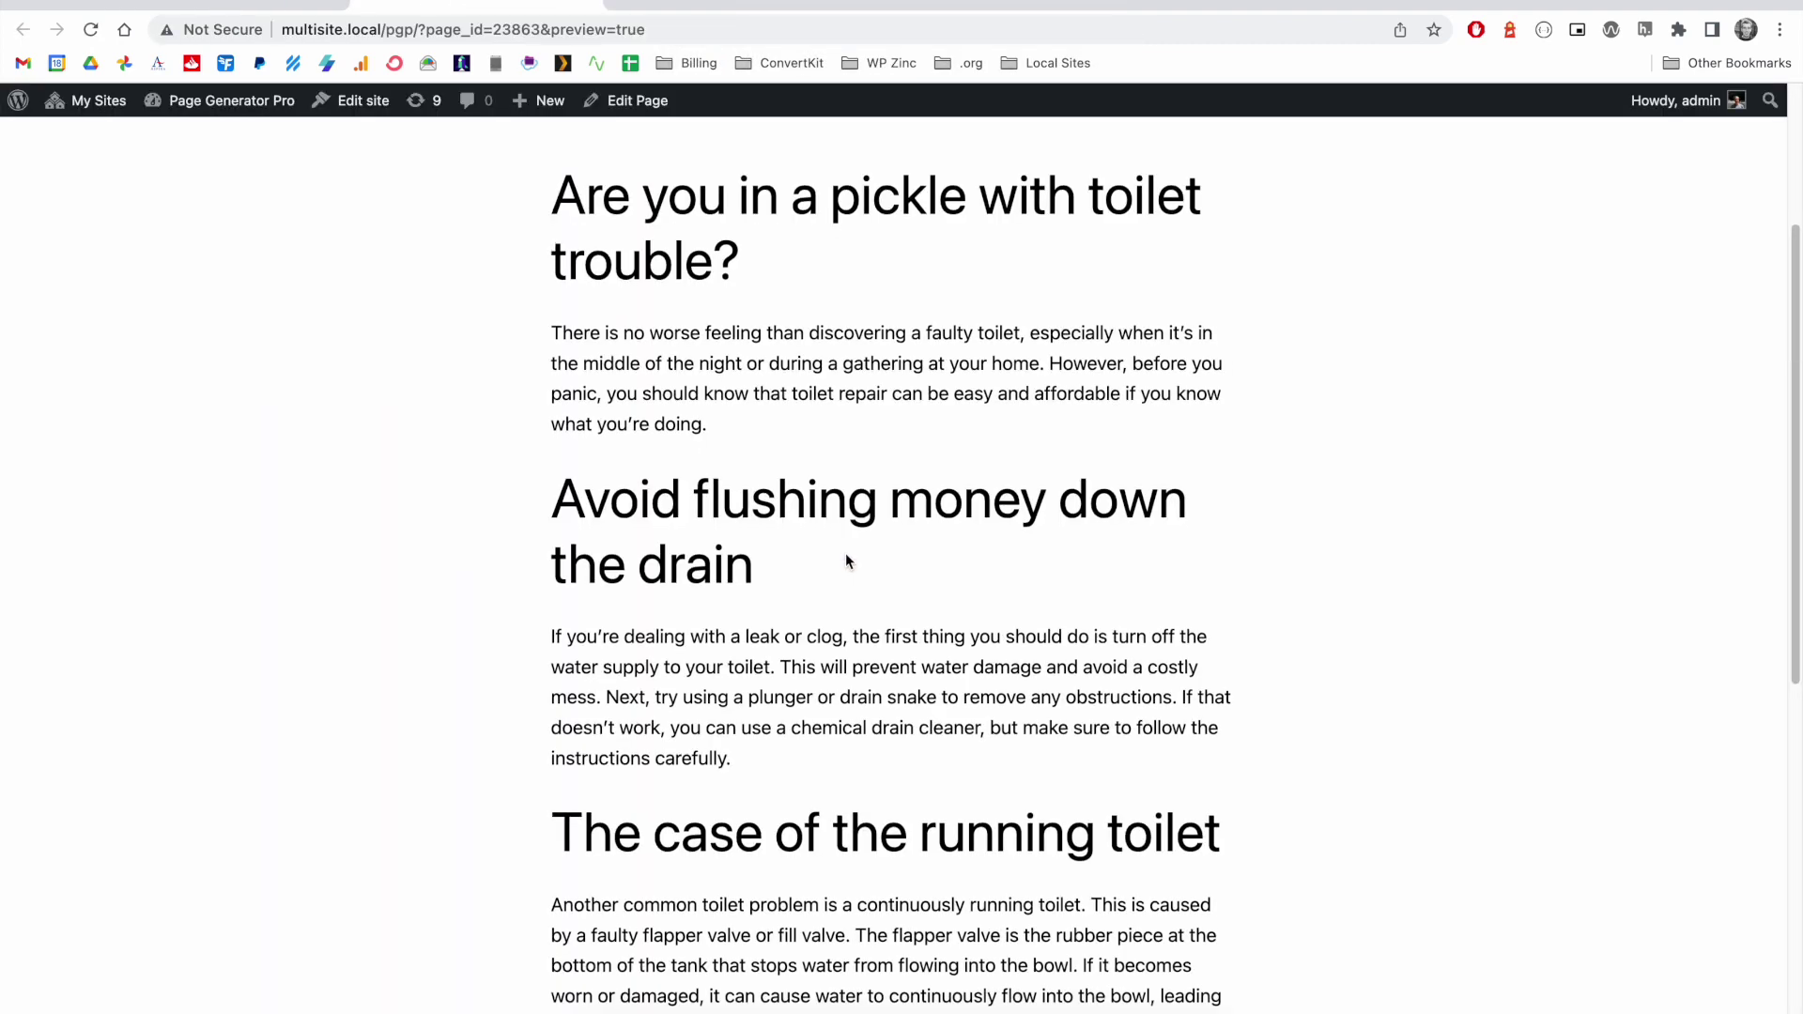
{"action": "scroll", "coordinate": [851, 564], "scroll_direction": "down", "scroll_amount": 1}
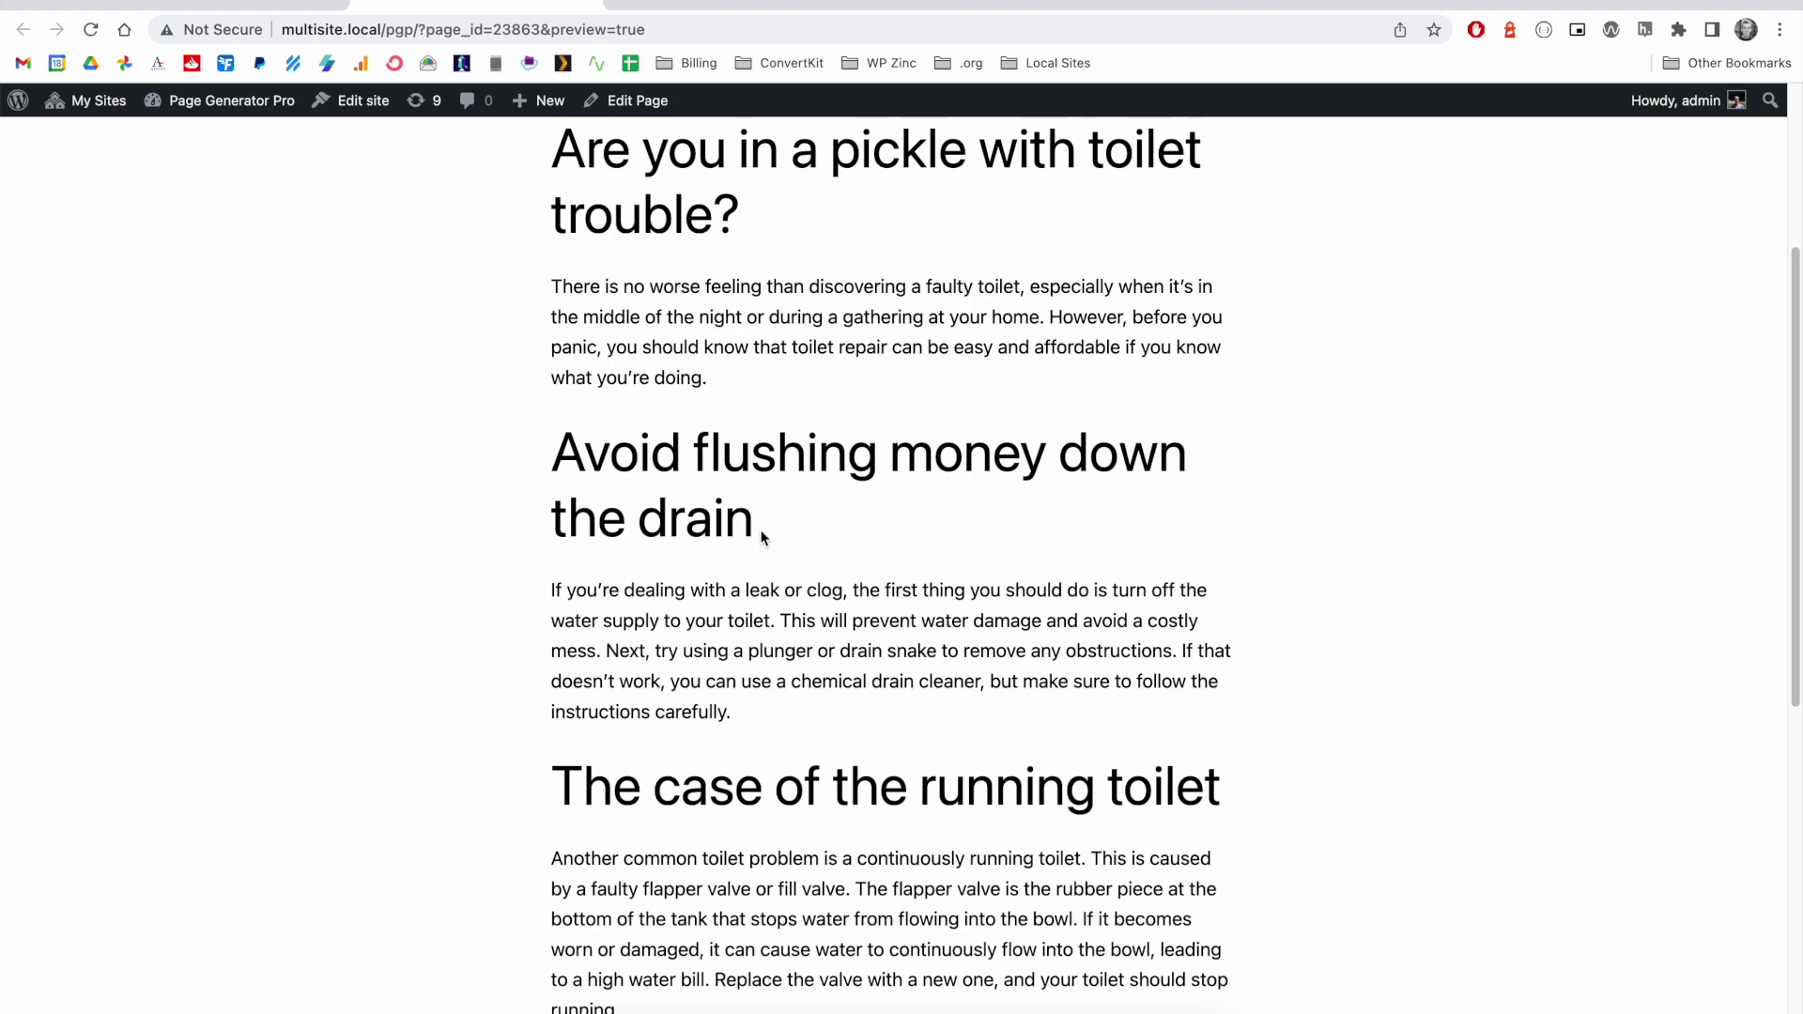
{"action": "scroll", "coordinate": [762, 537], "scroll_direction": "down", "scroll_amount": 5}
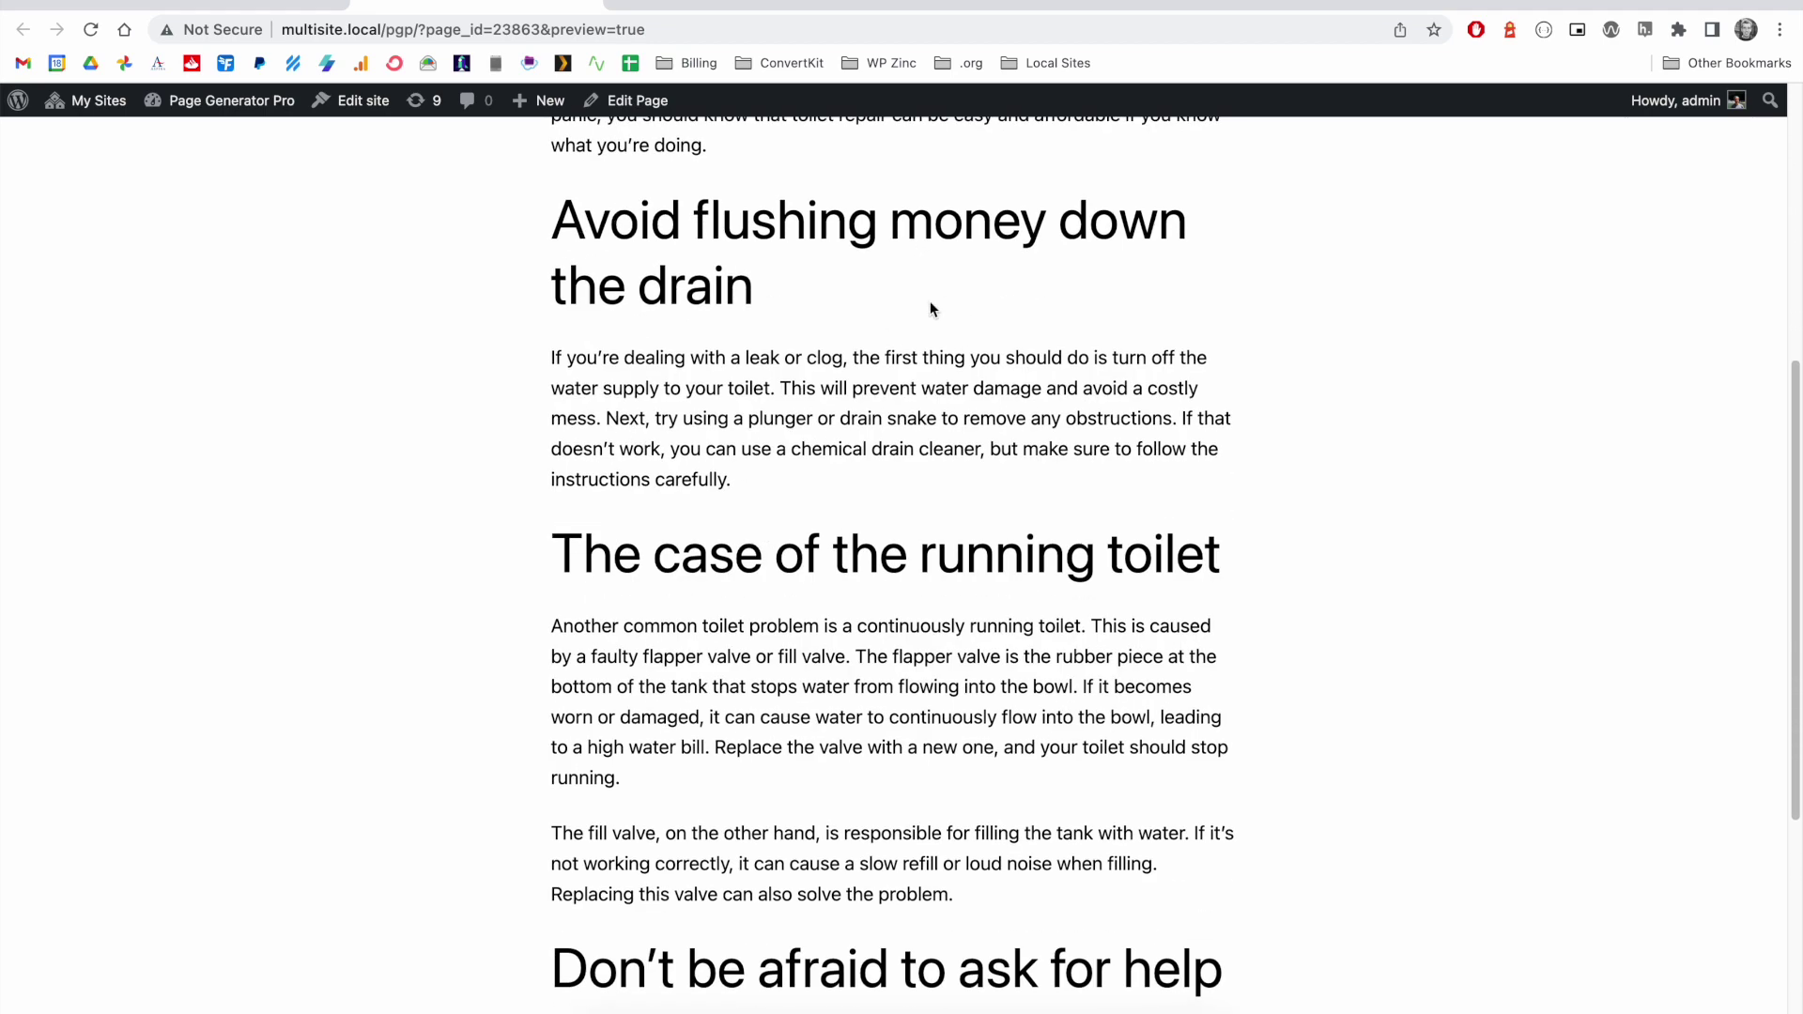
{"action": "scroll", "coordinate": [929, 309], "scroll_direction": "down", "scroll_amount": 3}
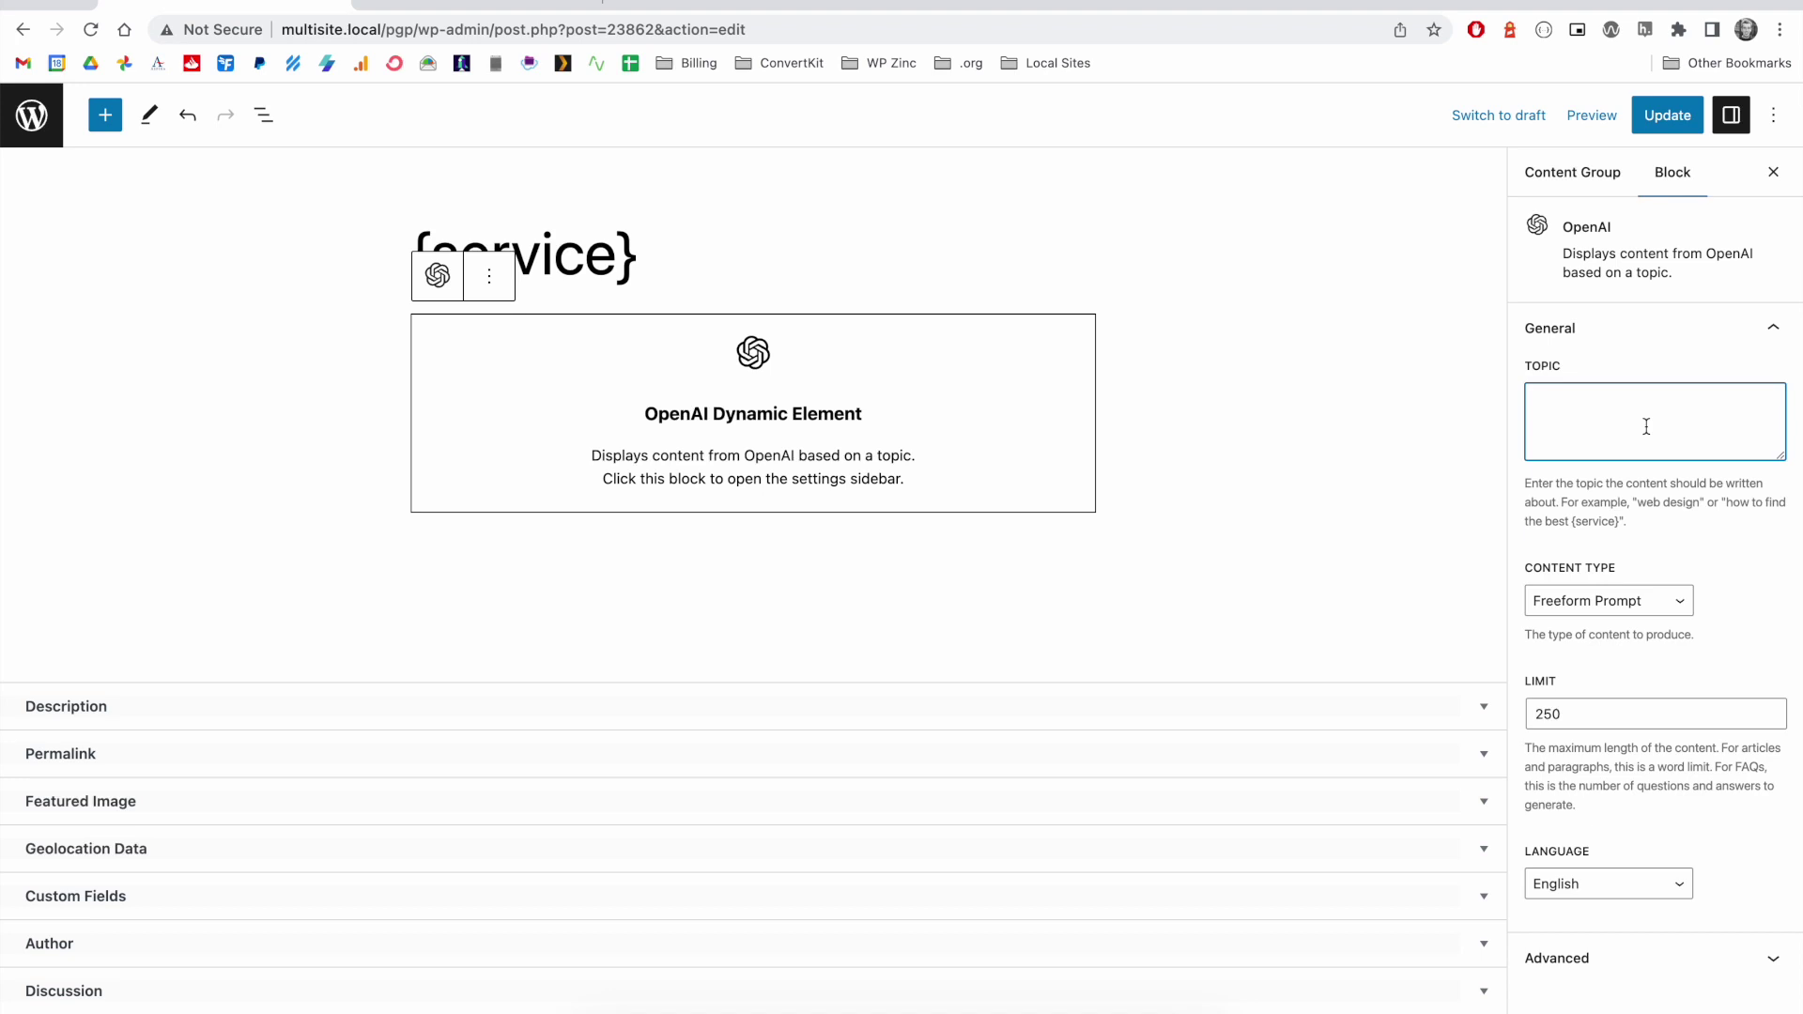
Set the topic to 'Write an unordered HTML list of common bathroom plumbing issues.', save, and run Test.
{"action": "type", "text": "Write an unordered HTML list of "}
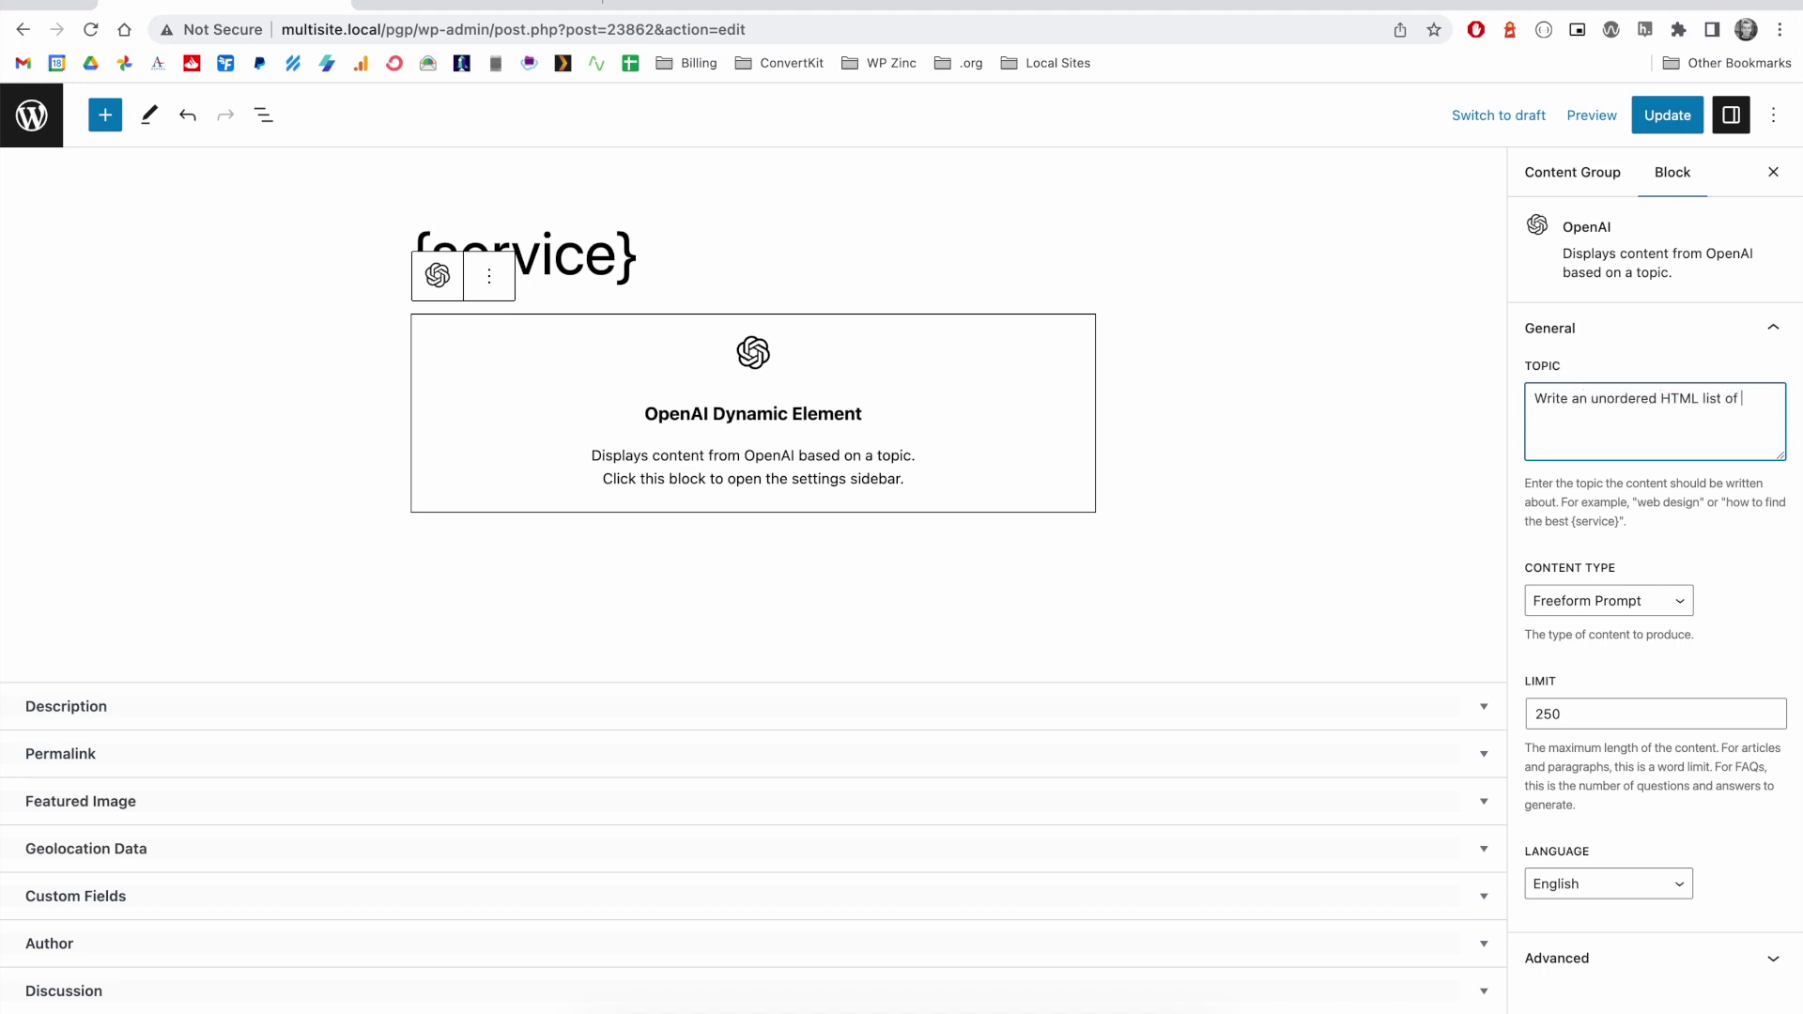
{"action": "type", "text": "common bathroom plumbing issues"}
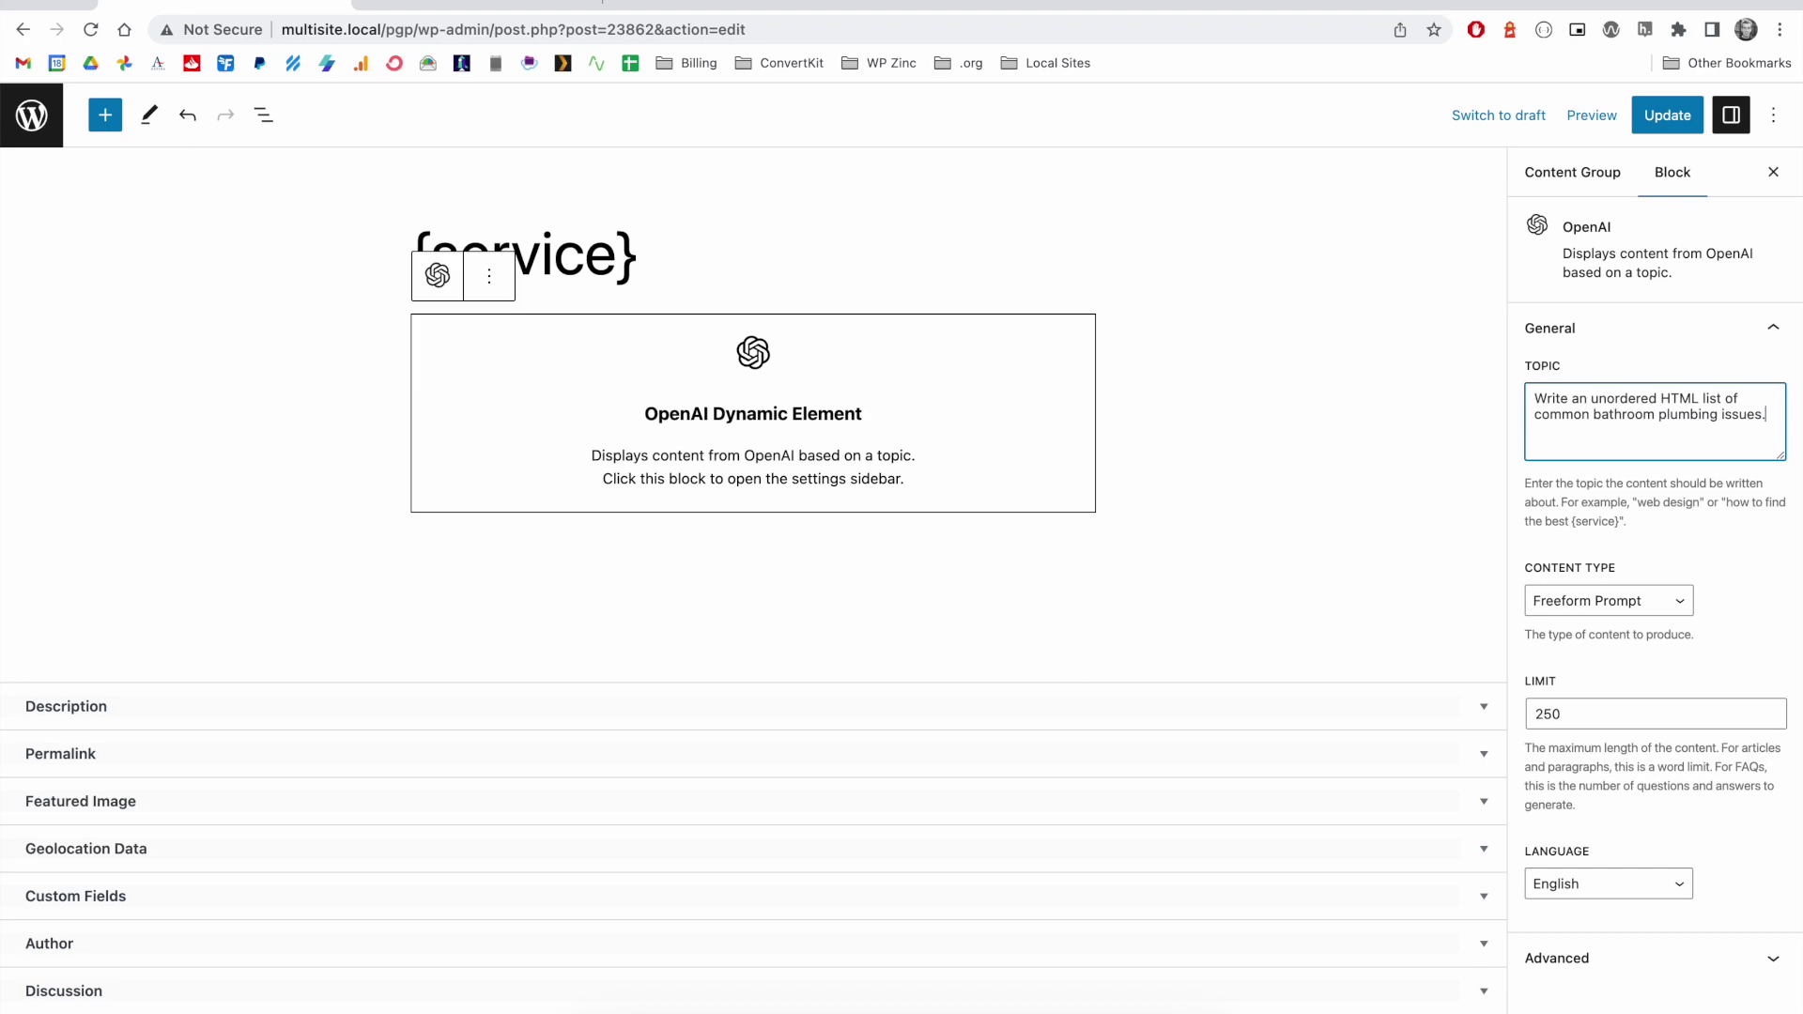
{"action": "type", "text": "."}
{"action": "left_click", "coordinate": [1657, 116]}
{"action": "left_click", "coordinate": [1583, 180]}
{"action": "scroll", "coordinate": [1559, 751], "scroll_direction": "down", "scroll_amount": 10}
{"action": "left_click", "coordinate": [1528, 805]}
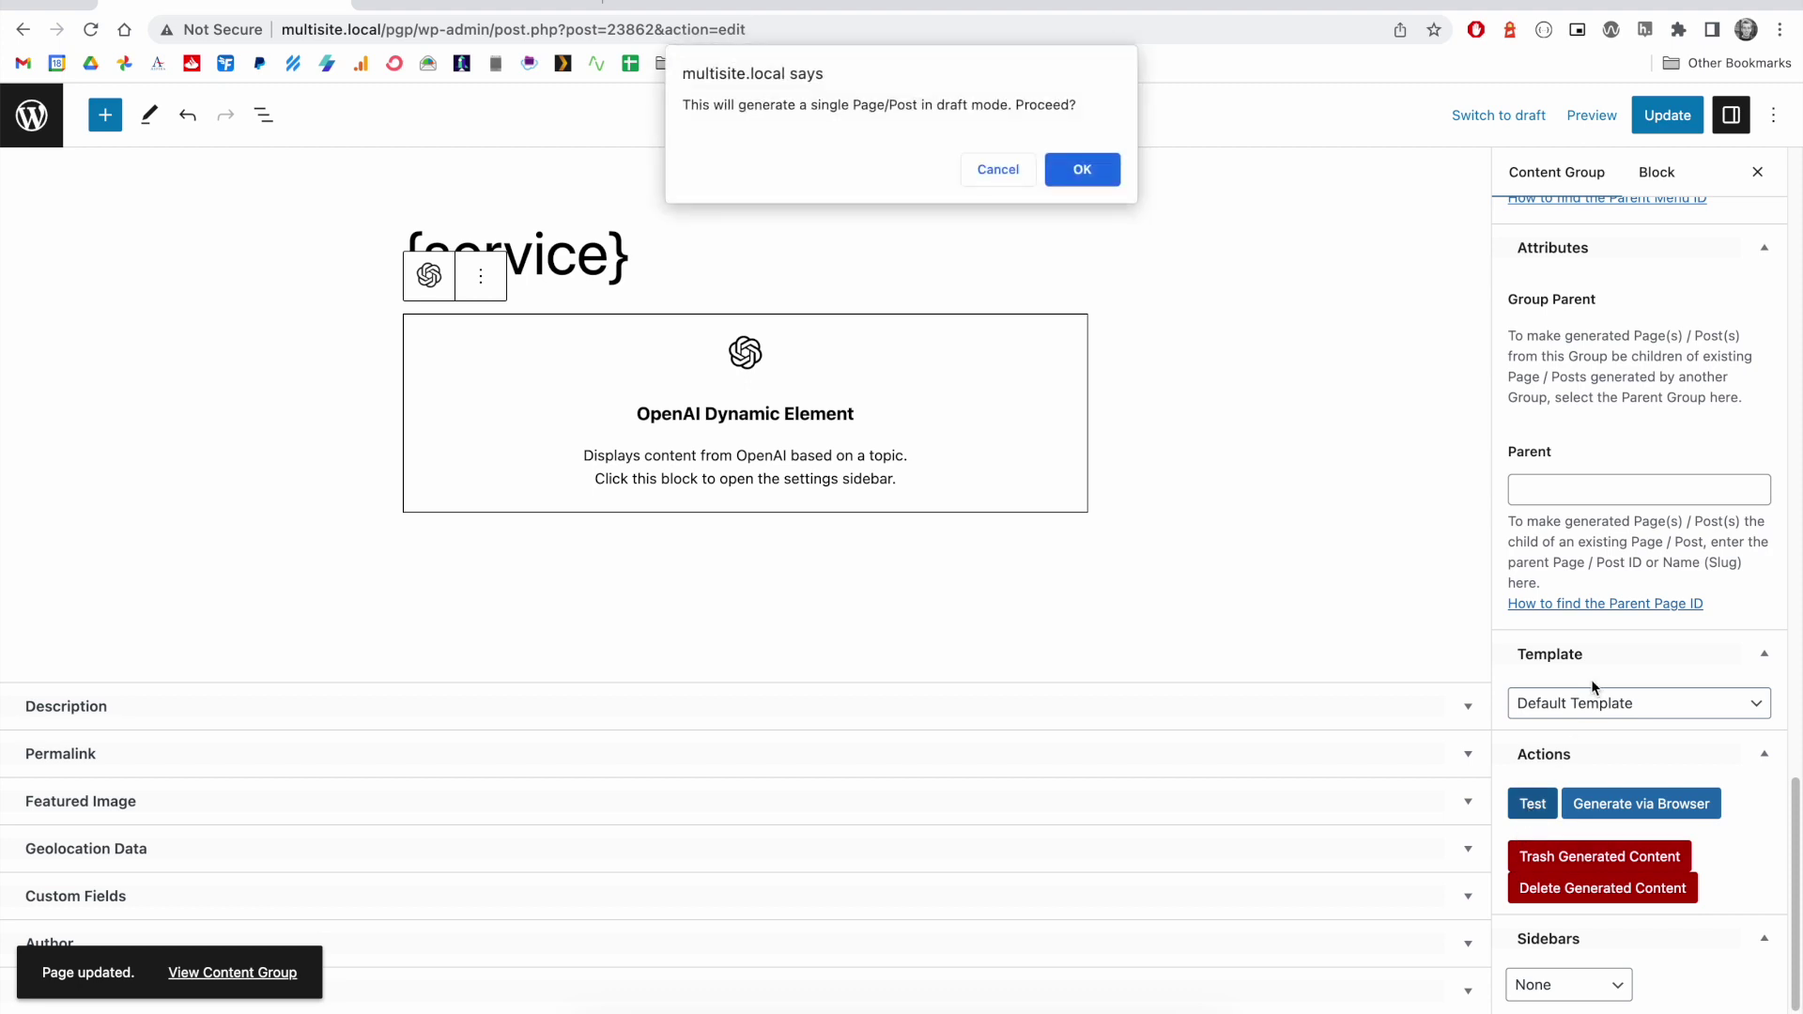
Confirm the draft test page, view its bulleted list of nine plumbing issues, then return to the classic editor.
{"action": "left_click", "coordinate": [1113, 176]}
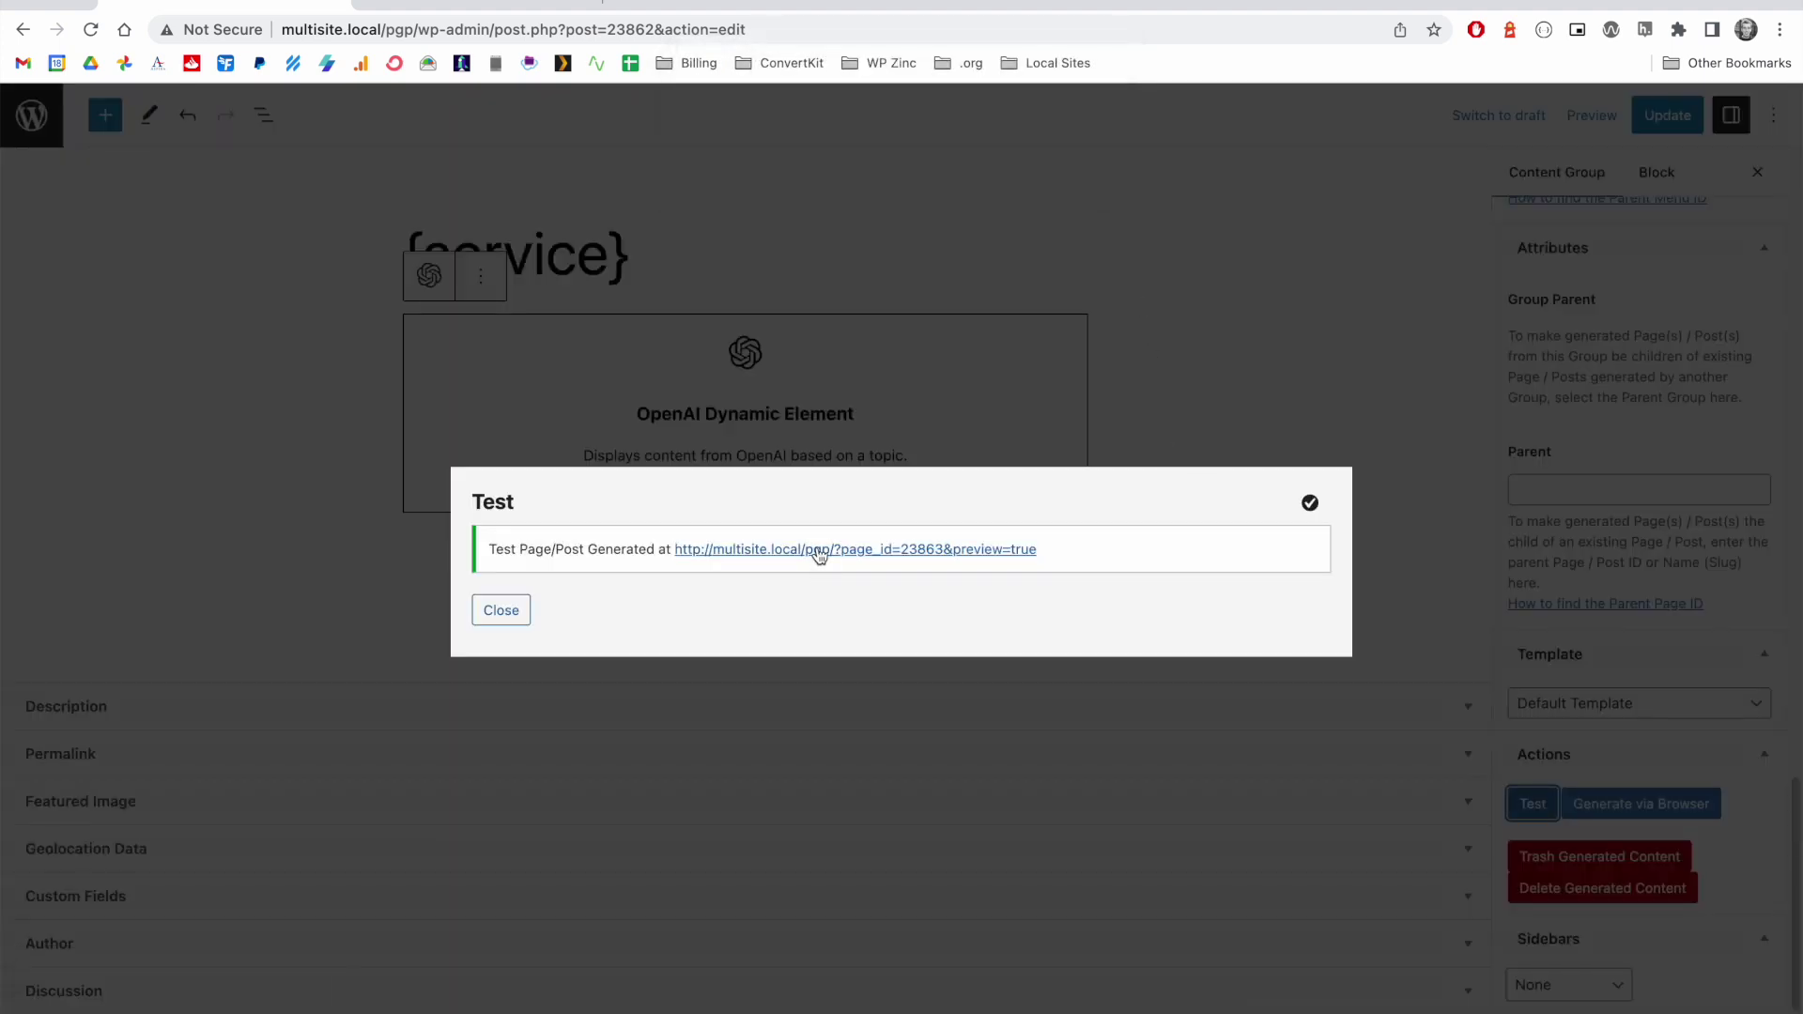
{"action": "left_click", "coordinate": [817, 550]}
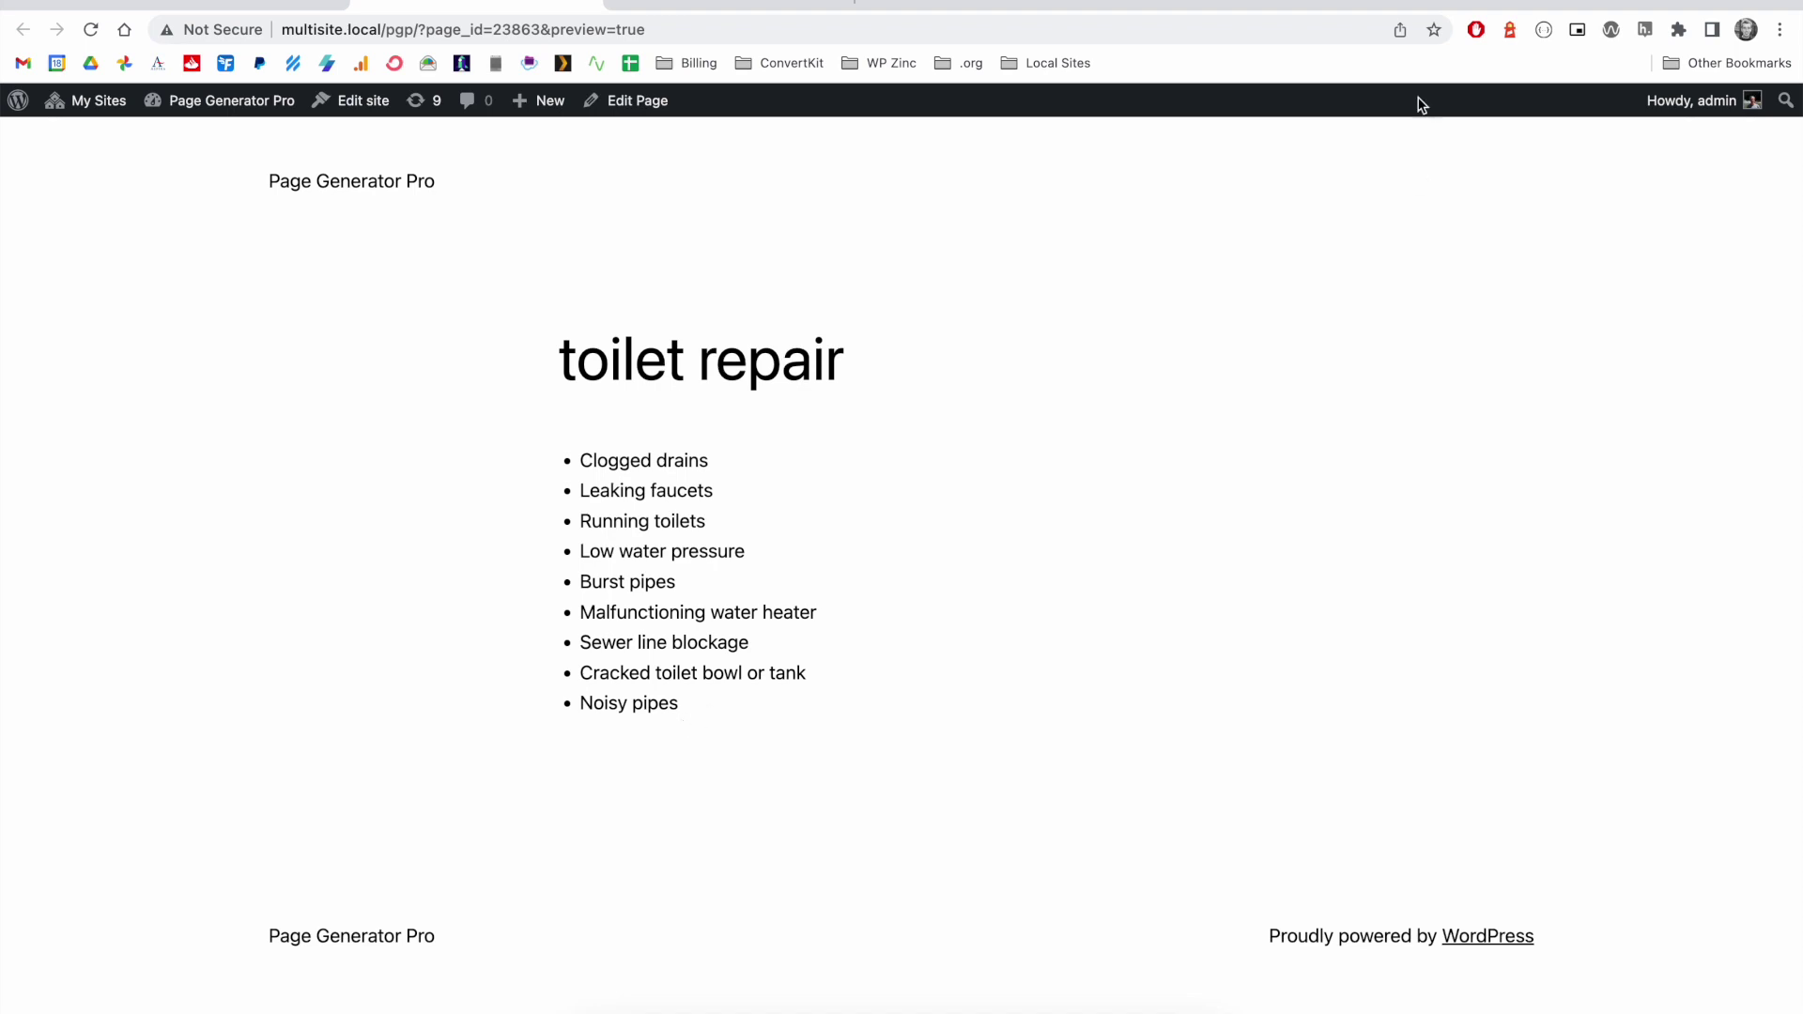
{"action": "key", "text": "ctrl+shift+Tab"}
Insert an OpenAI Article shortcode on 'how to find the best {service} service' into the content.
{"action": "left_click", "coordinate": [844, 538]}
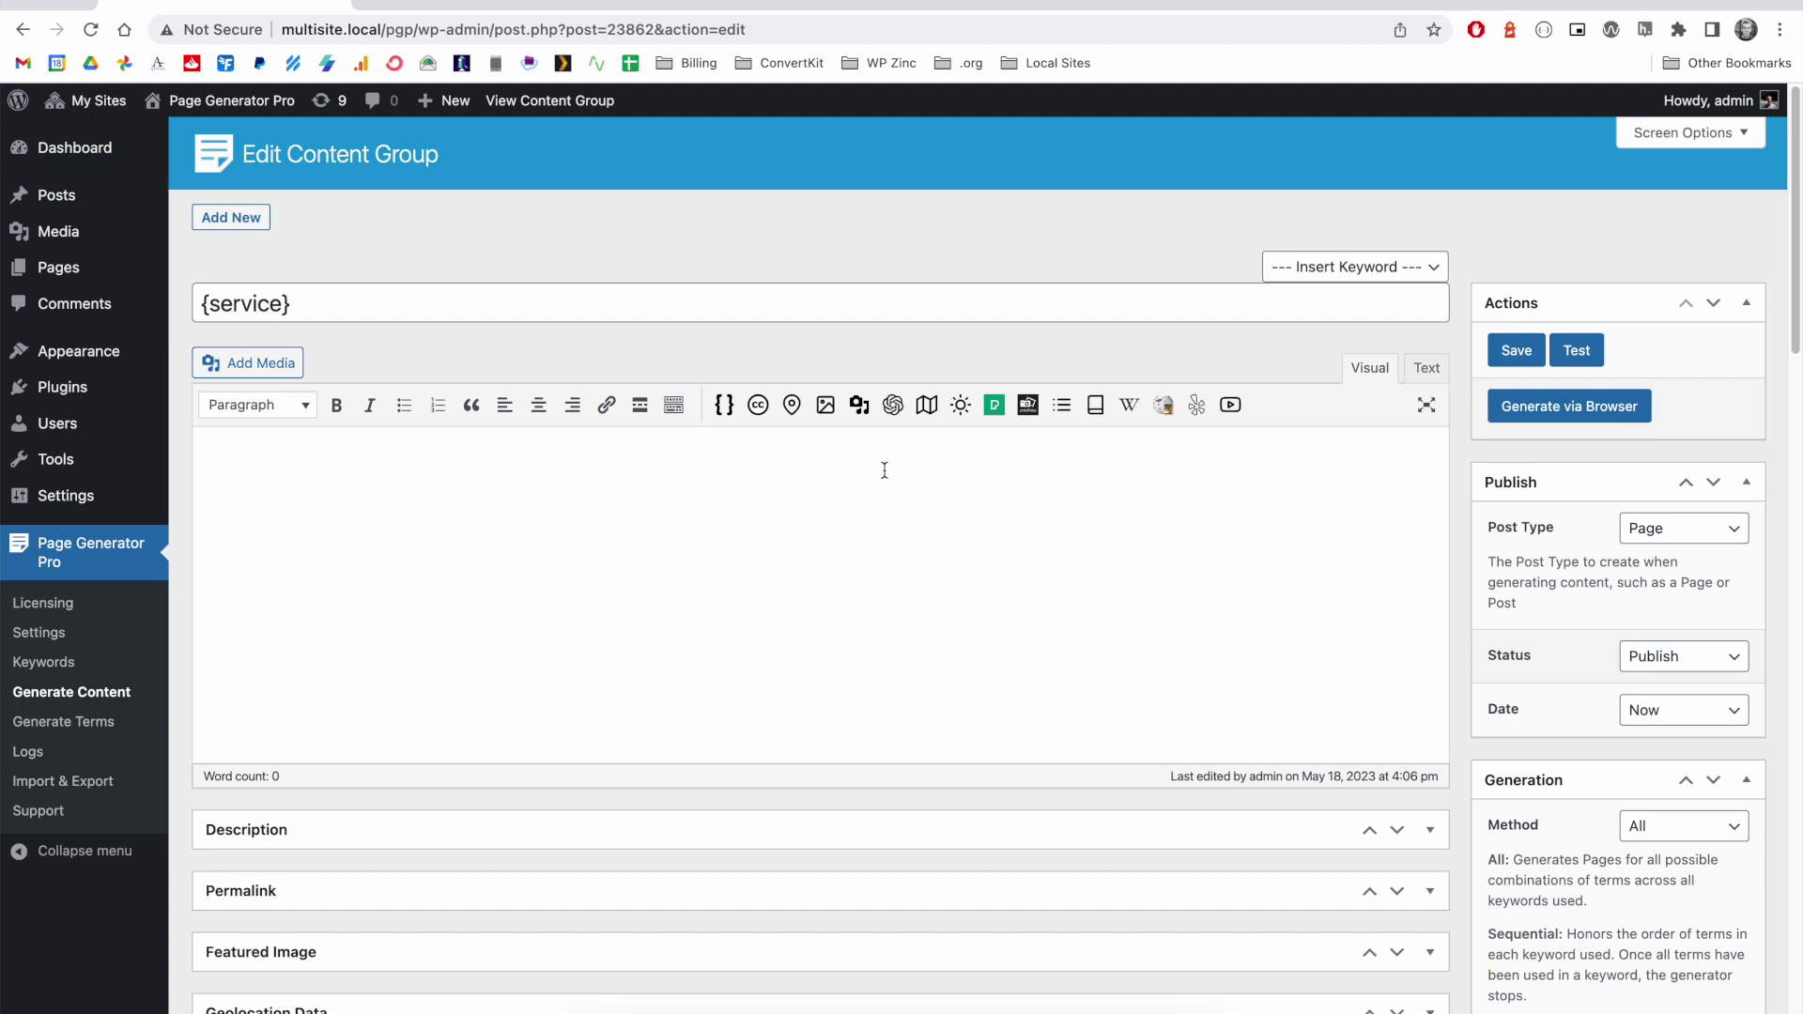
{"action": "left_click", "coordinate": [895, 408]}
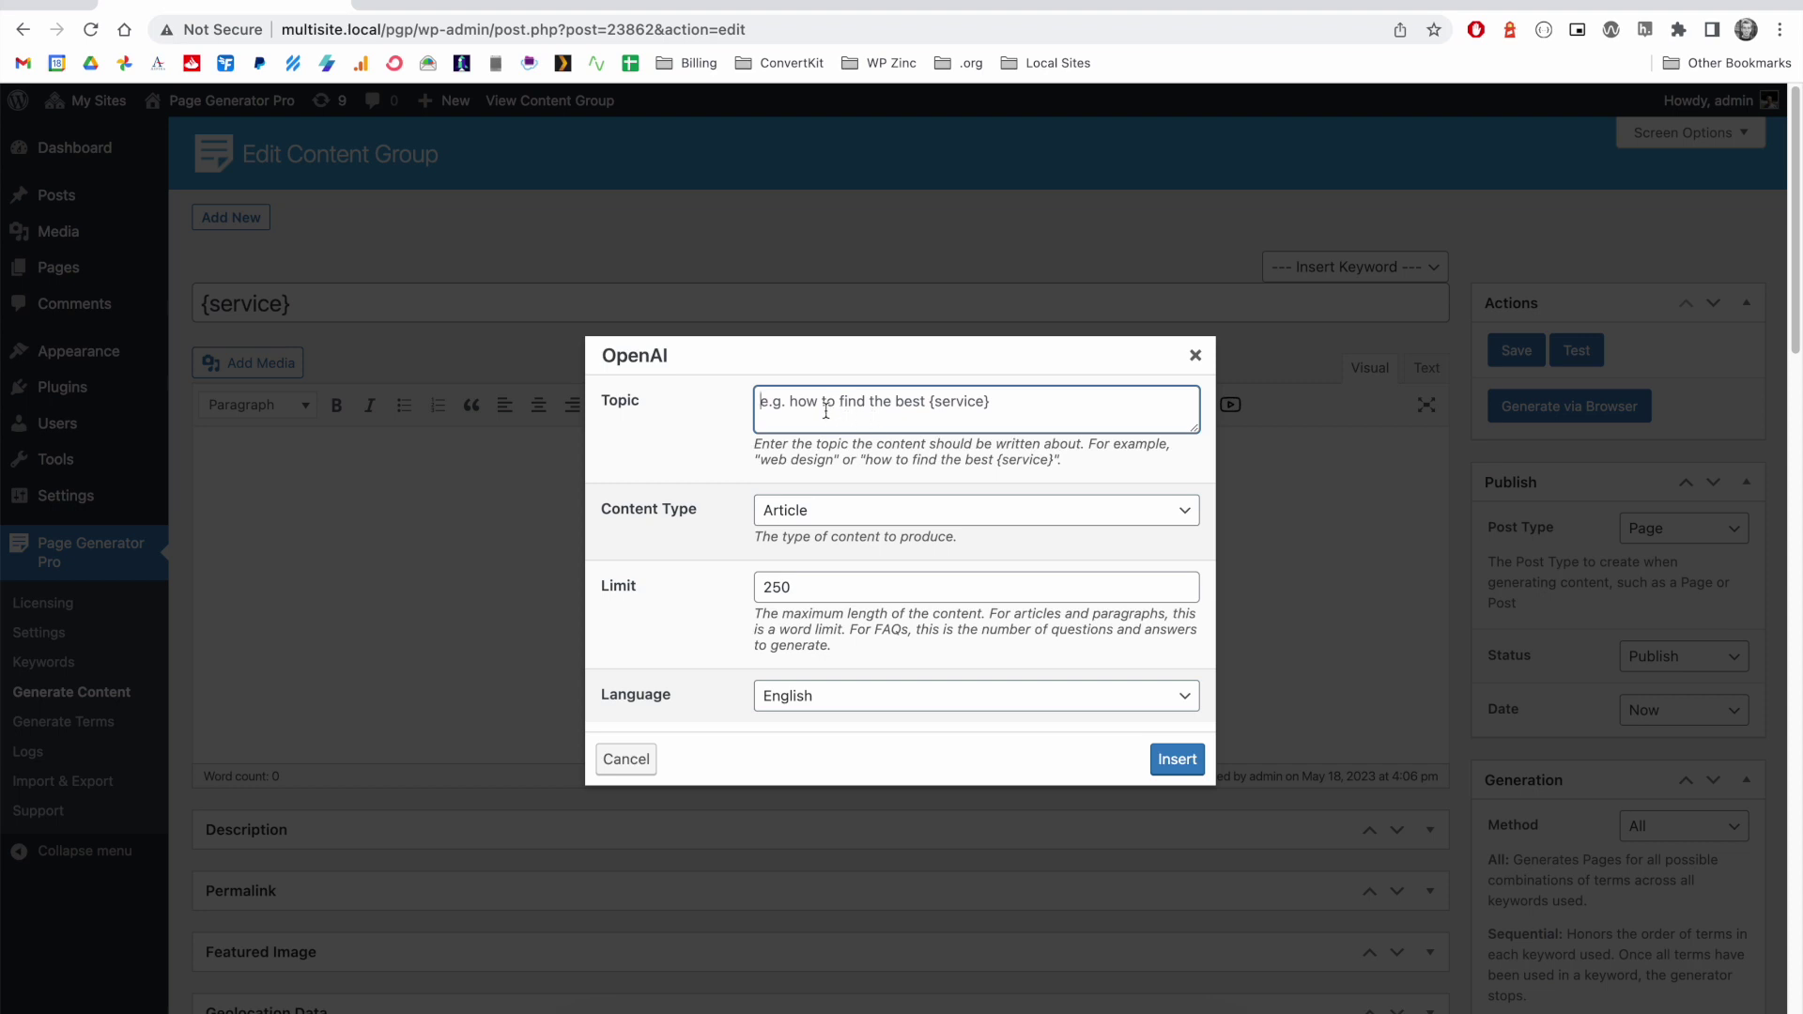
{"action": "type", "text": "how to find the best {service} service"}
{"action": "left_click", "coordinate": [905, 508]}
{"action": "left_click", "coordinate": [905, 509]}
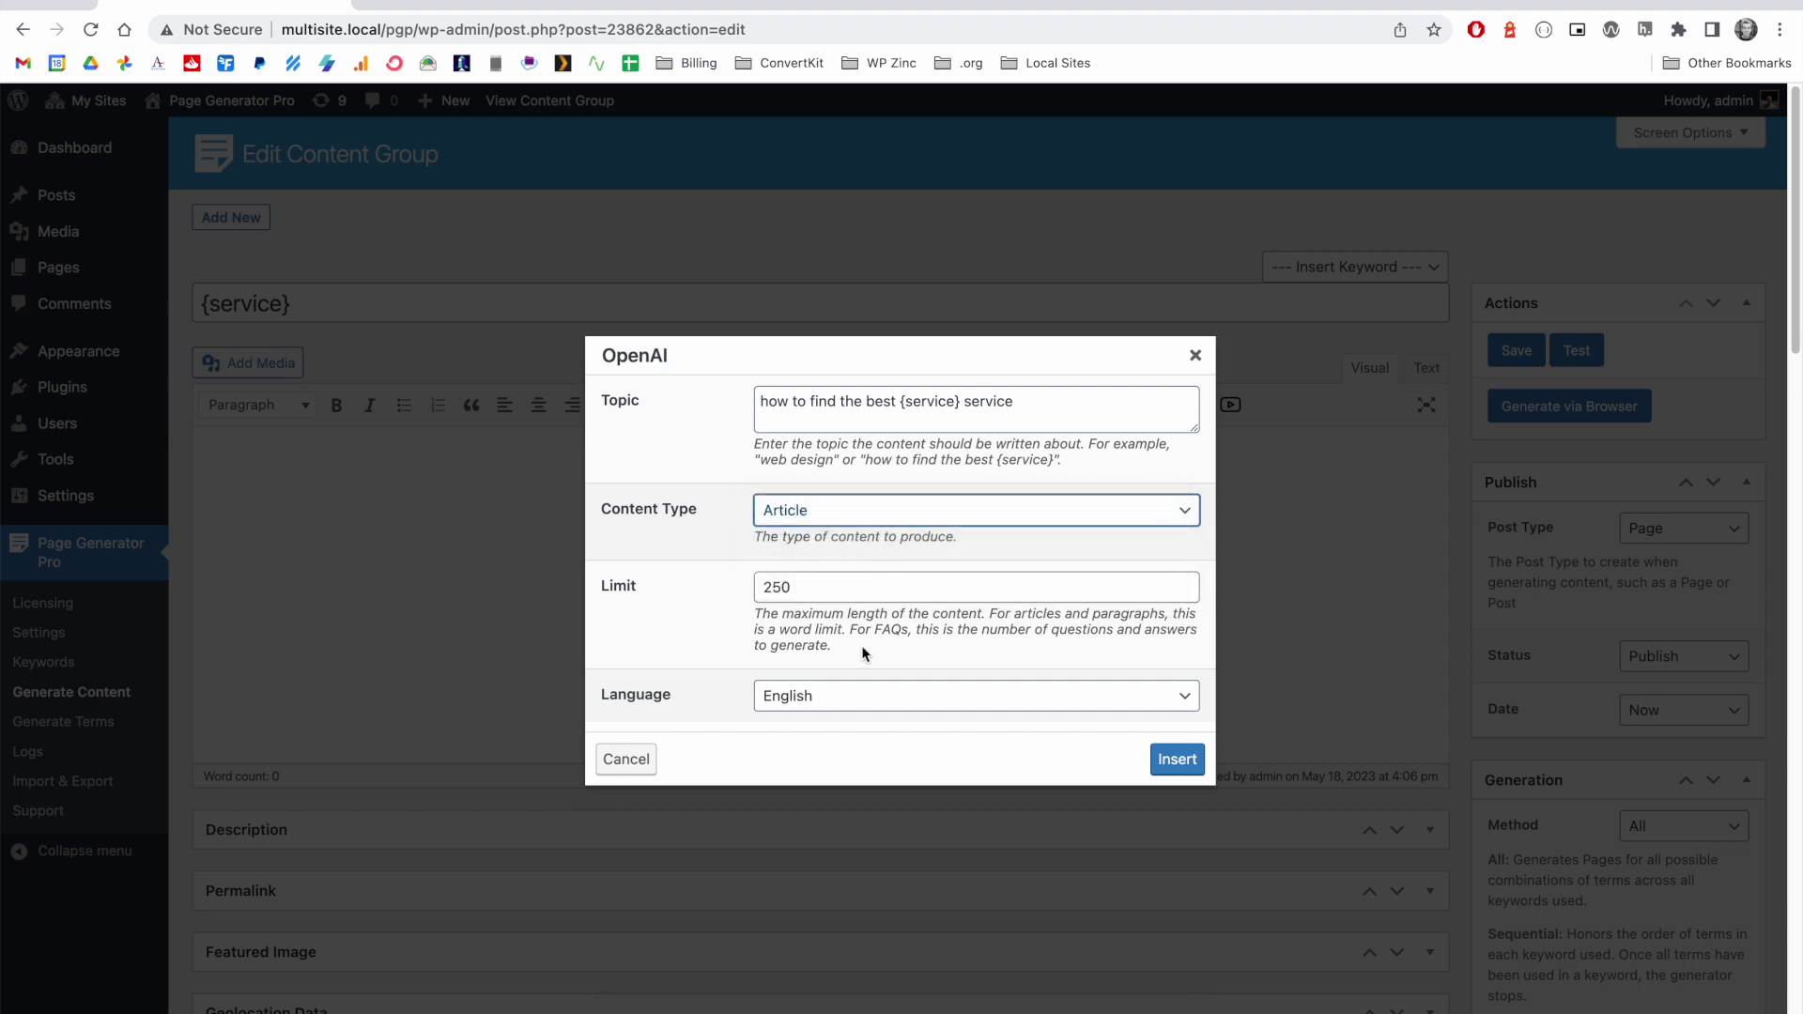
{"action": "left_click", "coordinate": [1180, 761]}
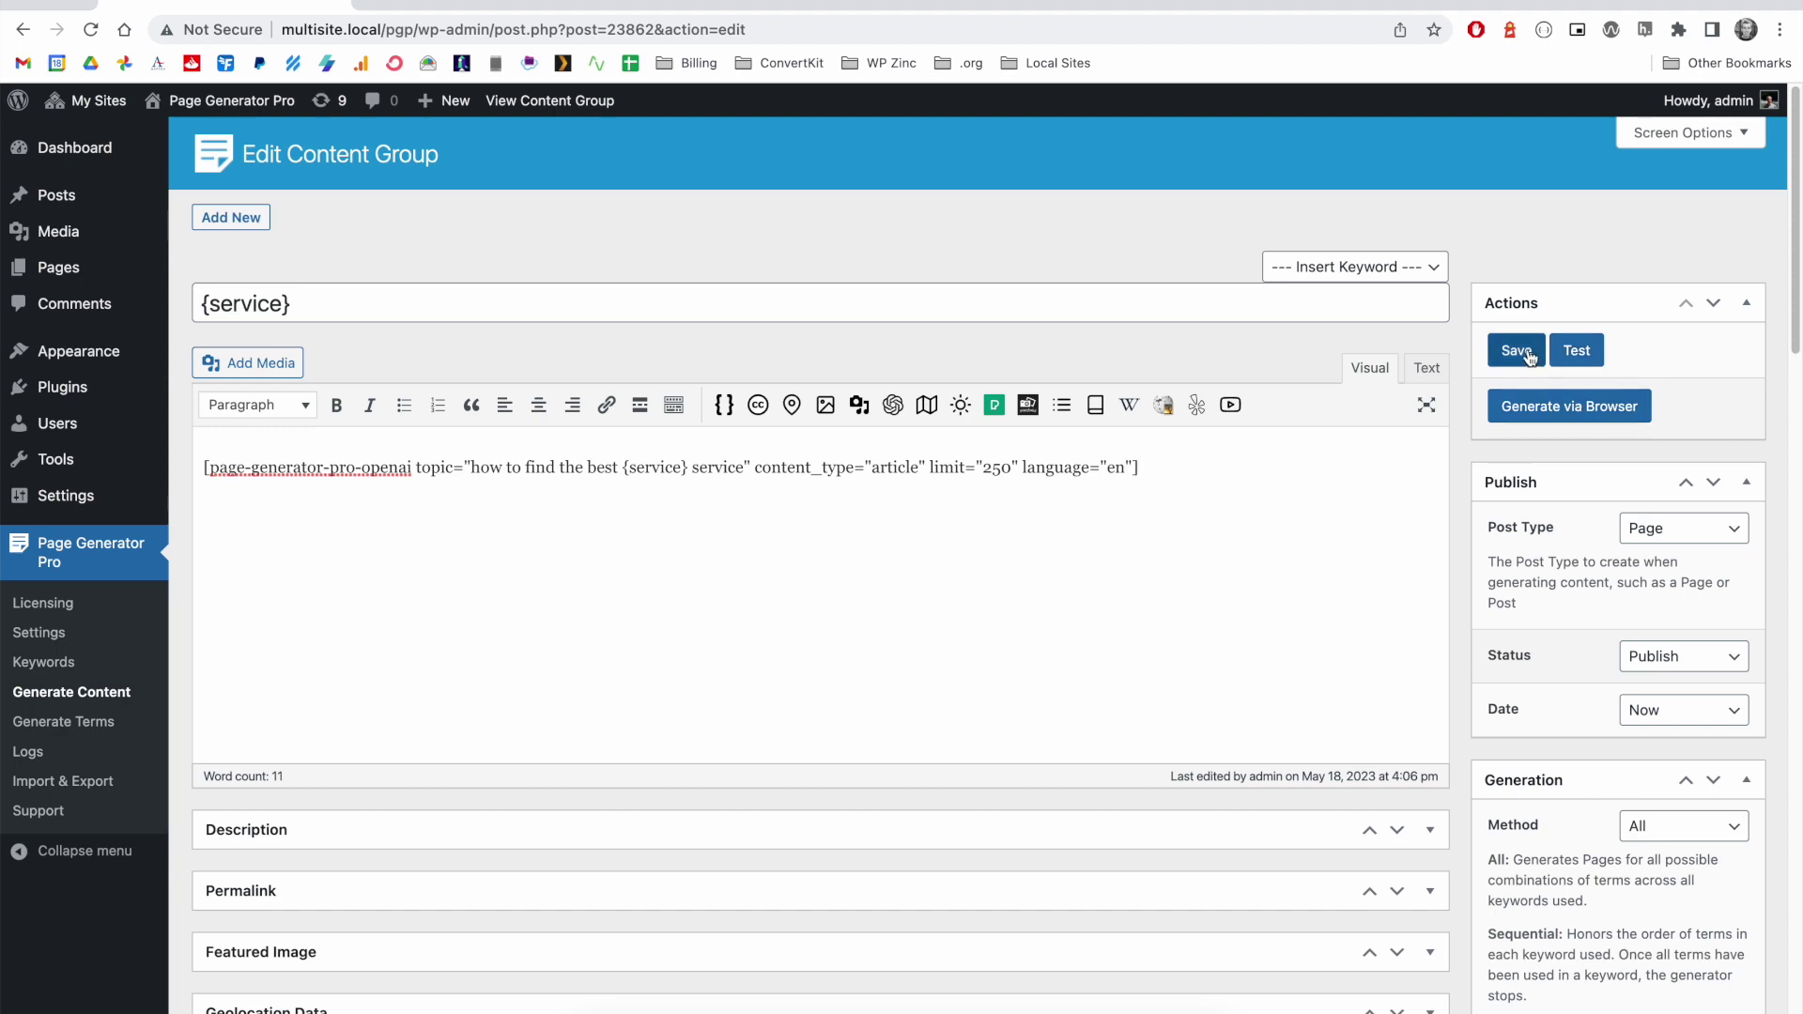
Generate a draft test page and review its 'How to Find the Best Toilet Repair Service' article.
{"action": "left_click", "coordinate": [1577, 351]}
{"action": "left_click", "coordinate": [1082, 166]}
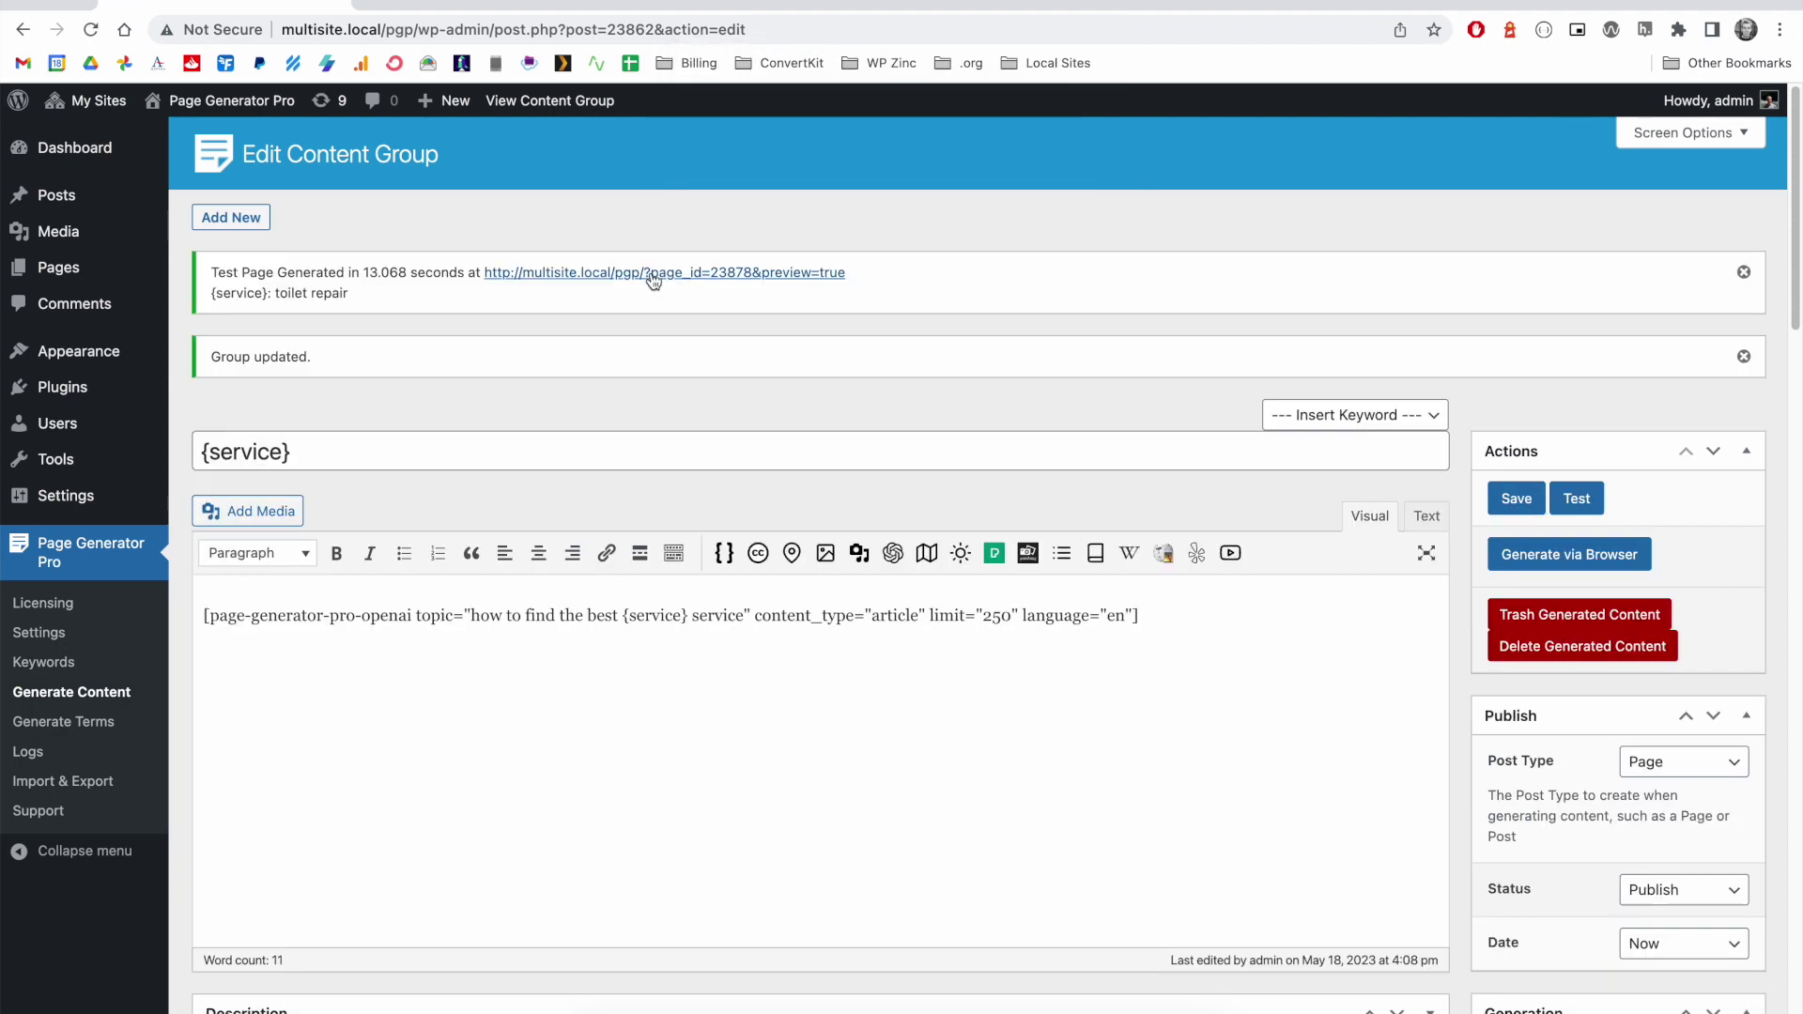
{"action": "left_click", "coordinate": [654, 280]}
{"action": "scroll", "coordinate": [724, 488], "scroll_direction": "down", "scroll_amount": 3}
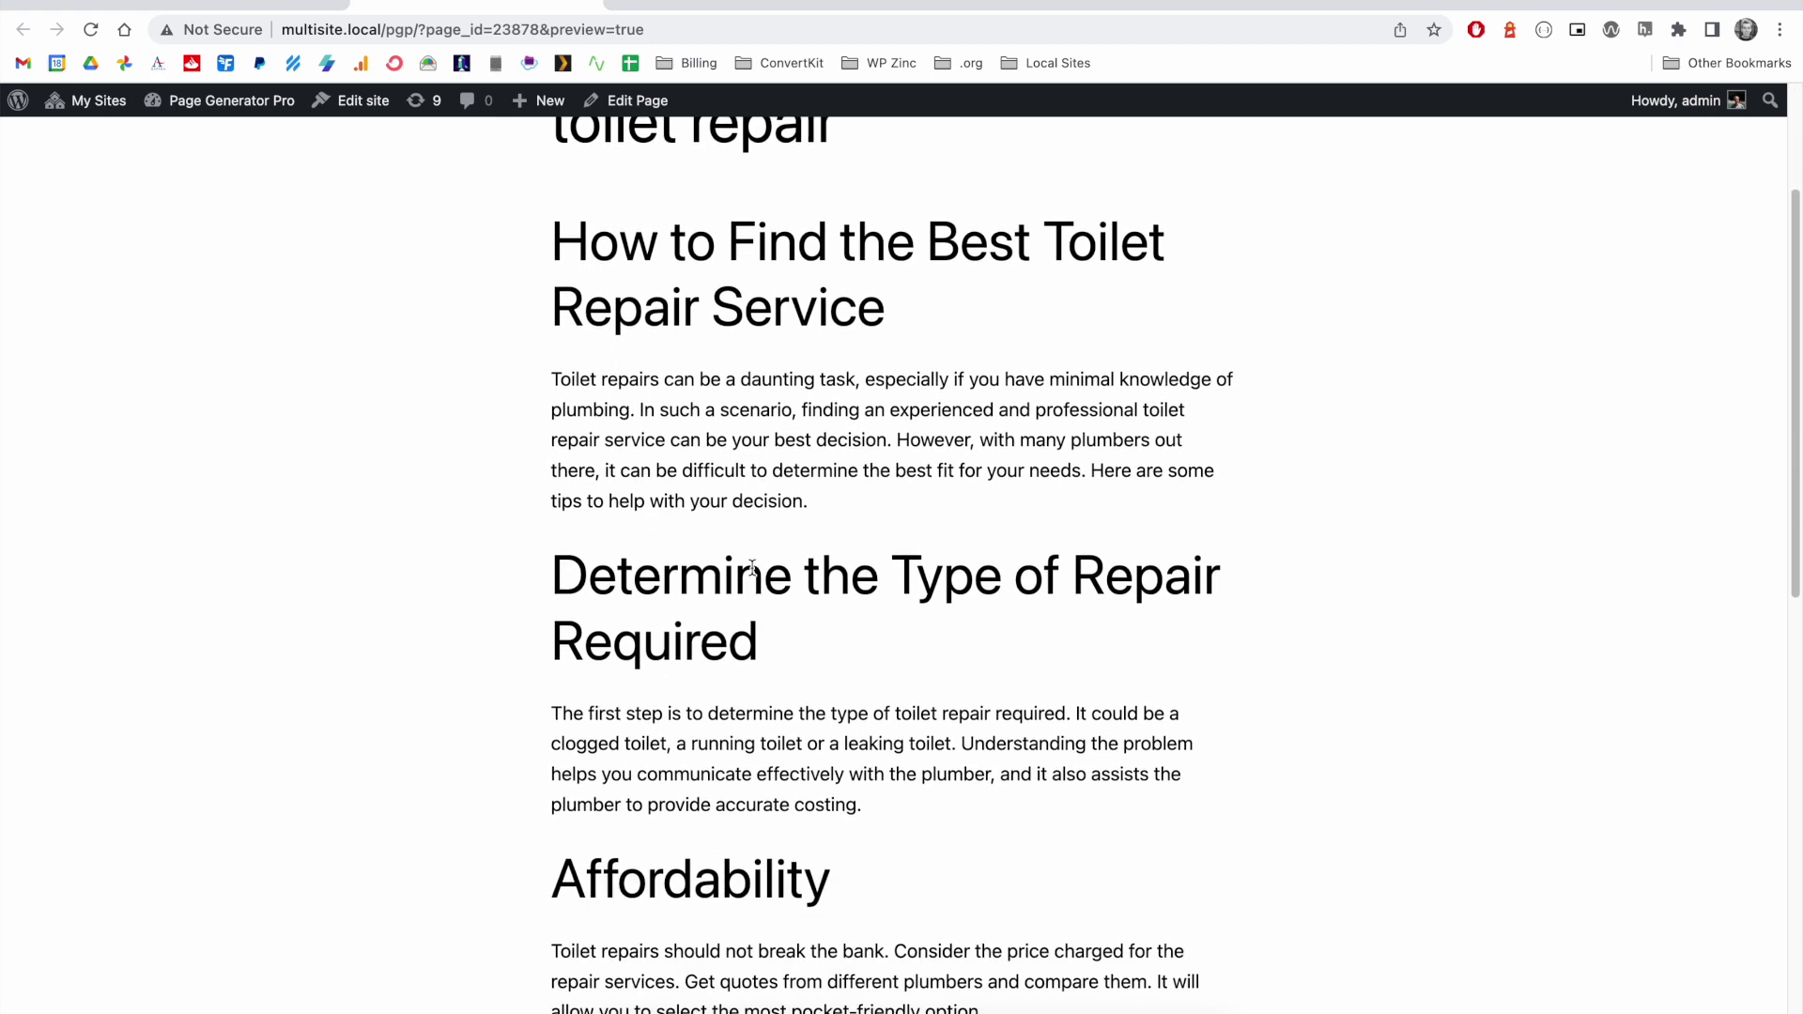
{"action": "scroll", "coordinate": [751, 567], "scroll_direction": "down", "scroll_amount": 1}
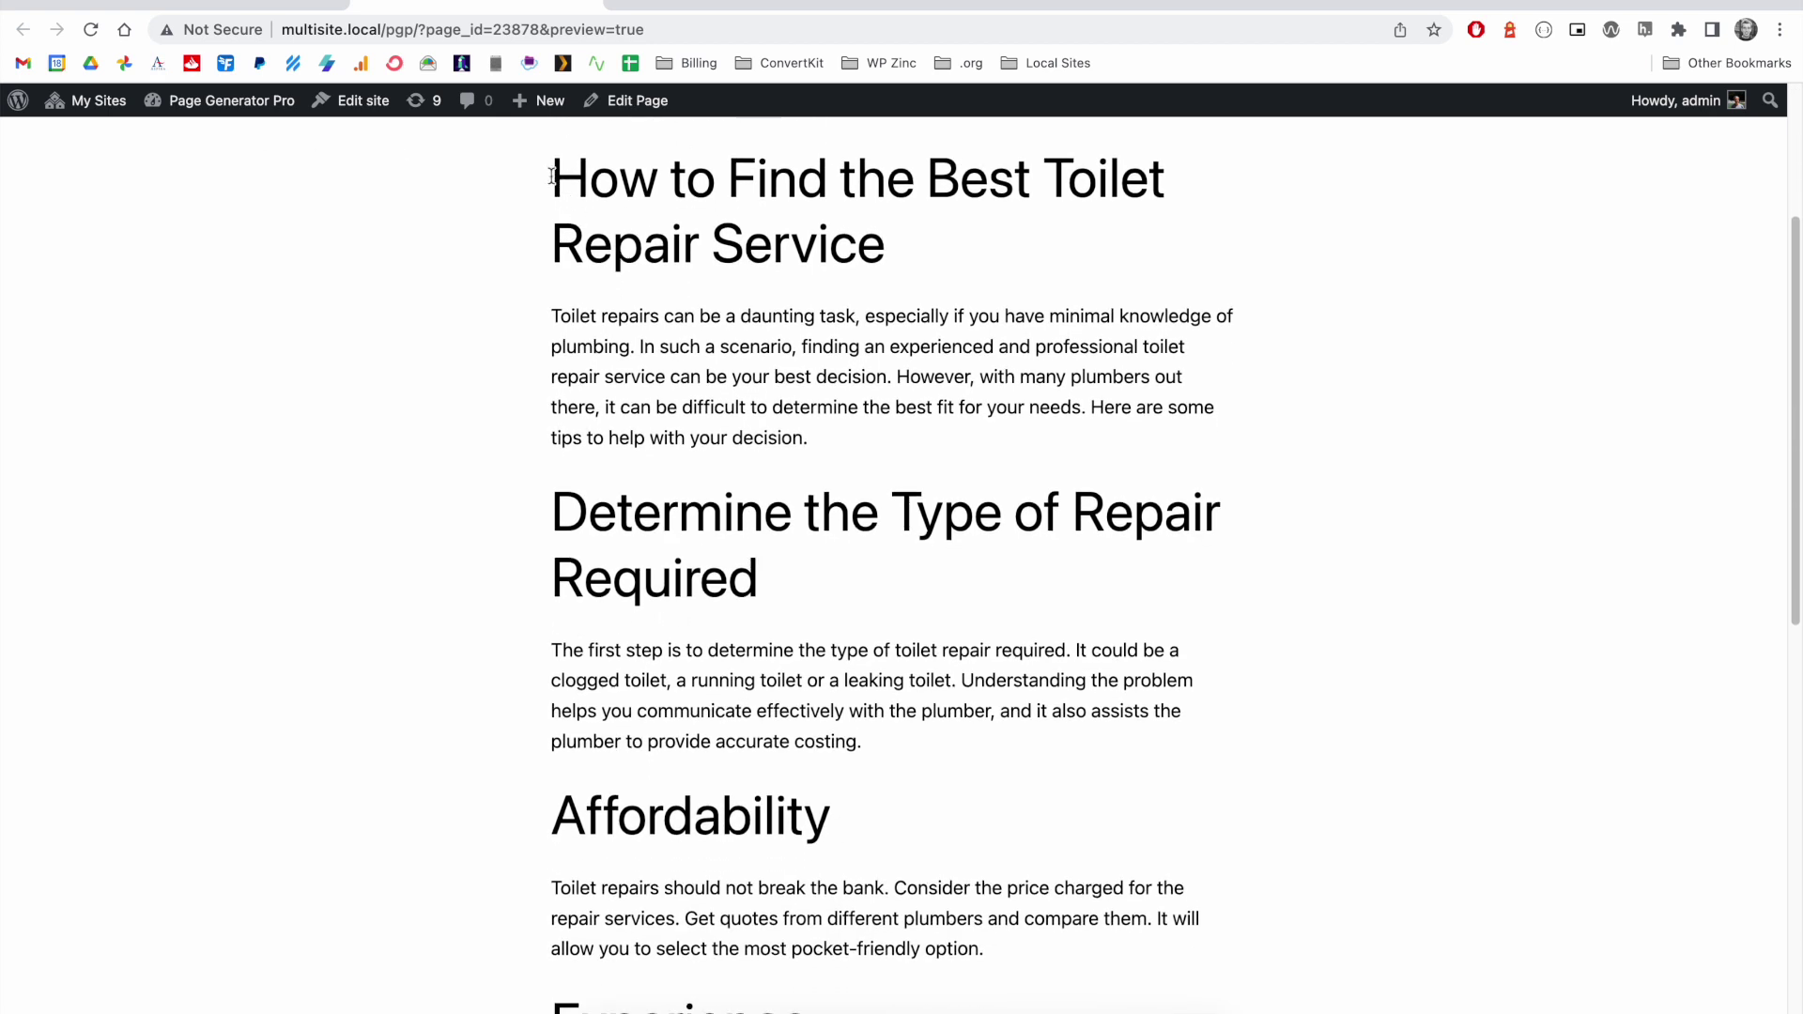
{"action": "left_click_drag", "start_coordinate": [552, 177], "coordinate": [948, 227]}
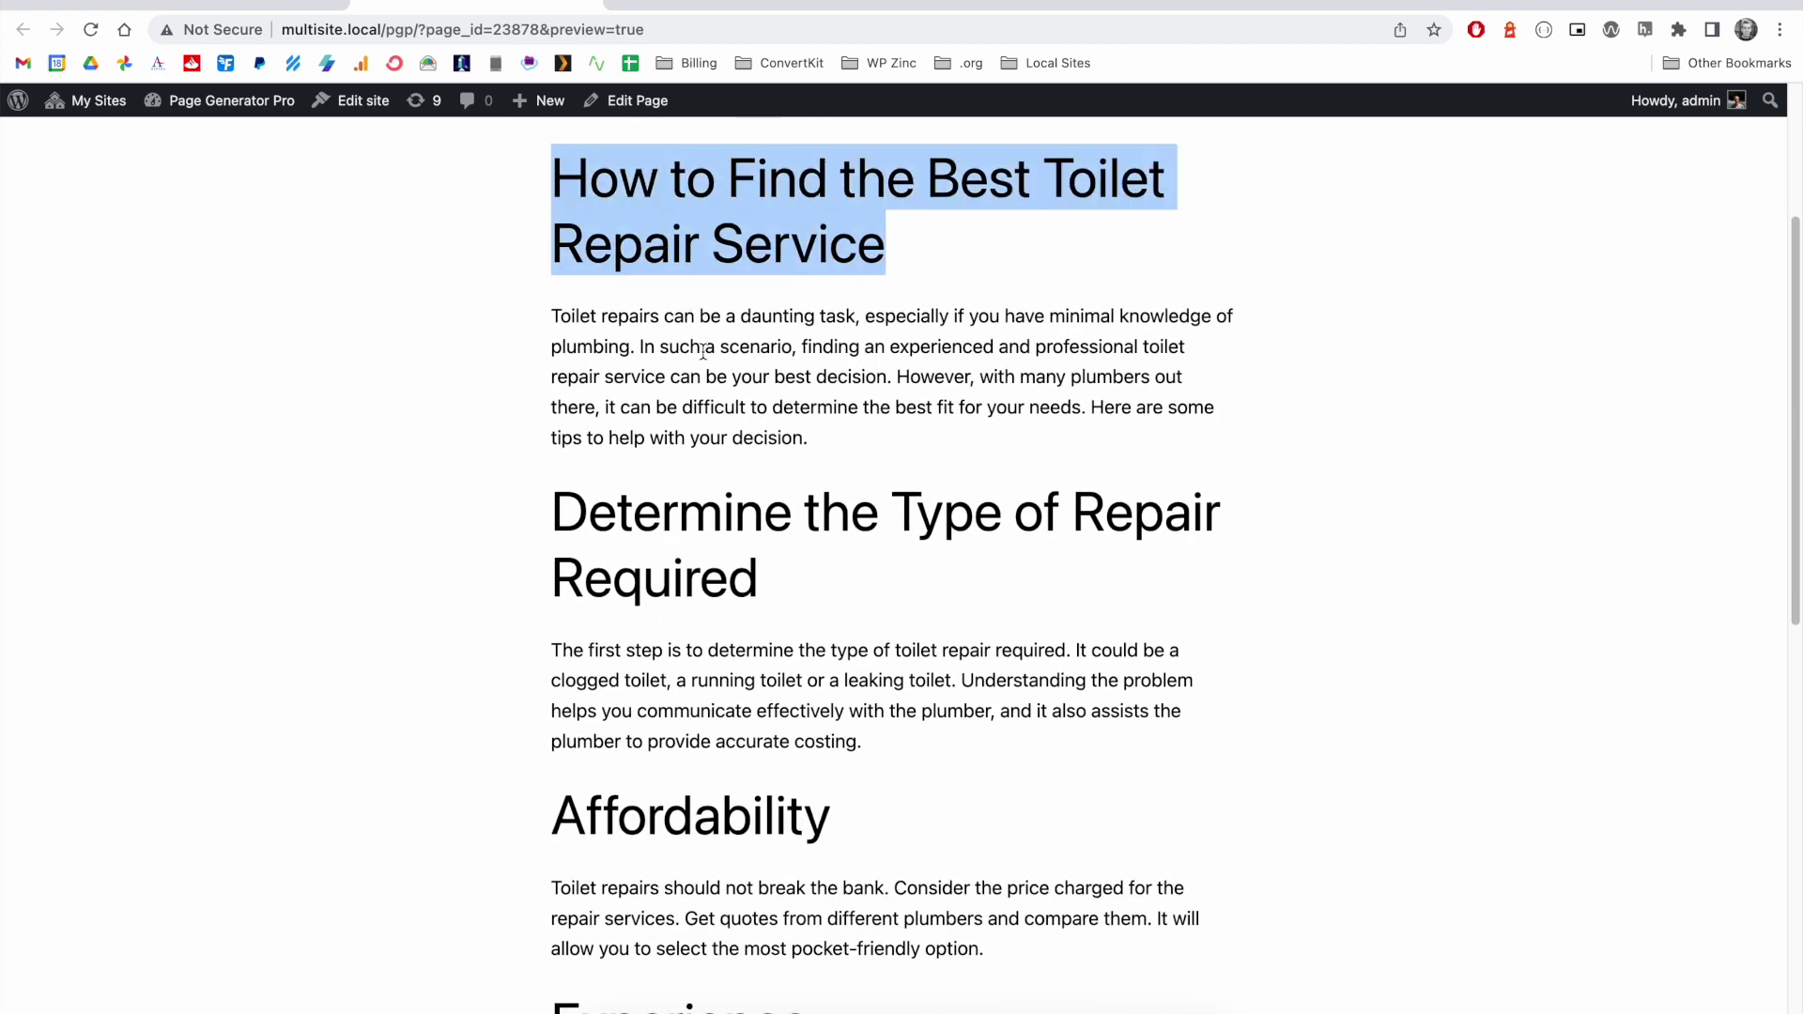
{"action": "scroll", "coordinate": [702, 351], "scroll_direction": "down", "scroll_amount": 1}
{"action": "scroll", "coordinate": [693, 858], "scroll_direction": "down", "scroll_amount": 4}
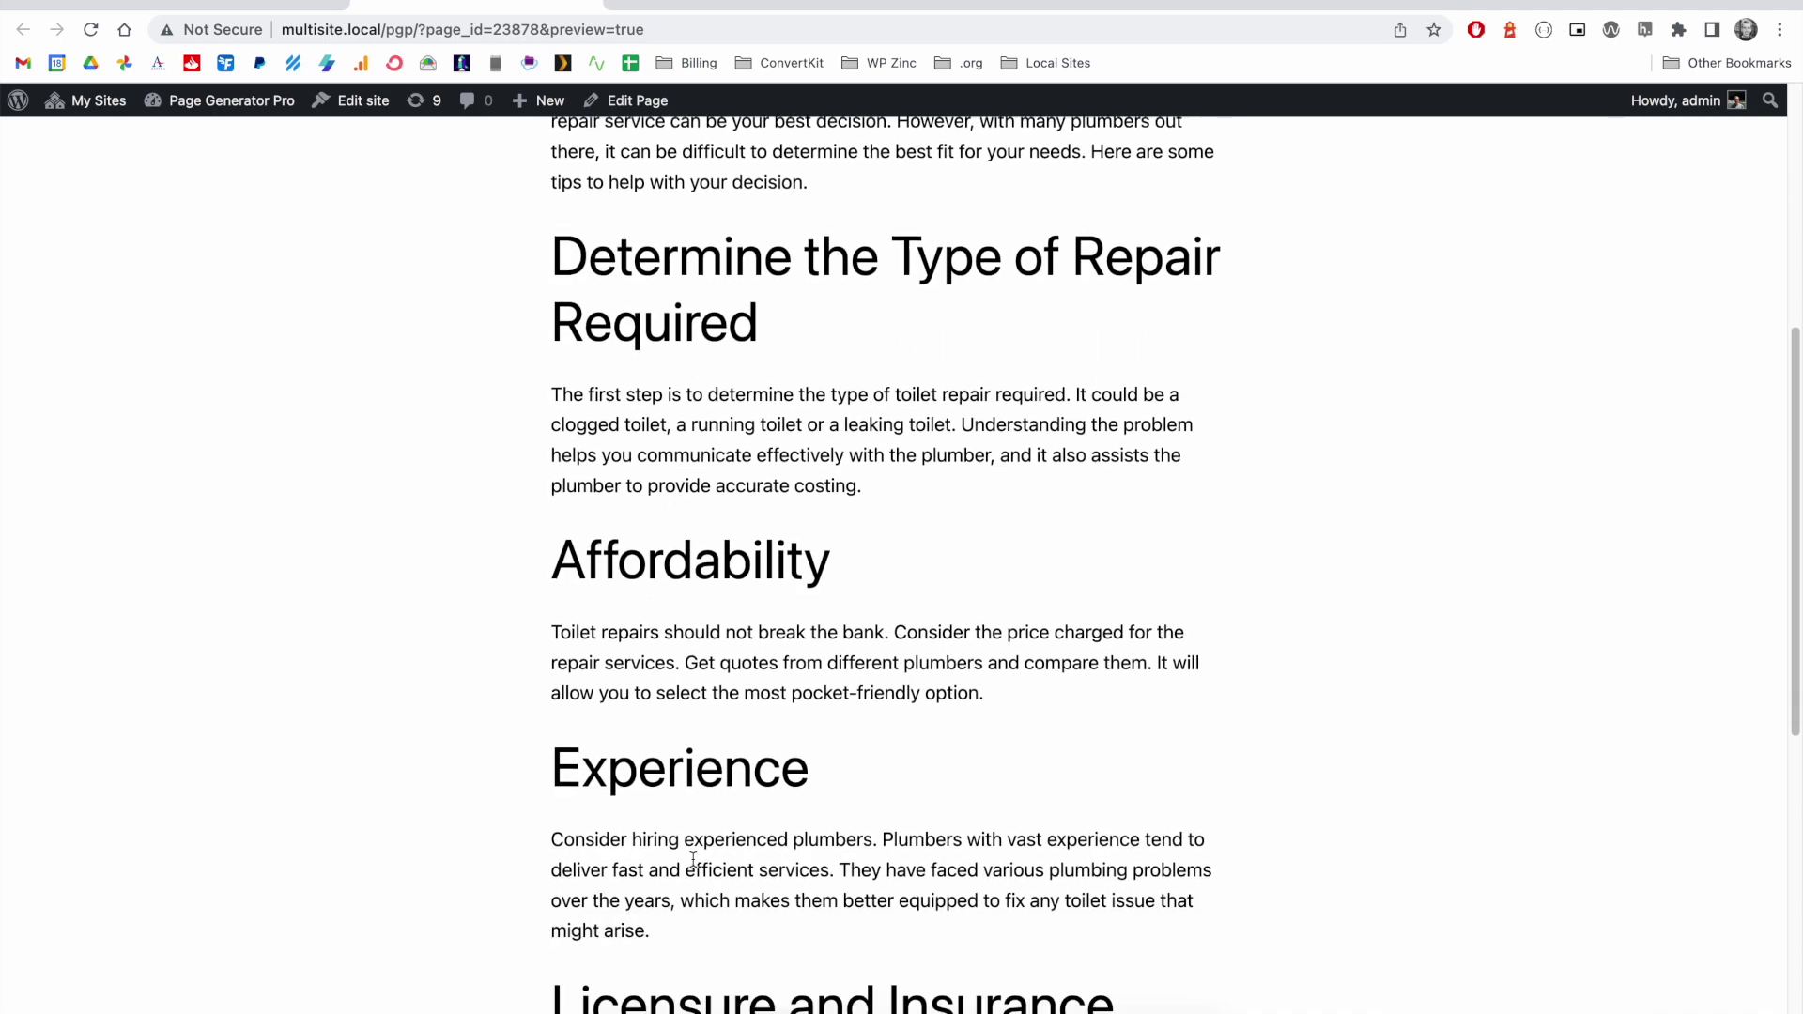